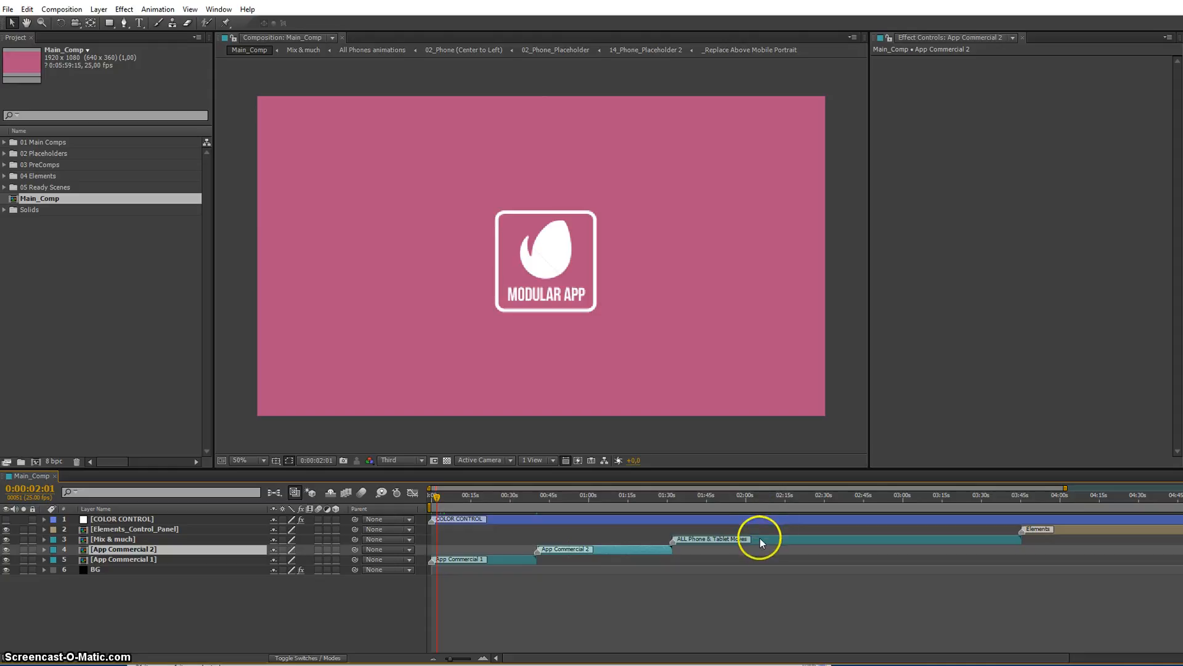
- Examine the Mix & much and Elements_Control_Panel layers in the Main_Comp timeline
{"action": "left_click", "coordinate": [761, 541]}
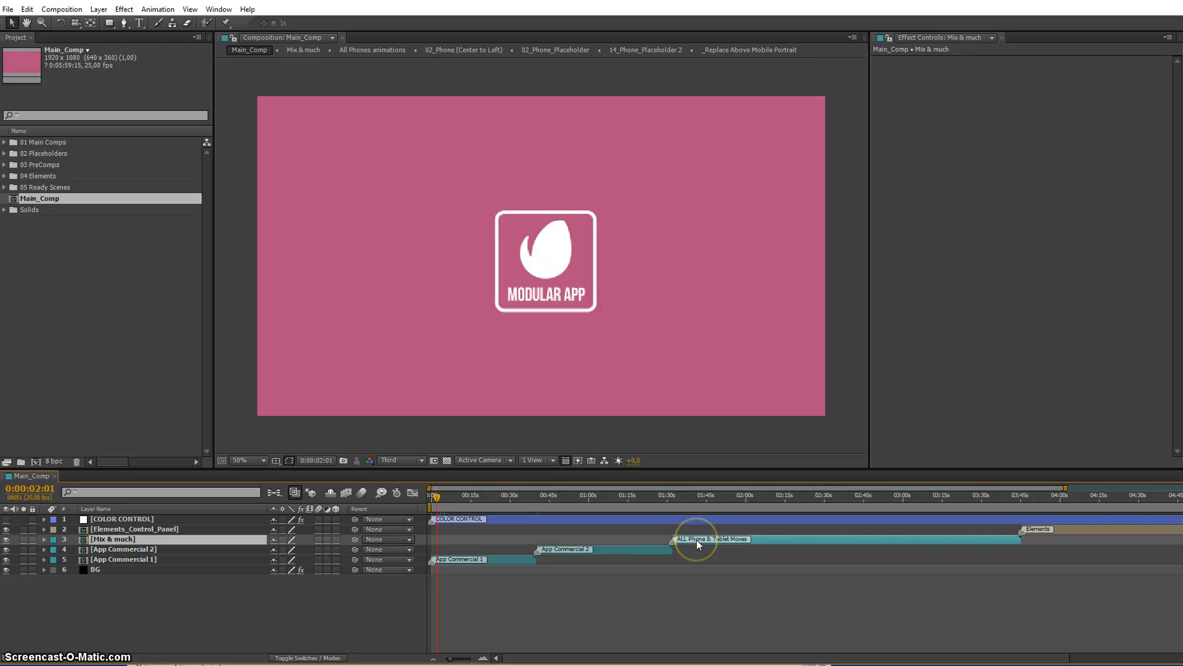
{"action": "left_click", "coordinate": [1041, 531]}
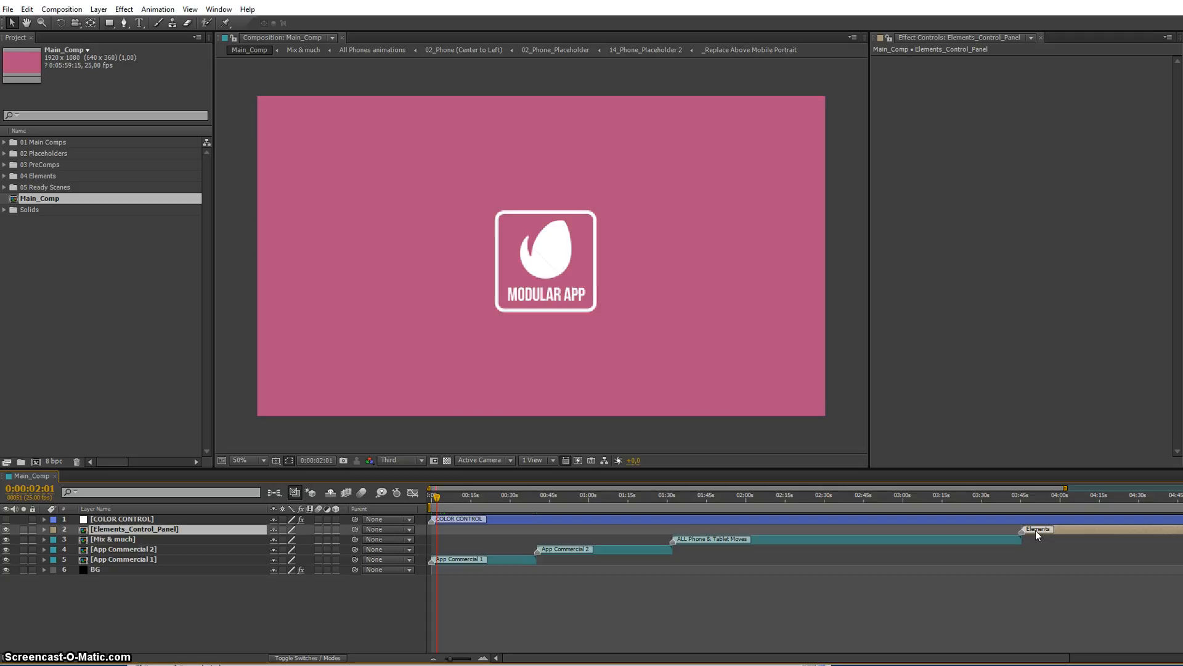
{"action": "left_click", "coordinate": [1028, 534]}
{"action": "left_click", "coordinate": [1024, 534]}
- Open the App Commercial 1 composition and preview its opening logo section
{"action": "left_click", "coordinate": [461, 561]}
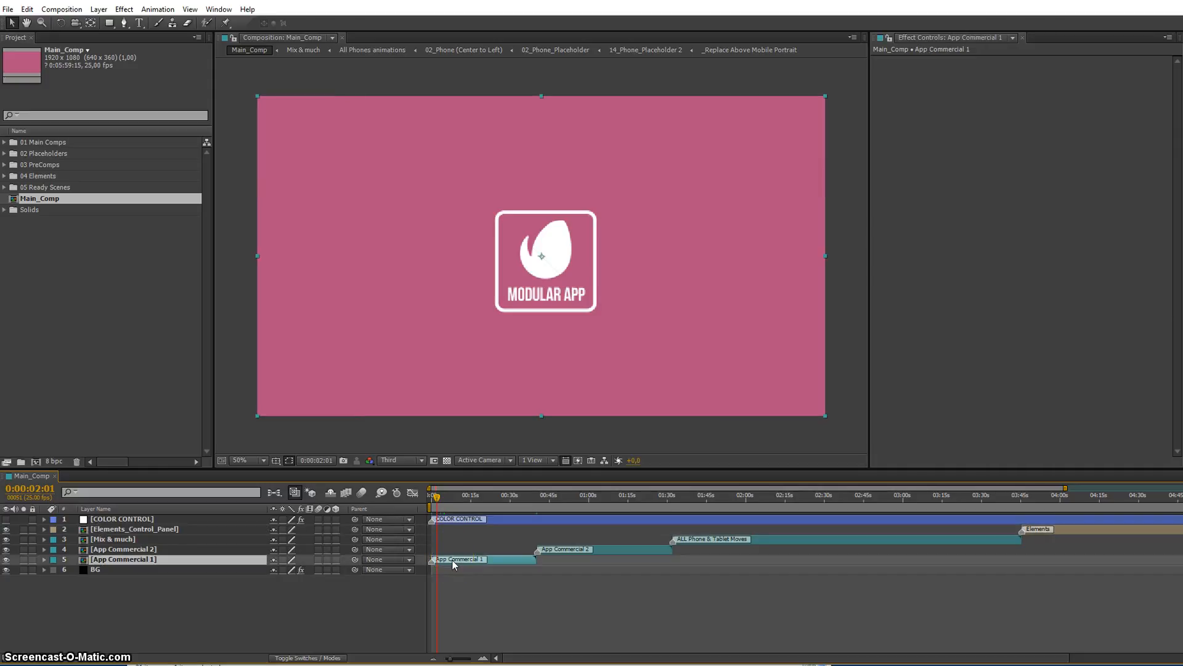
{"action": "double_click", "coordinate": [453, 562]}
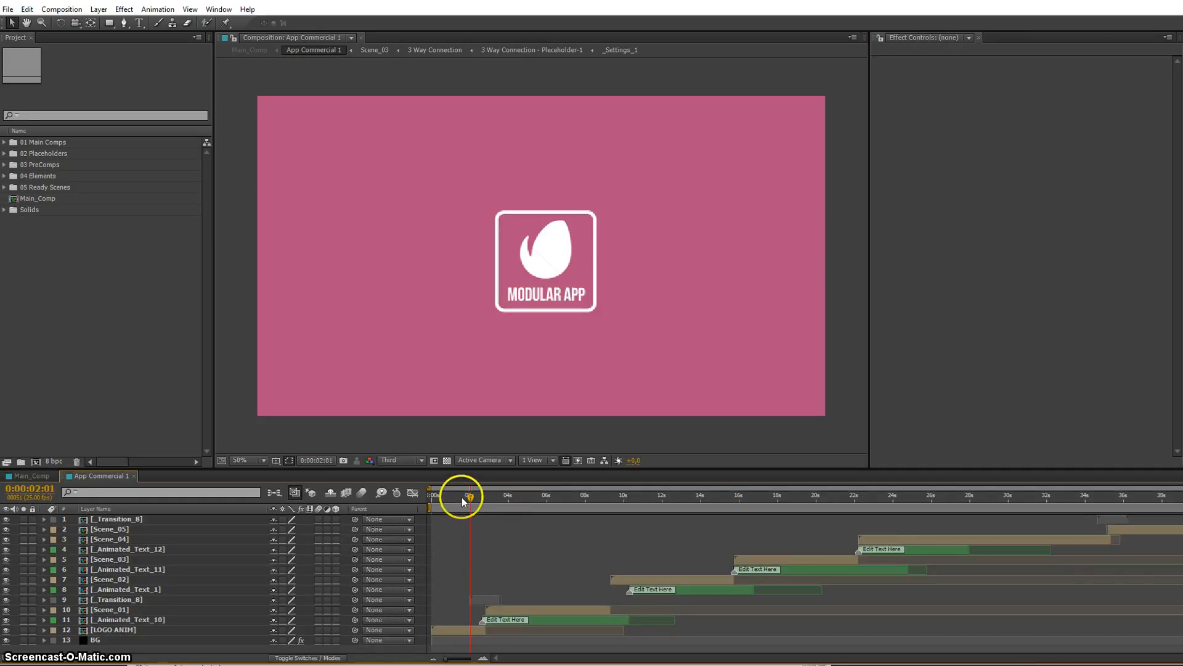
{"action": "left_click_drag", "start_coordinate": [438, 494], "coordinate": [459, 506]}
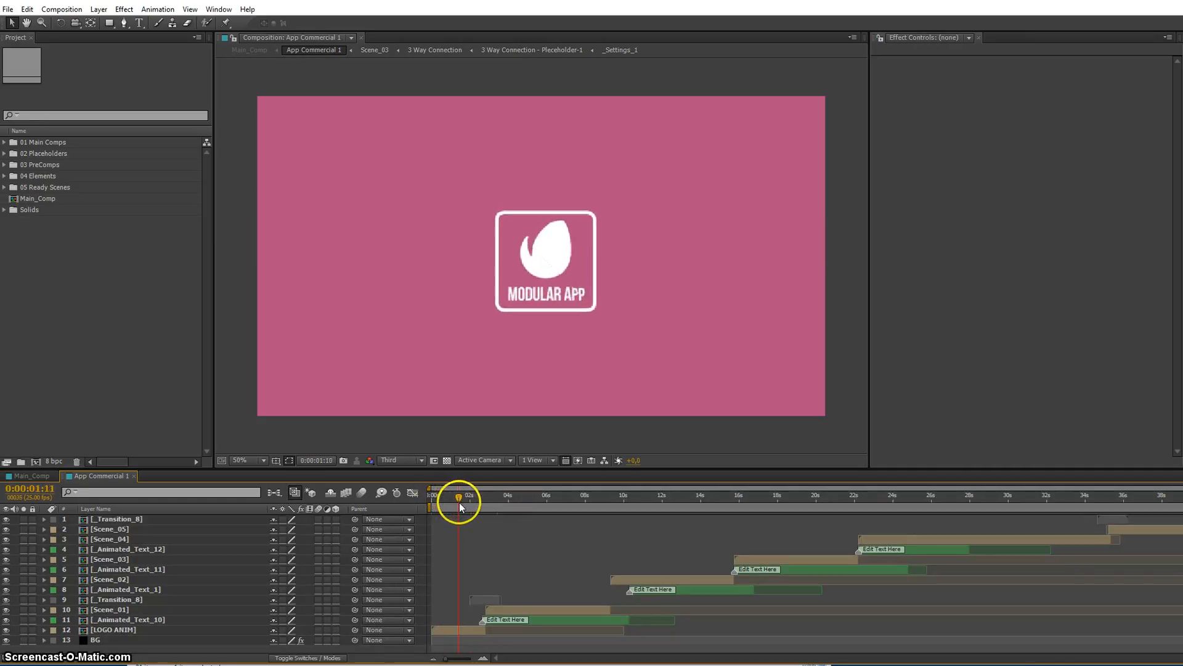
- Open the LOGO ANIM composition and the LOGO composition nested at its "Edit Logo HERE" marker
{"action": "left_click", "coordinate": [449, 627]}
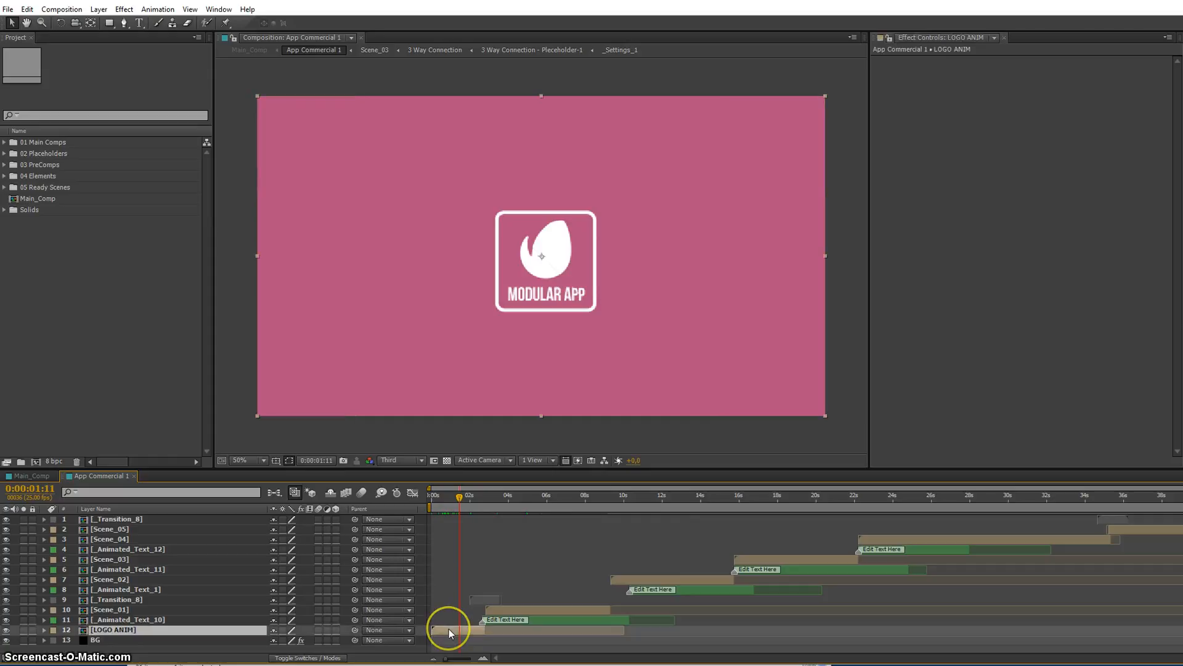
{"action": "double_click", "coordinate": [448, 628]}
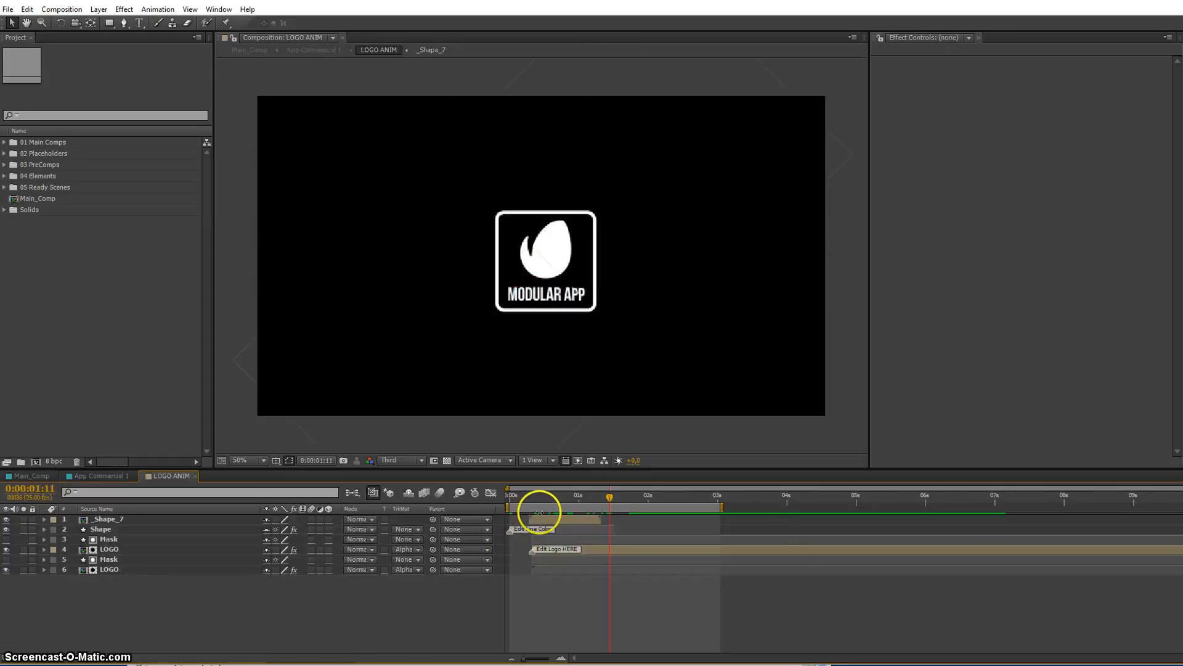
{"action": "left_click", "coordinate": [575, 551]}
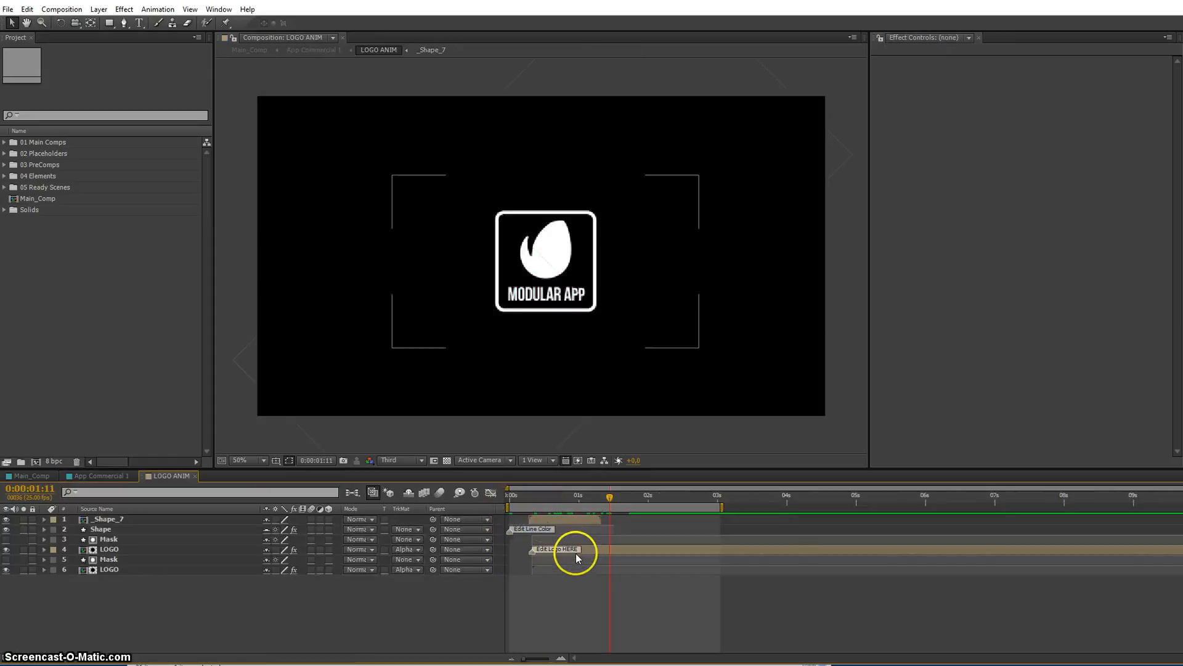
{"action": "double_click", "coordinate": [574, 550]}
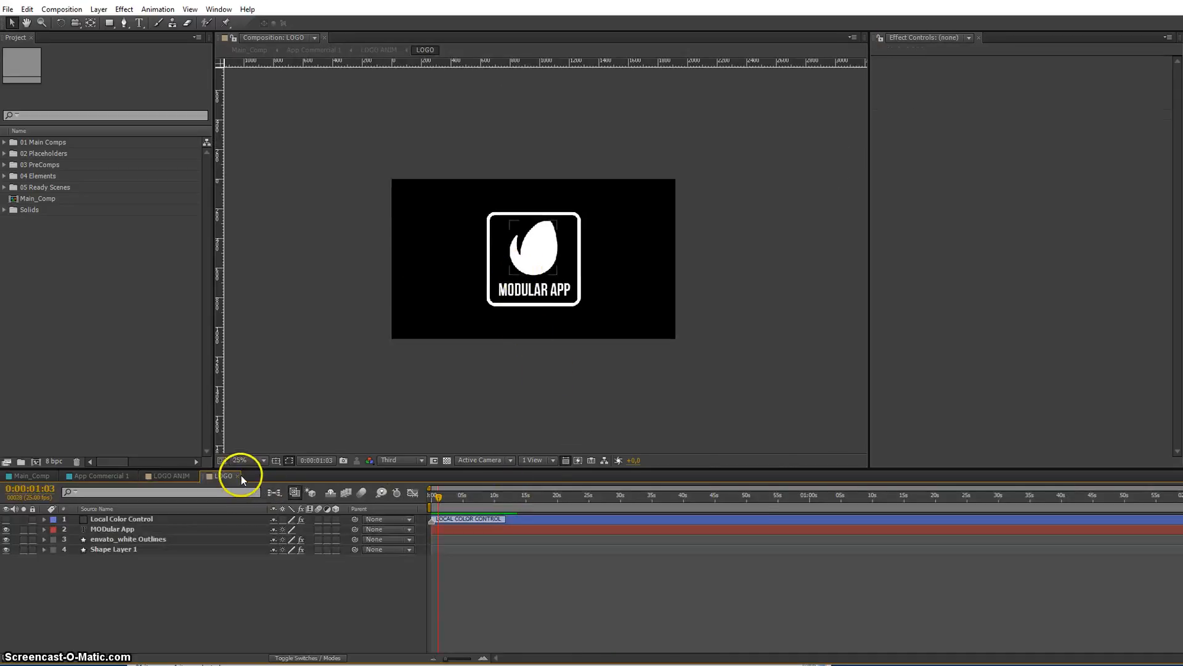
- Preview the logo reveal in LOGO ANIM and return to the App Commercial 1 composition
{"action": "left_click", "coordinate": [237, 476]}
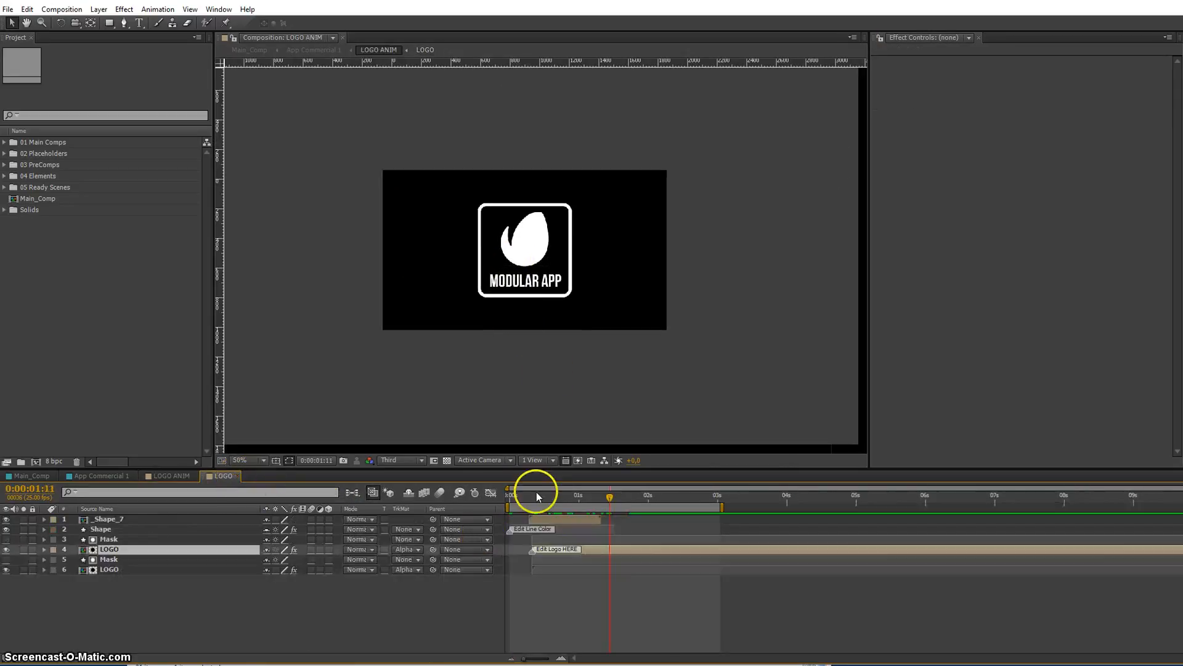
{"action": "left_click_drag", "start_coordinate": [534, 501], "coordinate": [603, 521]}
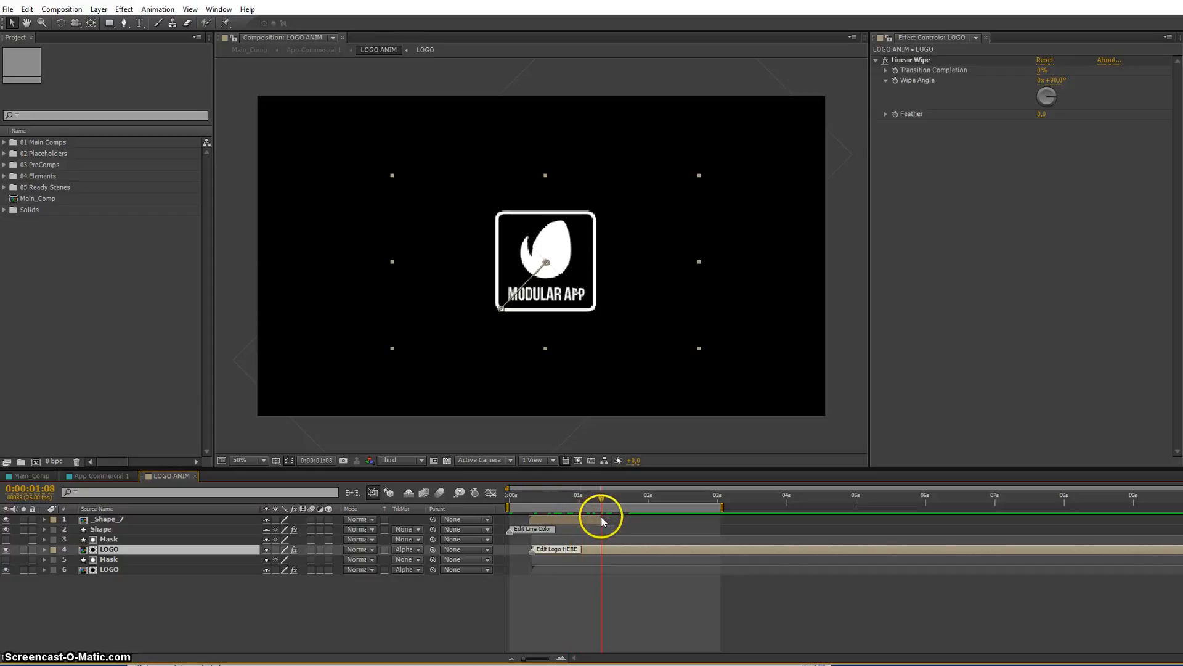
{"action": "left_click", "coordinate": [194, 477]}
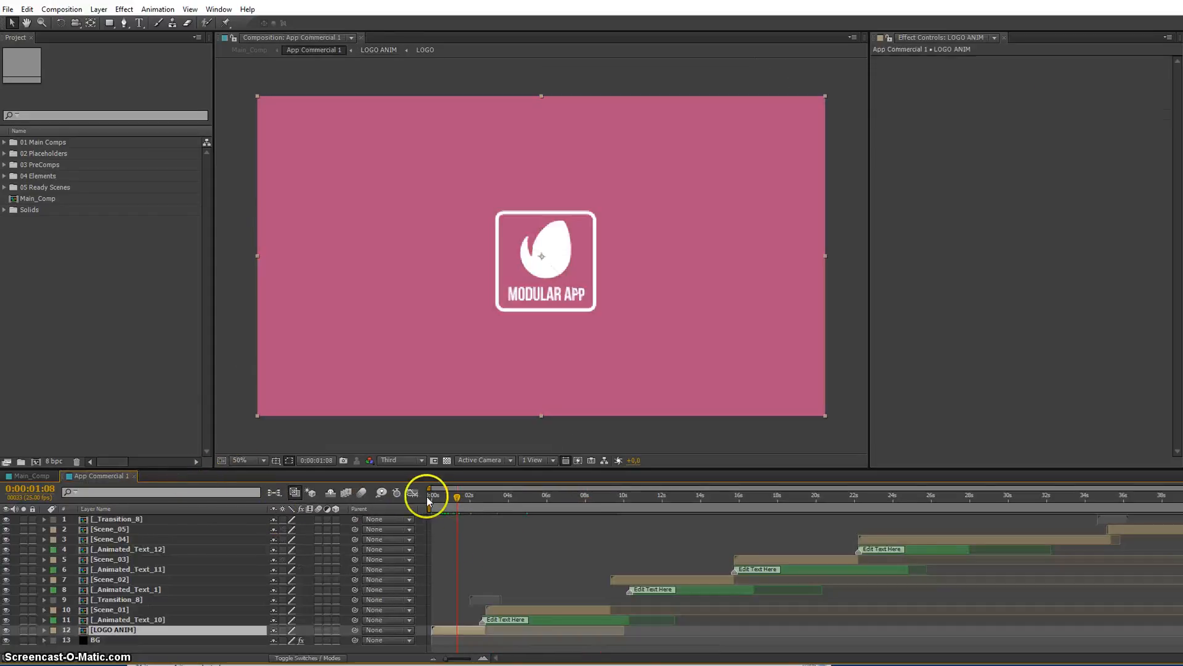
- Preview the transition following the logo and reveal the _Transition_8 layer's source in the project, collapsing the _PreComps folder
{"action": "left_click_drag", "start_coordinate": [459, 506], "coordinate": [522, 539]}
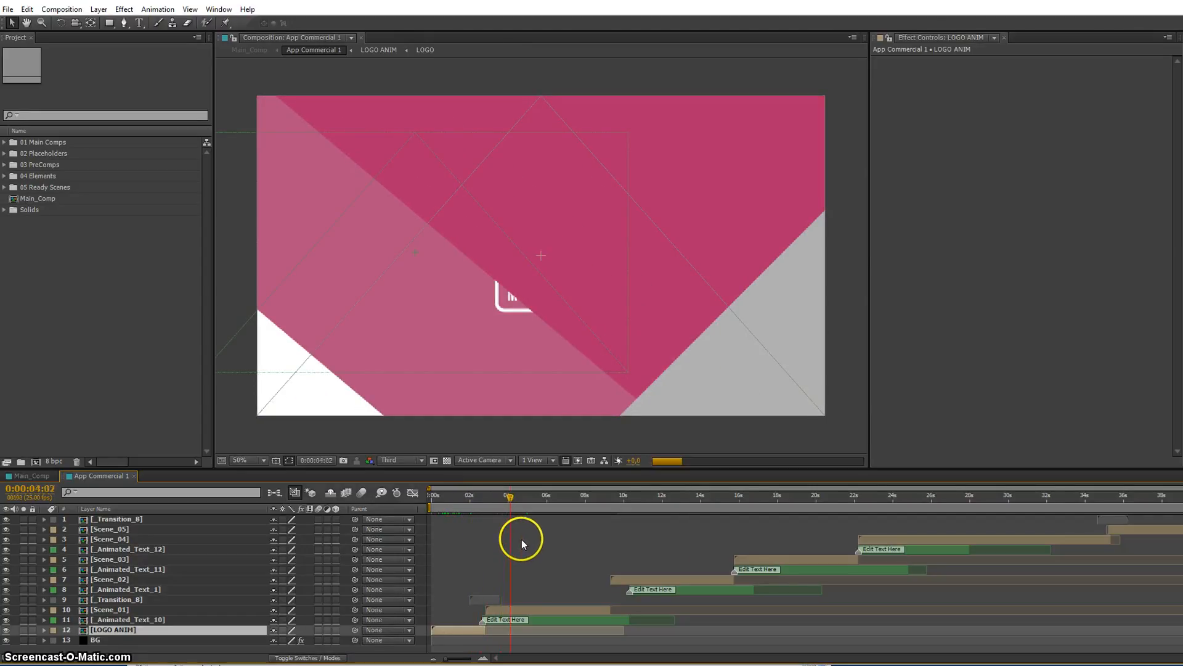
{"action": "left_click", "coordinate": [480, 601]}
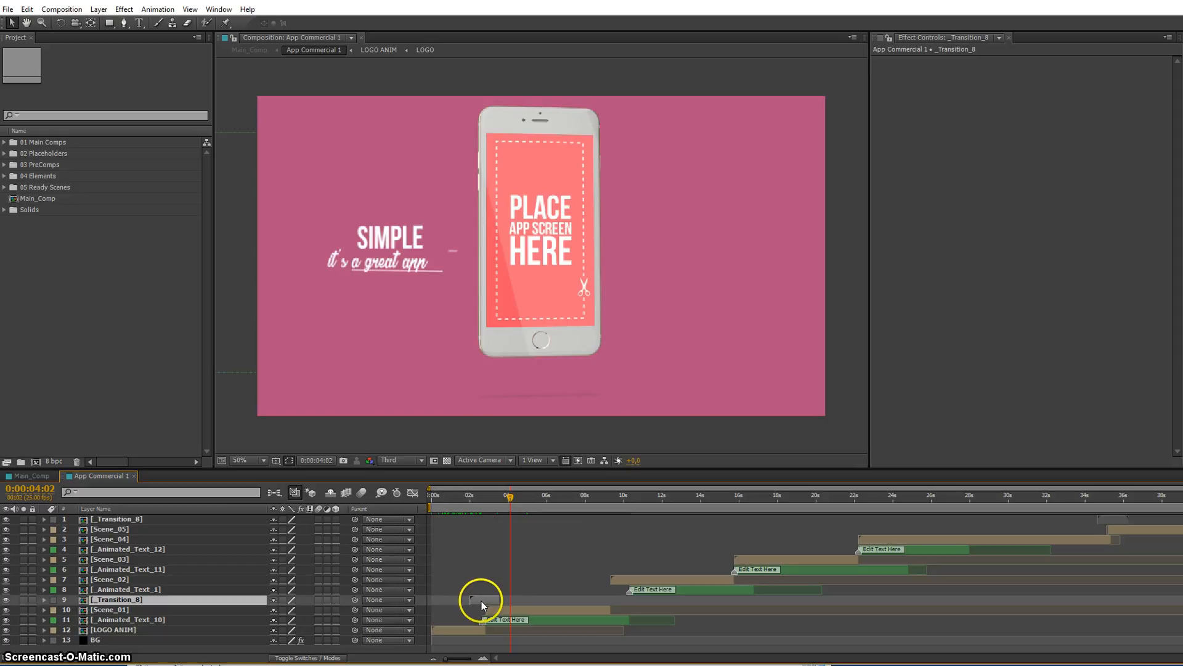
{"action": "right_click", "coordinate": [479, 601]}
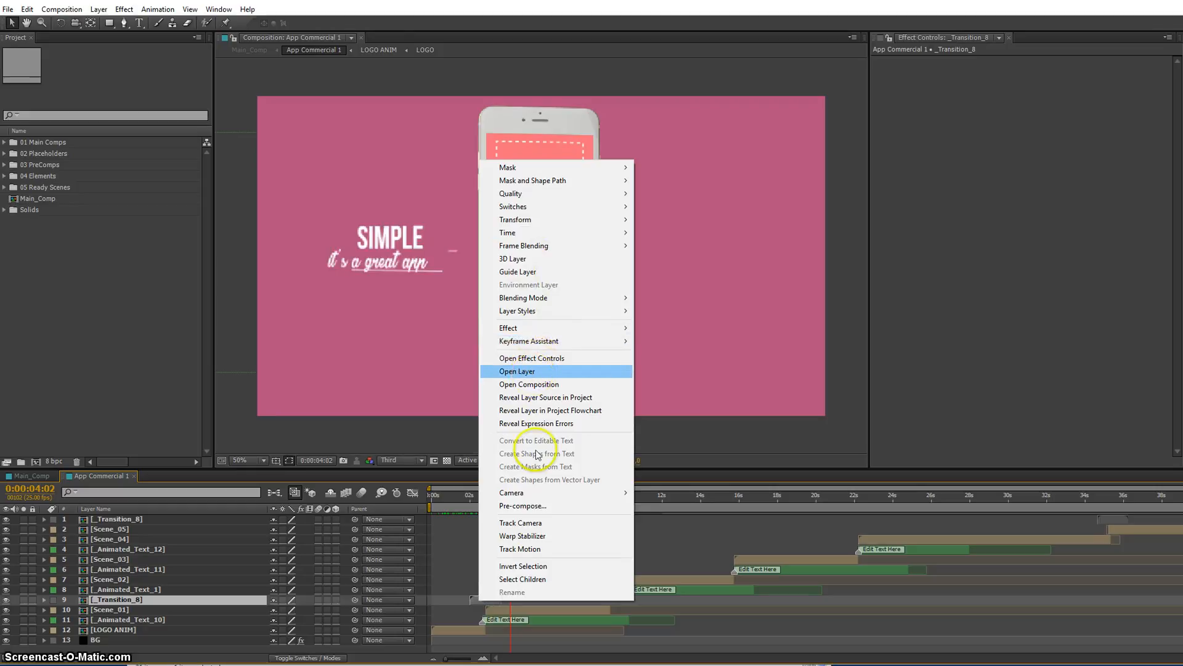
{"action": "left_click", "coordinate": [557, 399]}
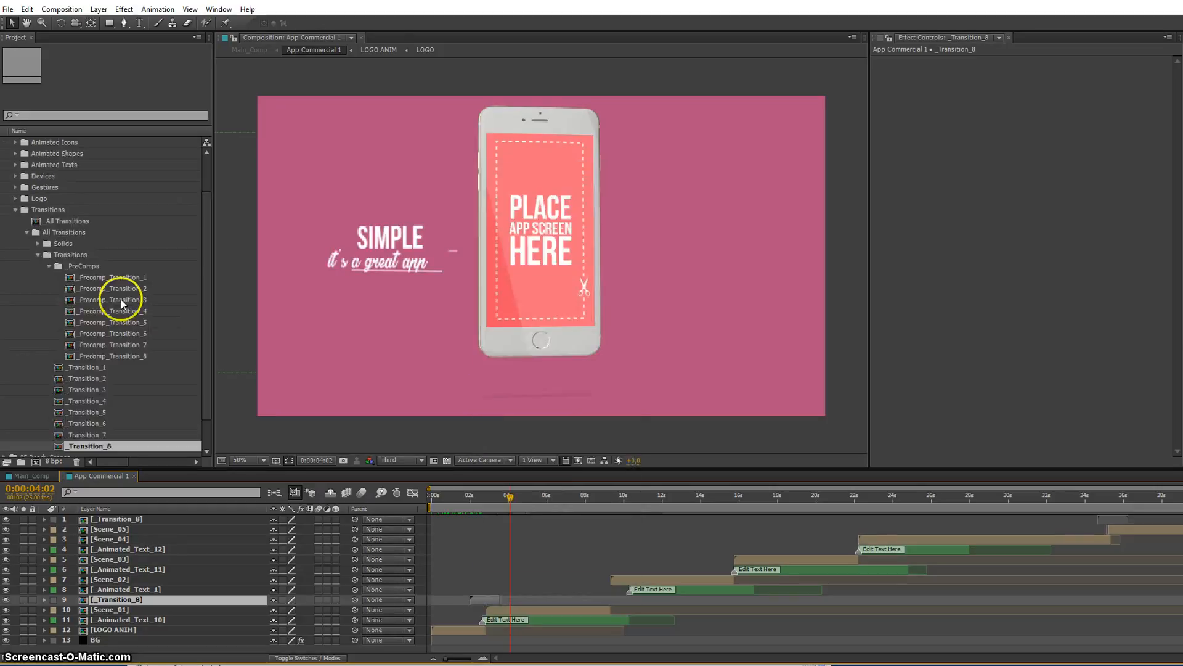
{"action": "left_click", "coordinate": [50, 267]}
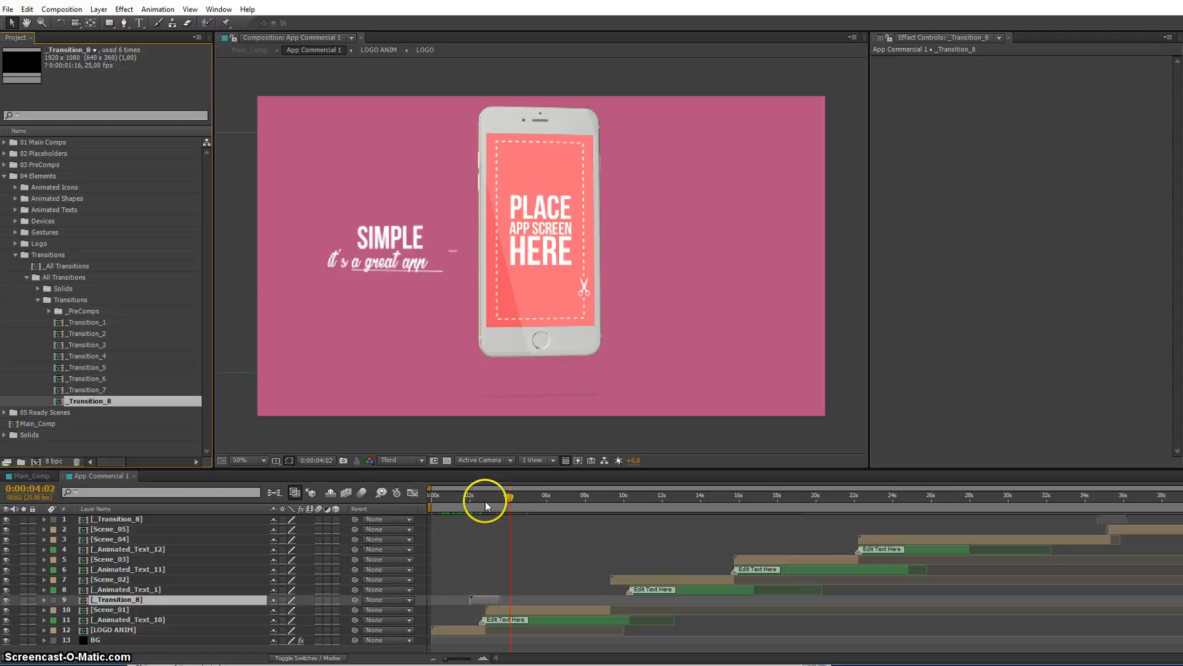
- Open the Scene_01 composition from the App Commercial 1 timeline
{"action": "left_click", "coordinate": [516, 495]}
{"action": "left_click", "coordinate": [539, 609]}
{"action": "double_click", "coordinate": [539, 609]}
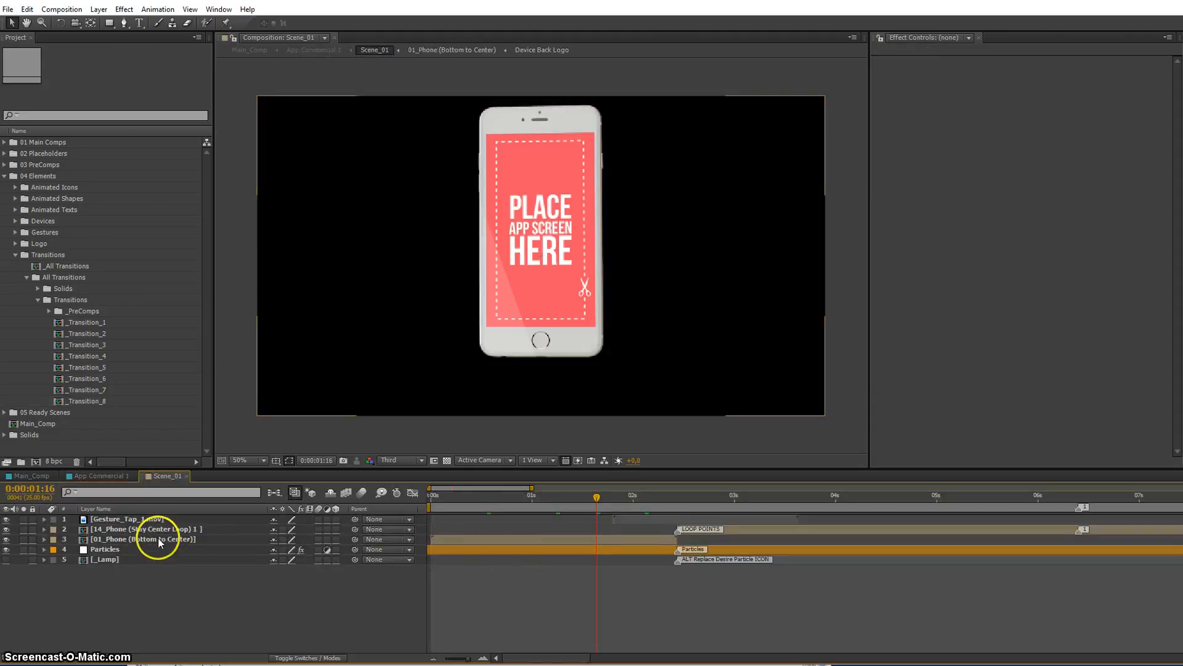
- Preview the 01_Phone (Bottom to Center) layer's animation from the start of Scene_01
{"action": "left_click", "coordinate": [159, 539]}
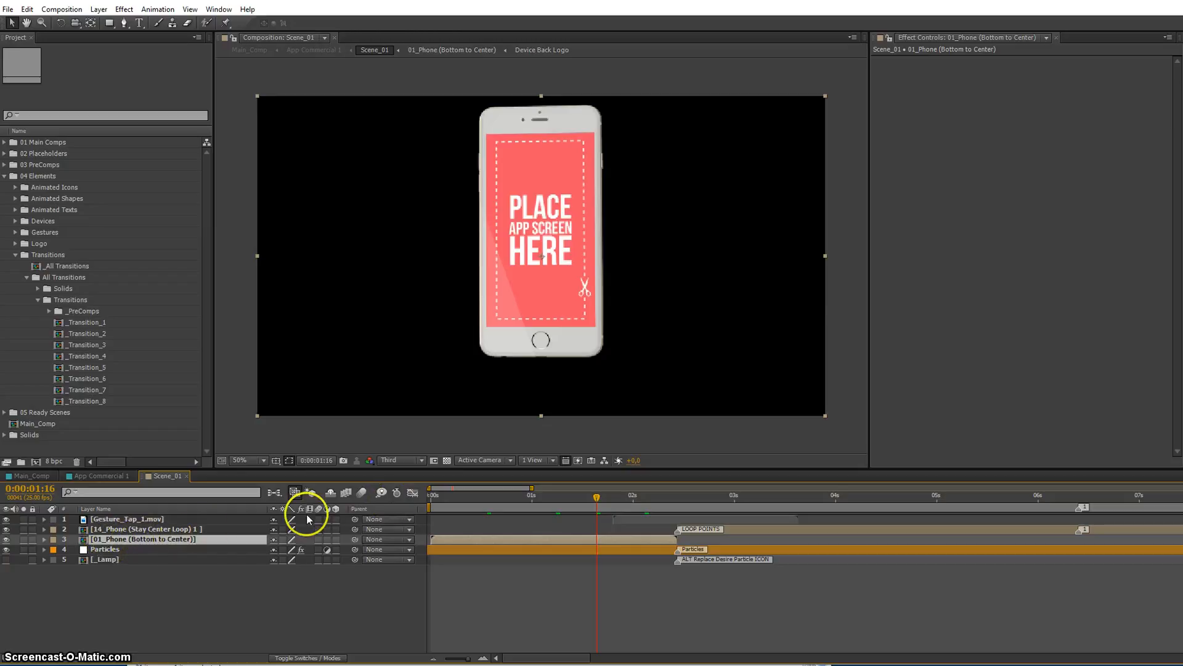
{"action": "left_click", "coordinate": [435, 496]}
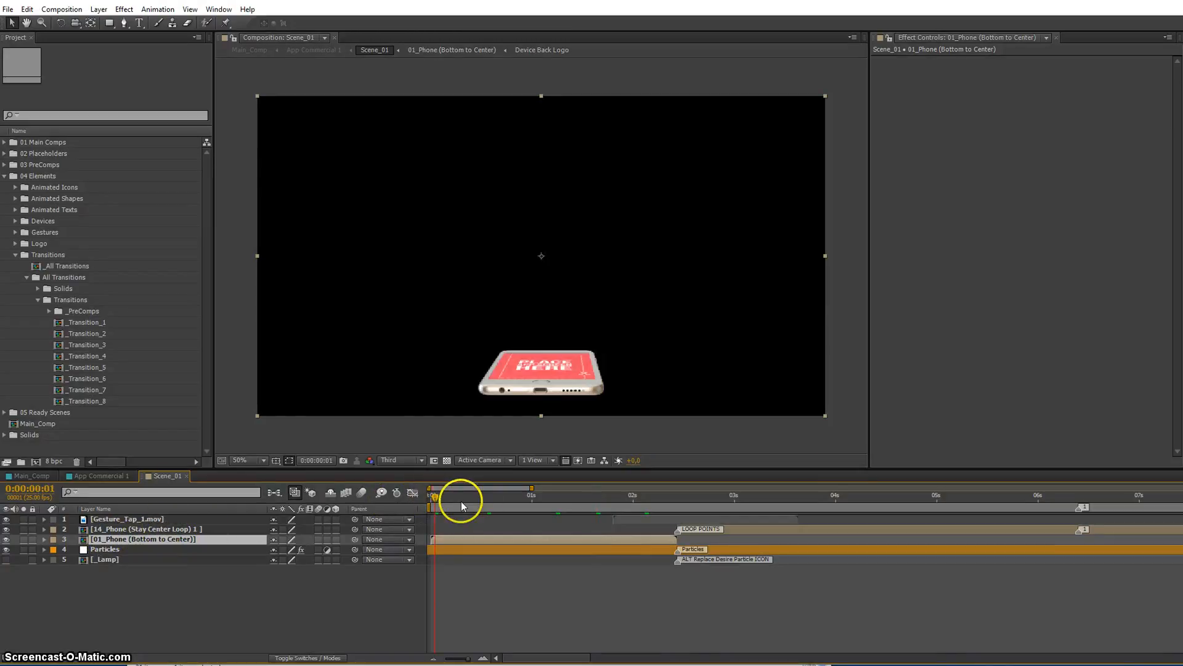
{"action": "left_click_drag", "start_coordinate": [441, 495], "coordinate": [616, 511]}
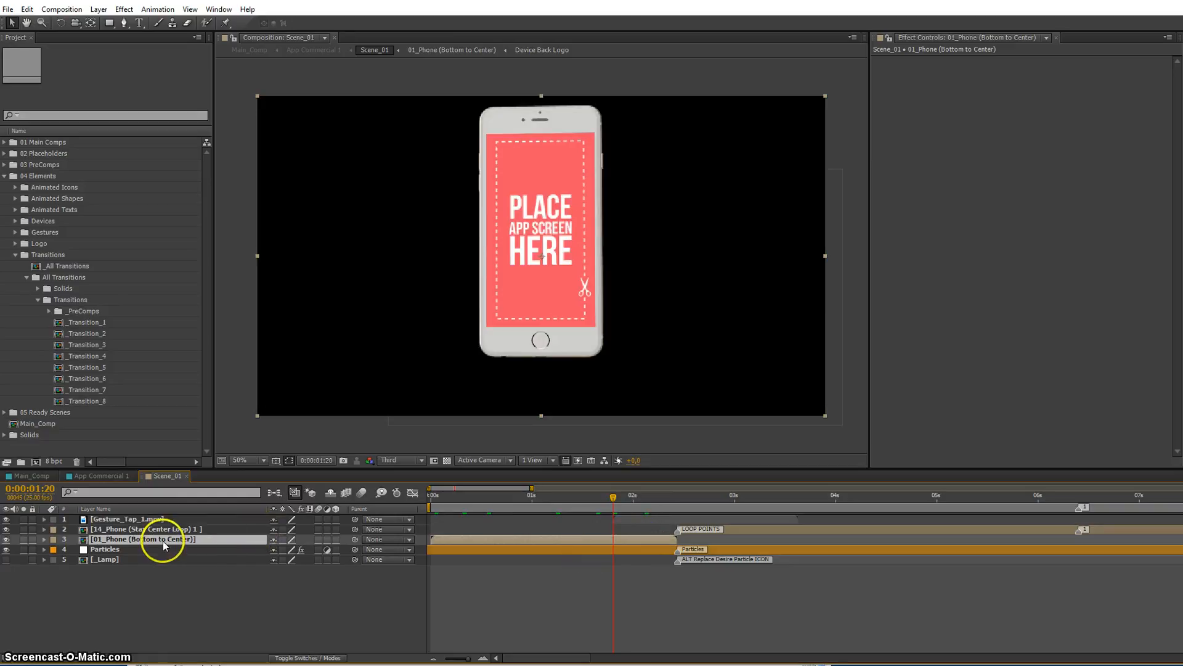
- Preview the 14_Phone (Stay Center Loop) 1 layer and move the current time to its second loop marker at 0:00:06:10
{"action": "left_click_drag", "start_coordinate": [683, 505], "coordinate": [748, 524]}
{"action": "left_click", "coordinate": [1078, 531]}
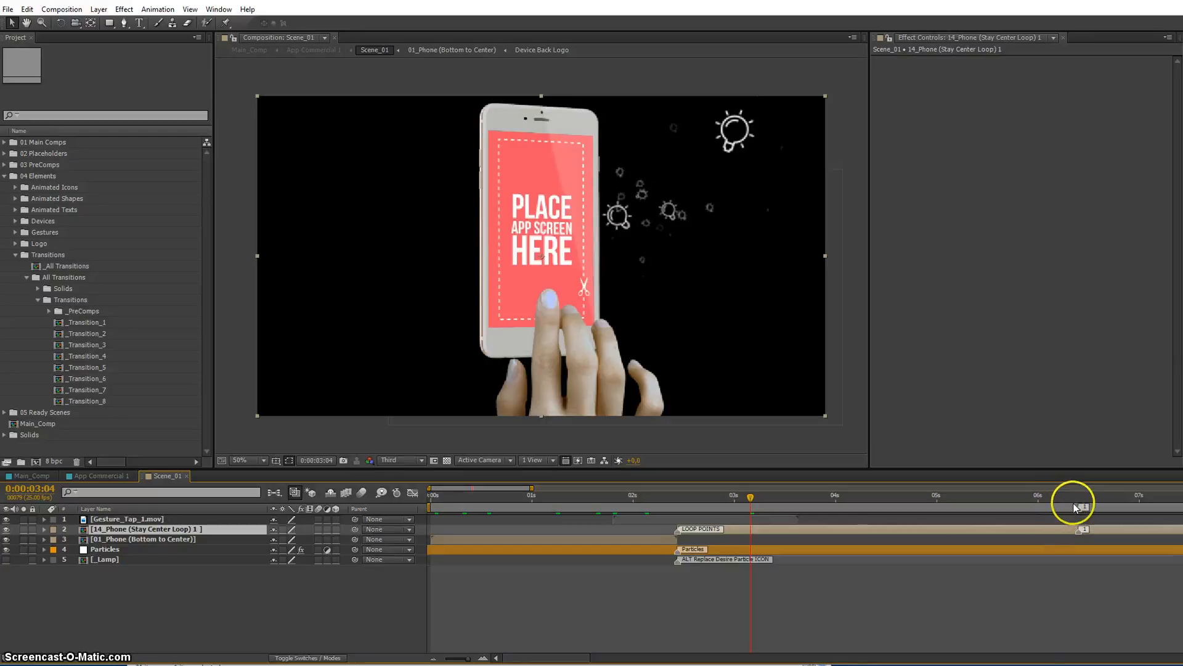
{"action": "left_click", "coordinate": [1115, 509]}
{"action": "left_click", "coordinate": [1080, 504]}
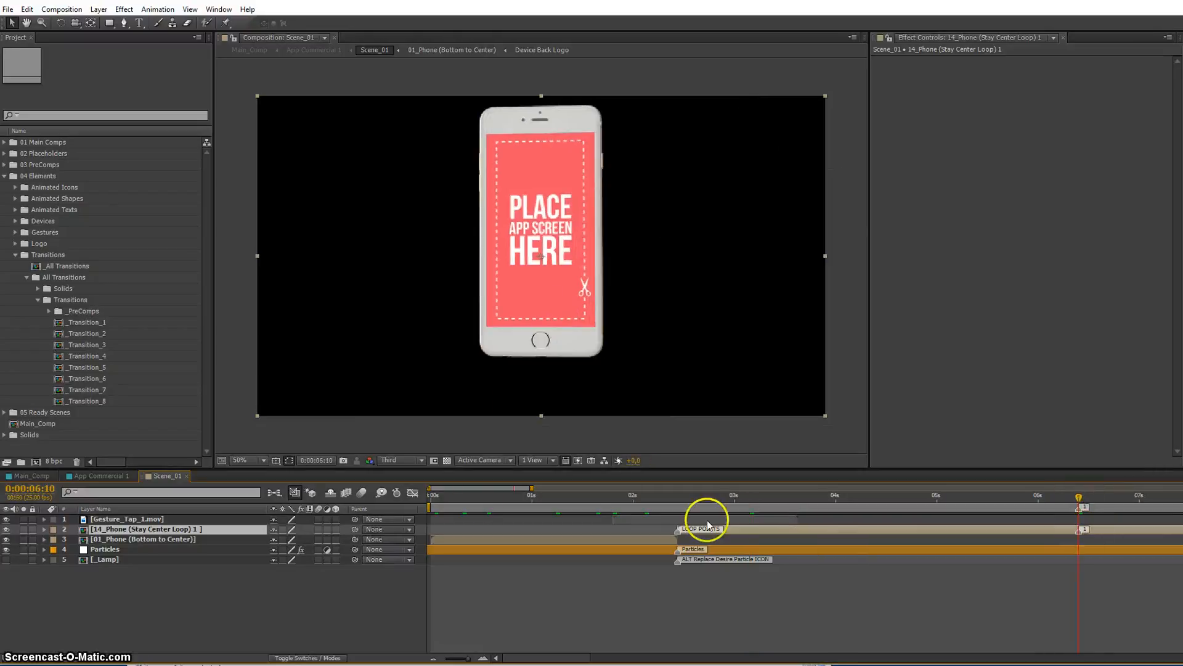
- Open the 01_Phone_Placeholder composition inside 01_Phone (Bottom to Center) and select its _Replace Above Mobile Portrait layer
{"action": "left_click_drag", "start_coordinate": [486, 498], "coordinate": [552, 505]}
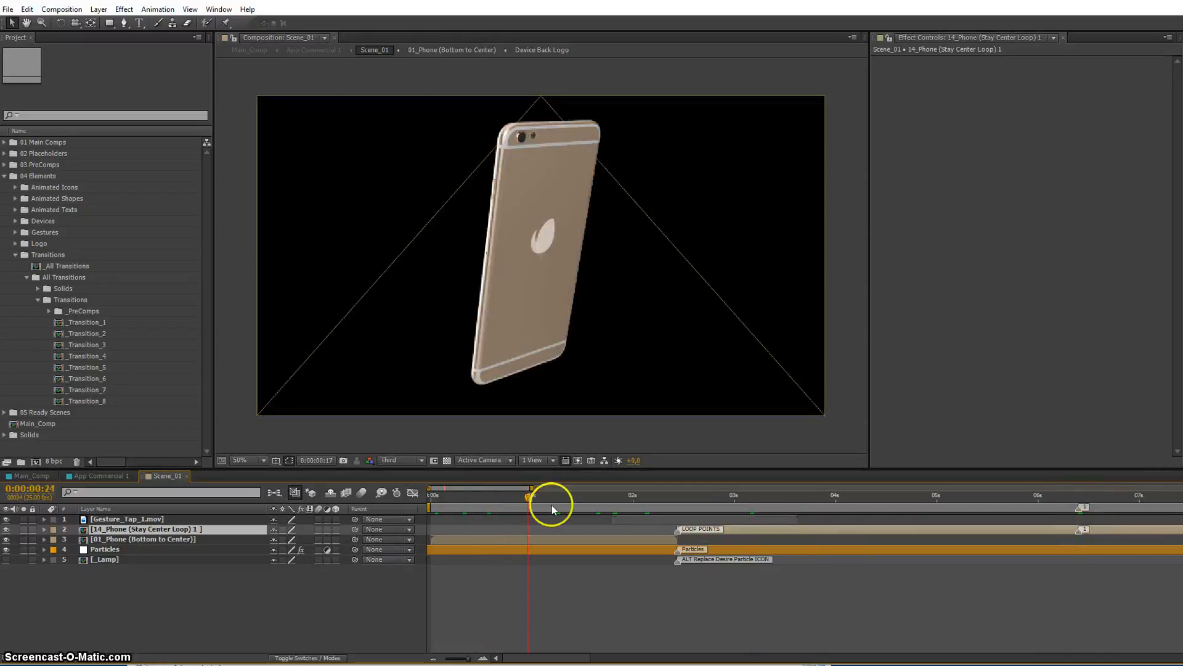
{"action": "left_click", "coordinate": [557, 537]}
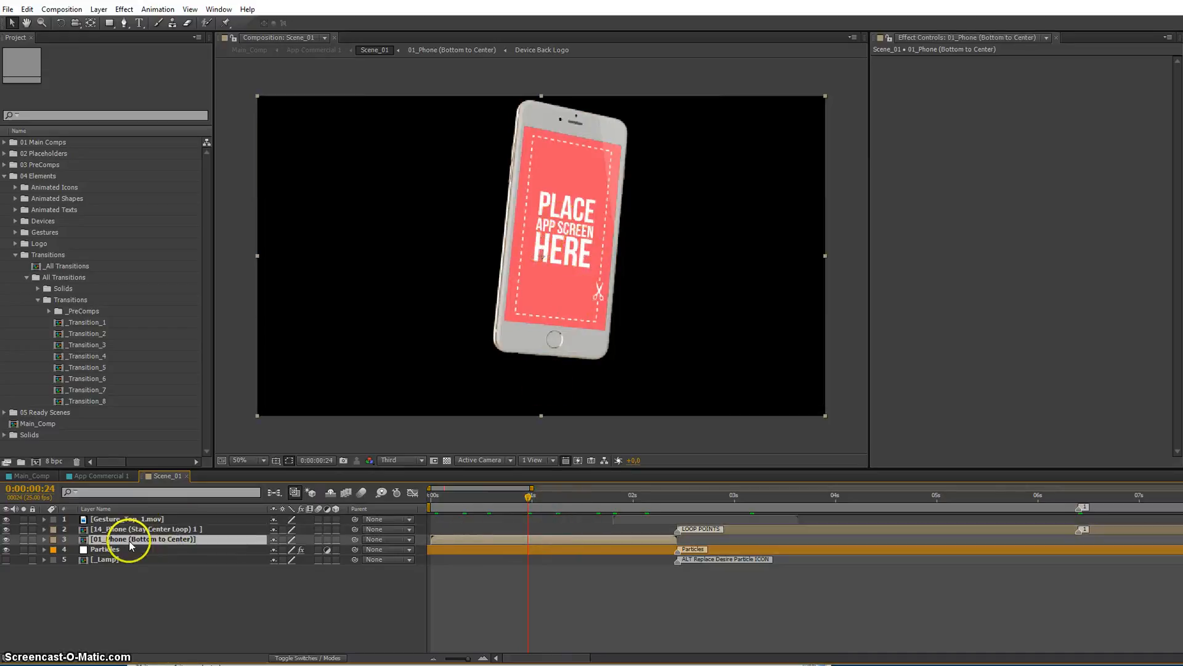
{"action": "double_click", "coordinate": [496, 540]}
{"action": "left_click", "coordinate": [485, 531]}
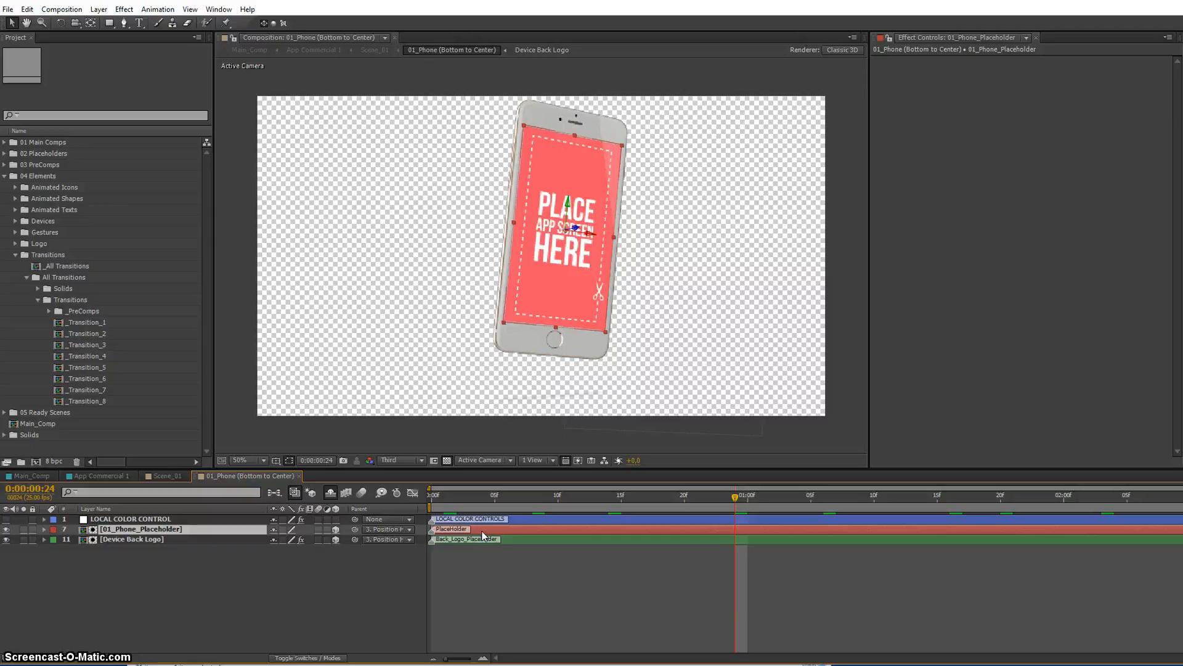
{"action": "double_click", "coordinate": [482, 532]}
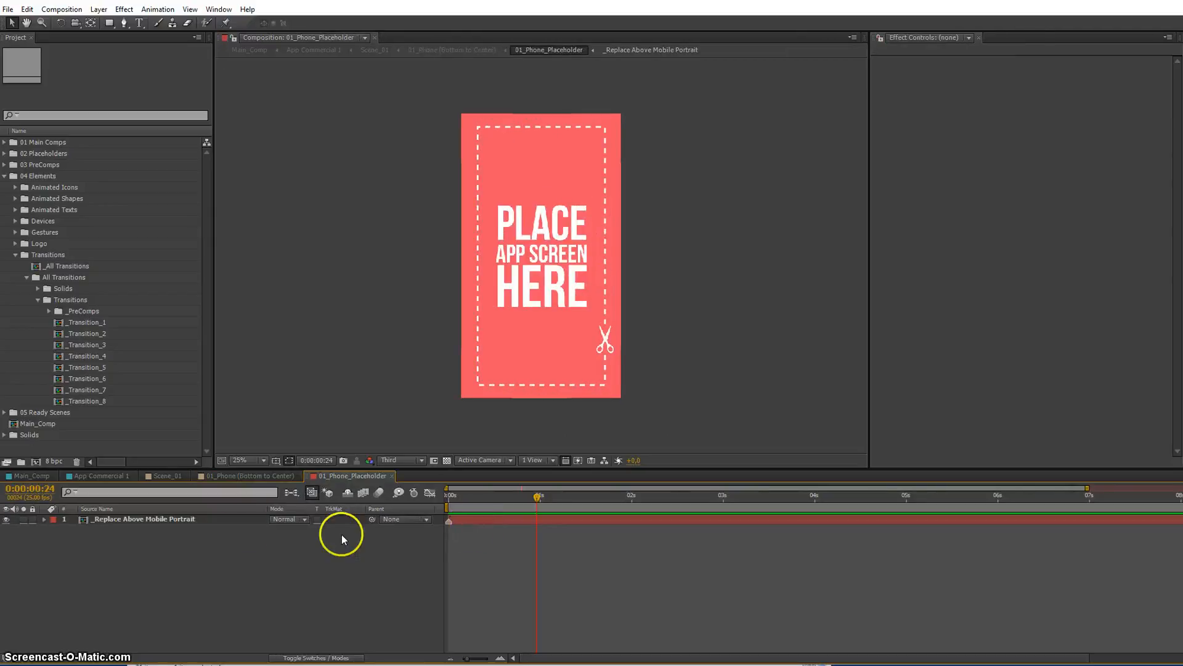
{"action": "left_click", "coordinate": [162, 519]}
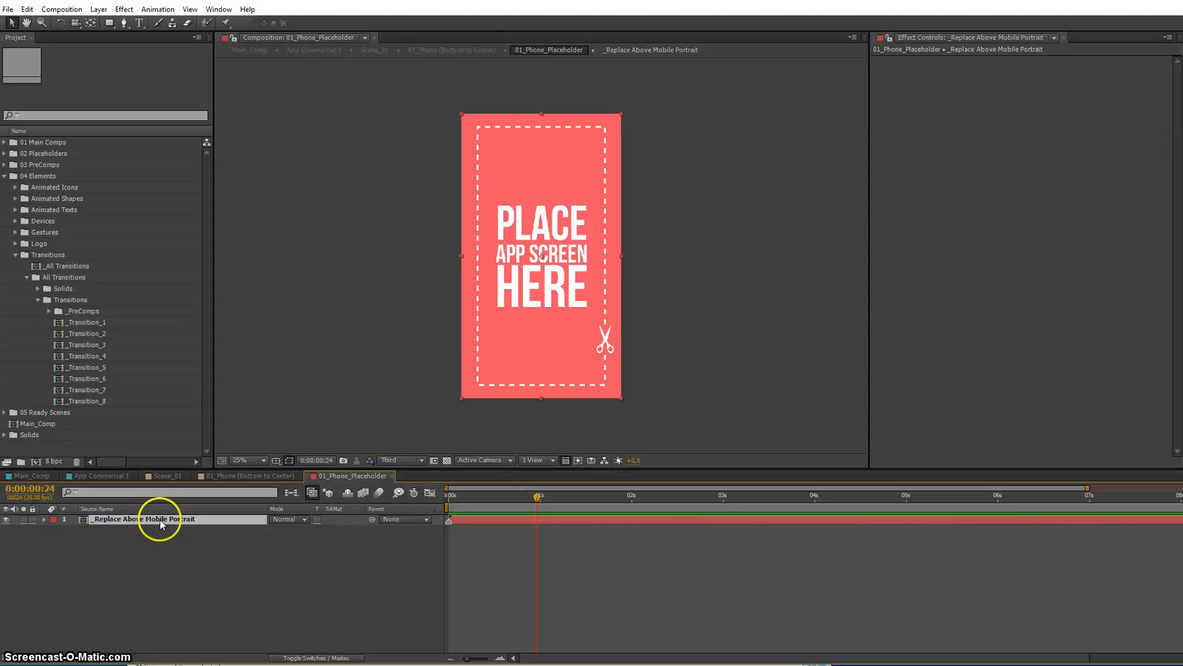
- Return to 01_Phone (Bottom to Center) and view the Device Back Logo layer at 0:00:00:10
{"action": "left_click", "coordinate": [392, 475]}
{"action": "left_click", "coordinate": [482, 540]}
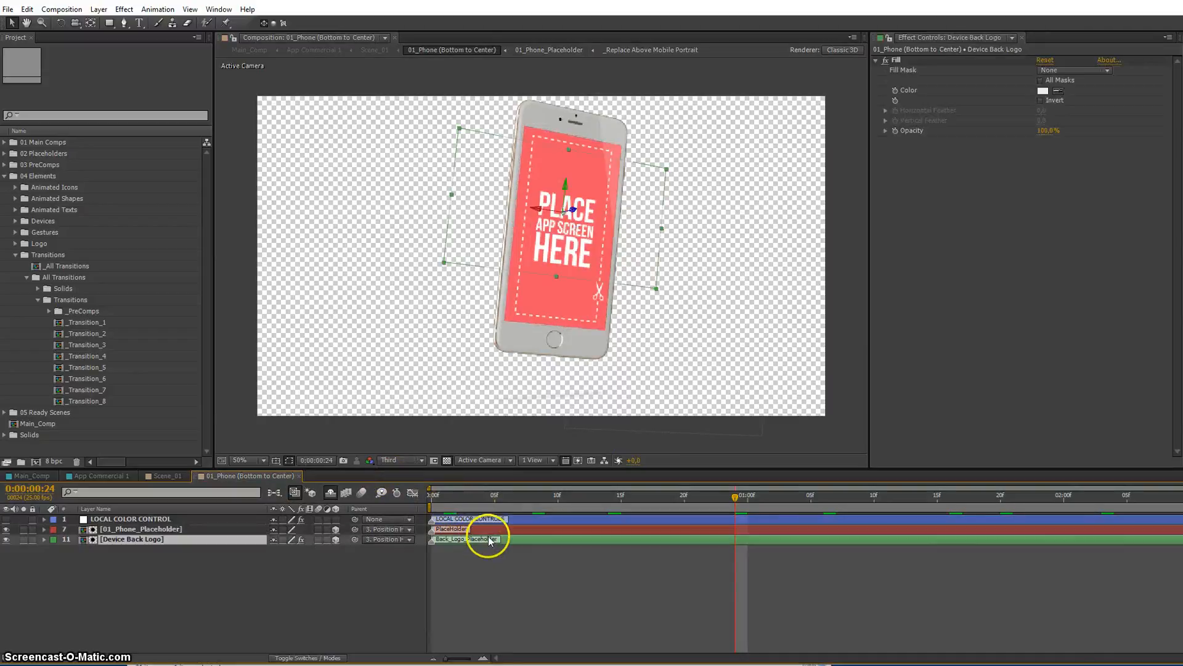
{"action": "left_click", "coordinate": [455, 503]}
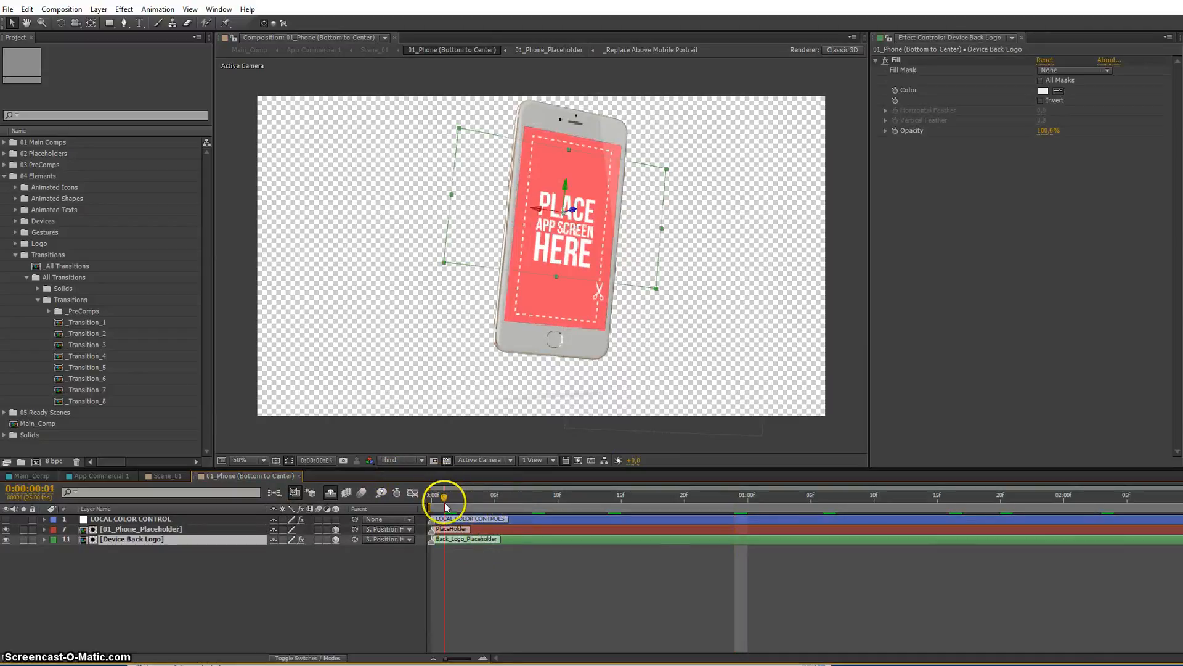
{"action": "left_click_drag", "start_coordinate": [455, 505], "coordinate": [553, 509]}
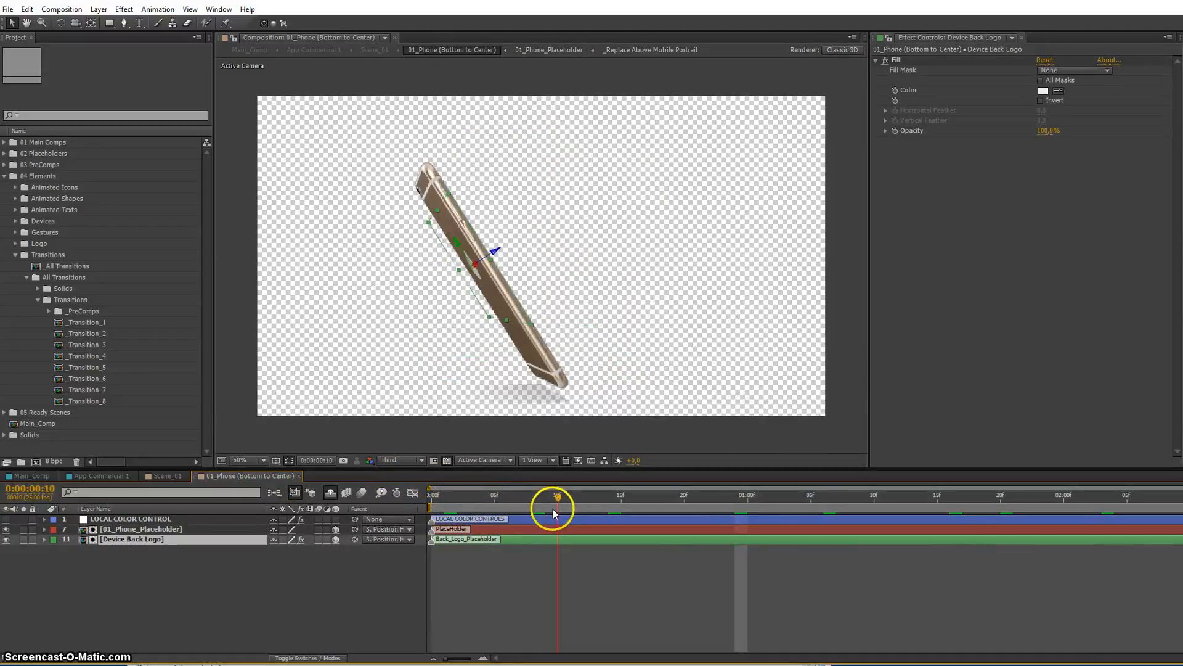
- Inspect the envato_white Outlines layer in Device Back Logo, and return to the phone composition's 01_Phone_Placeholder layer
{"action": "double_click", "coordinate": [482, 539]}
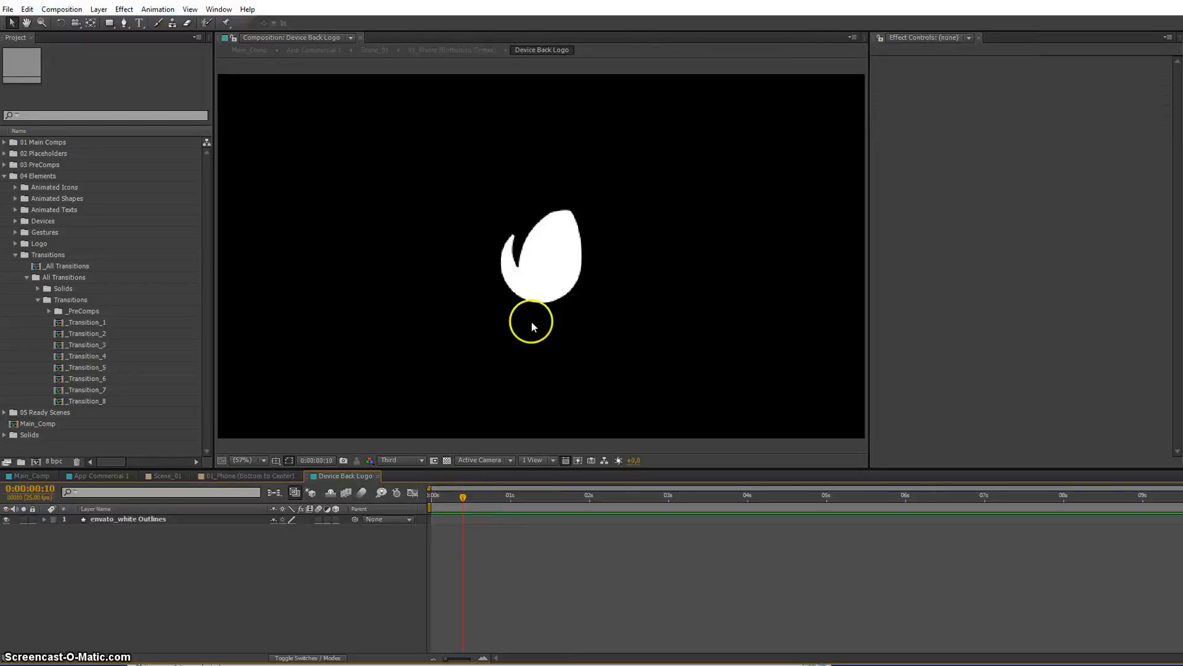
{"action": "left_click", "coordinate": [531, 303]}
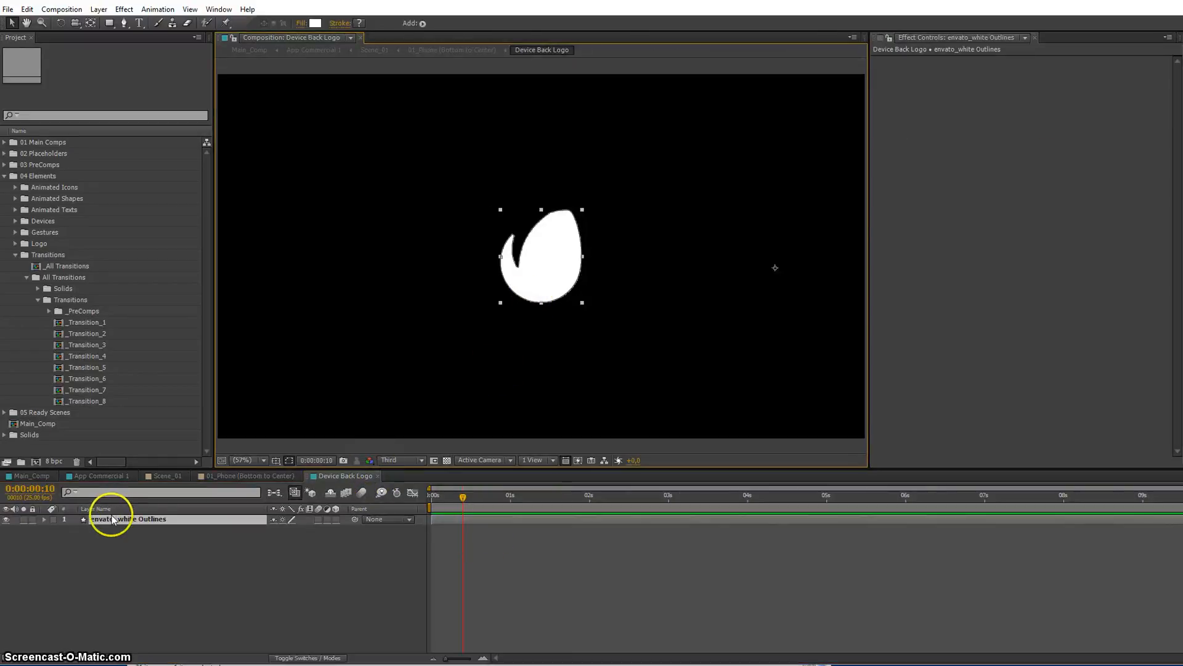
{"action": "left_click", "coordinate": [378, 476]}
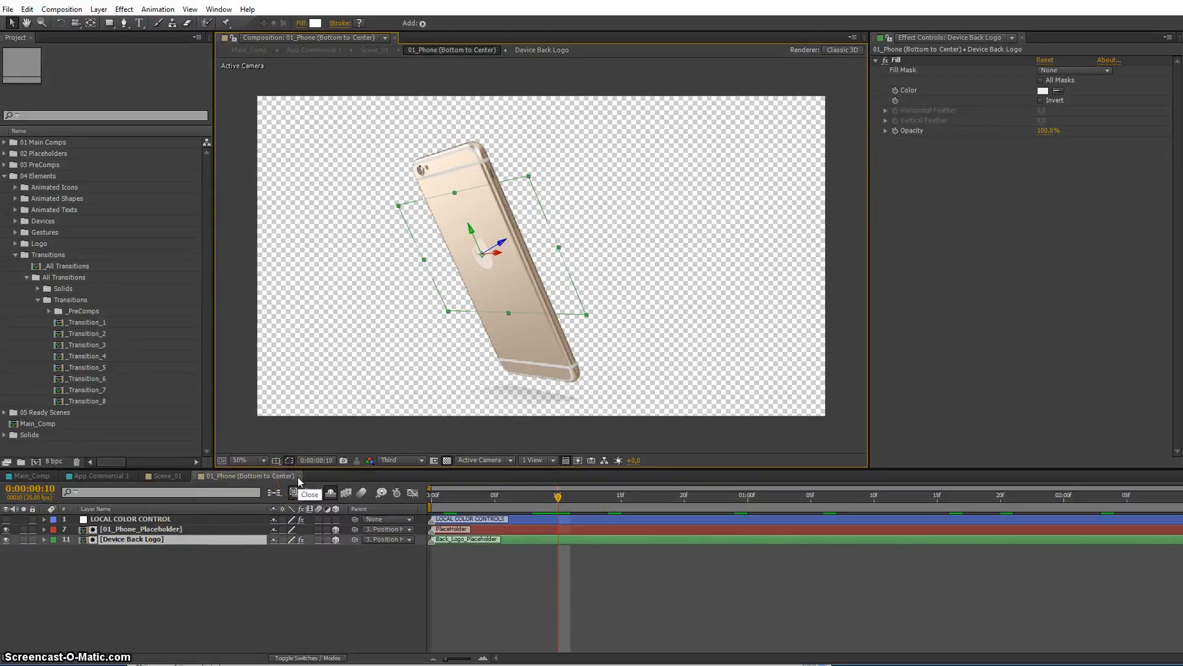
{"action": "left_click", "coordinate": [489, 529]}
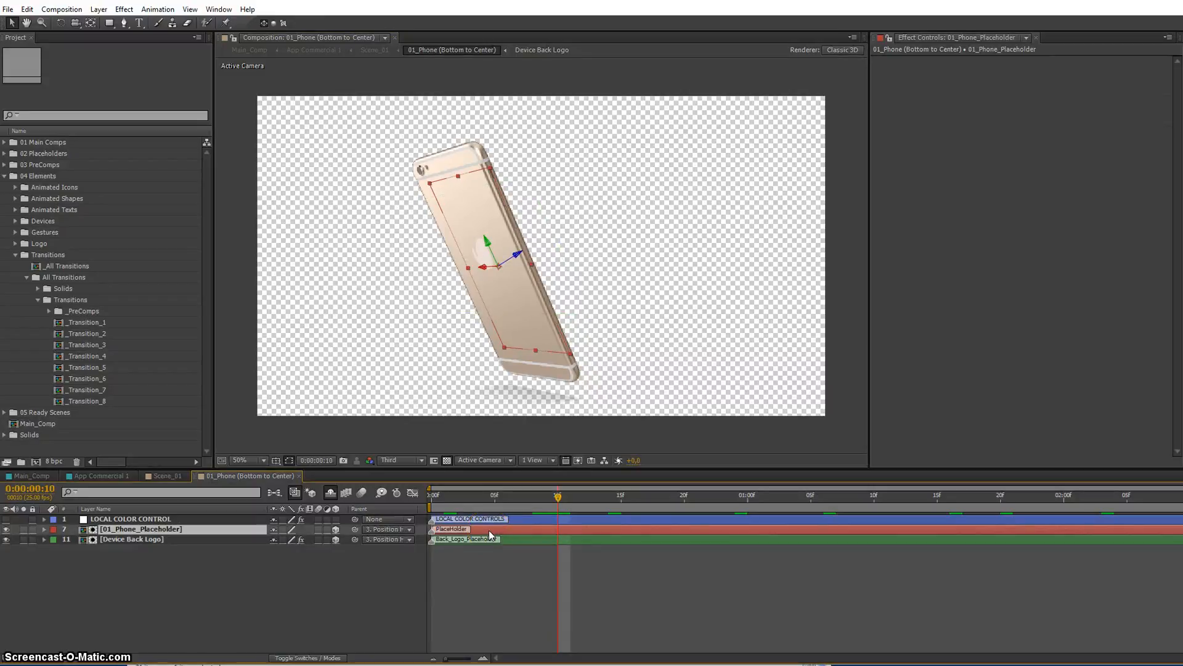
- Select the LOCAL COLOR CONTROL layer and review its shadow color, device logo, shadow opacity and reflection opacity effects
{"action": "left_click", "coordinate": [481, 540]}
{"action": "left_click", "coordinate": [495, 519]}
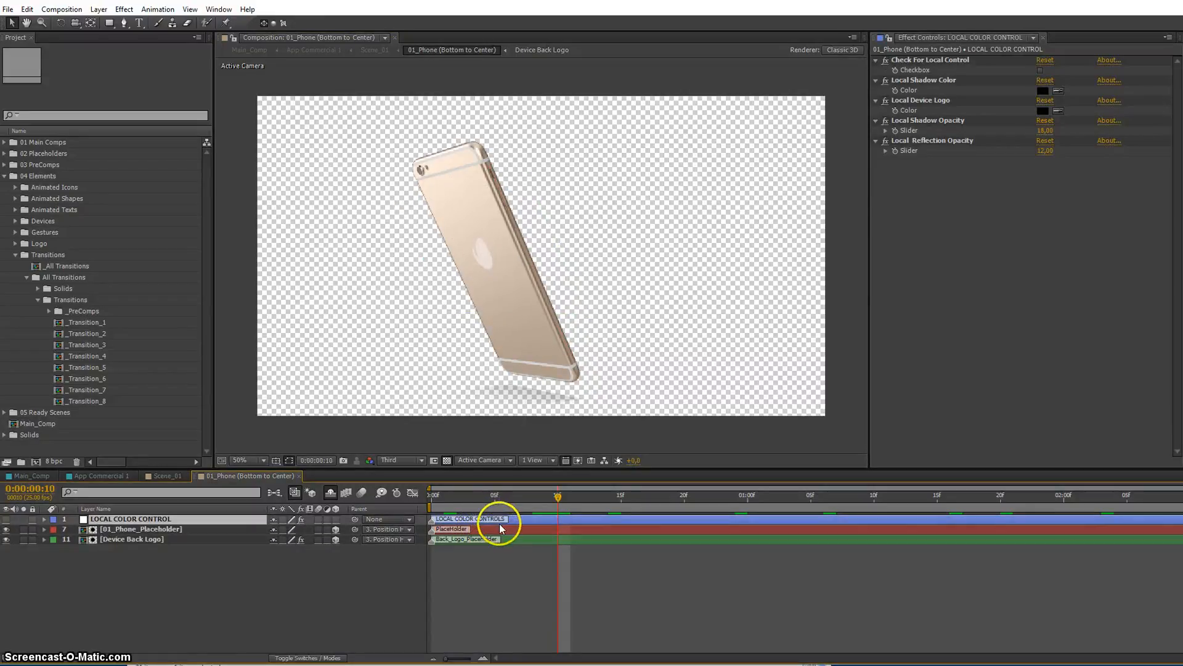
{"action": "left_click", "coordinate": [500, 528]}
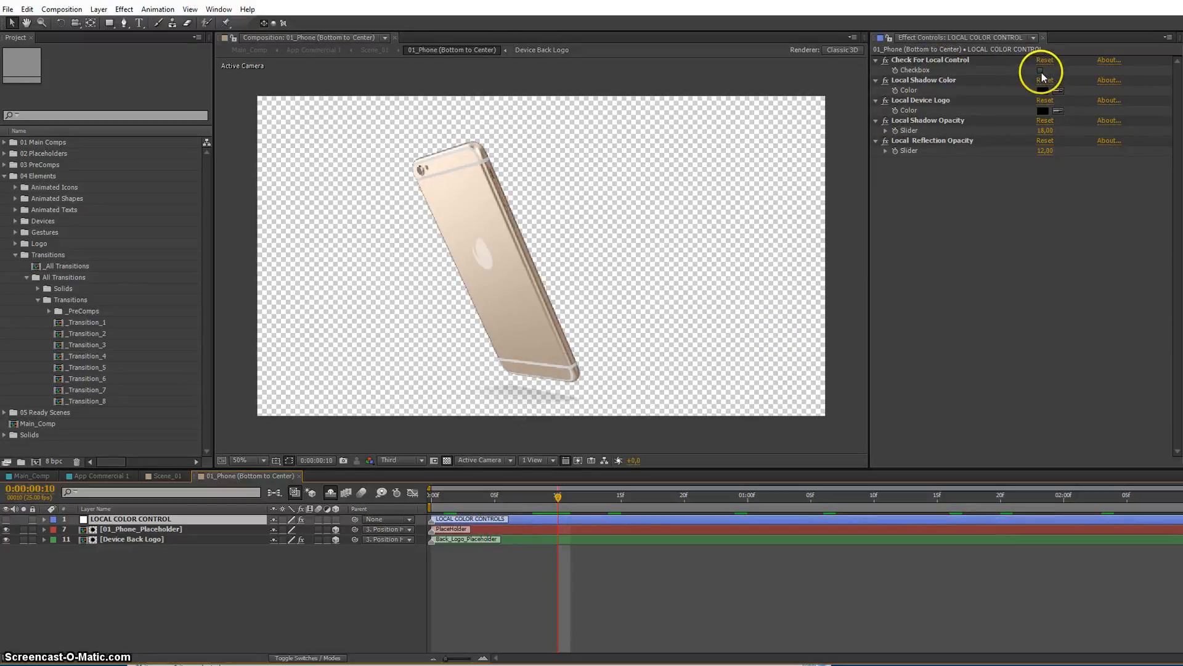
{"action": "left_click", "coordinate": [948, 90]}
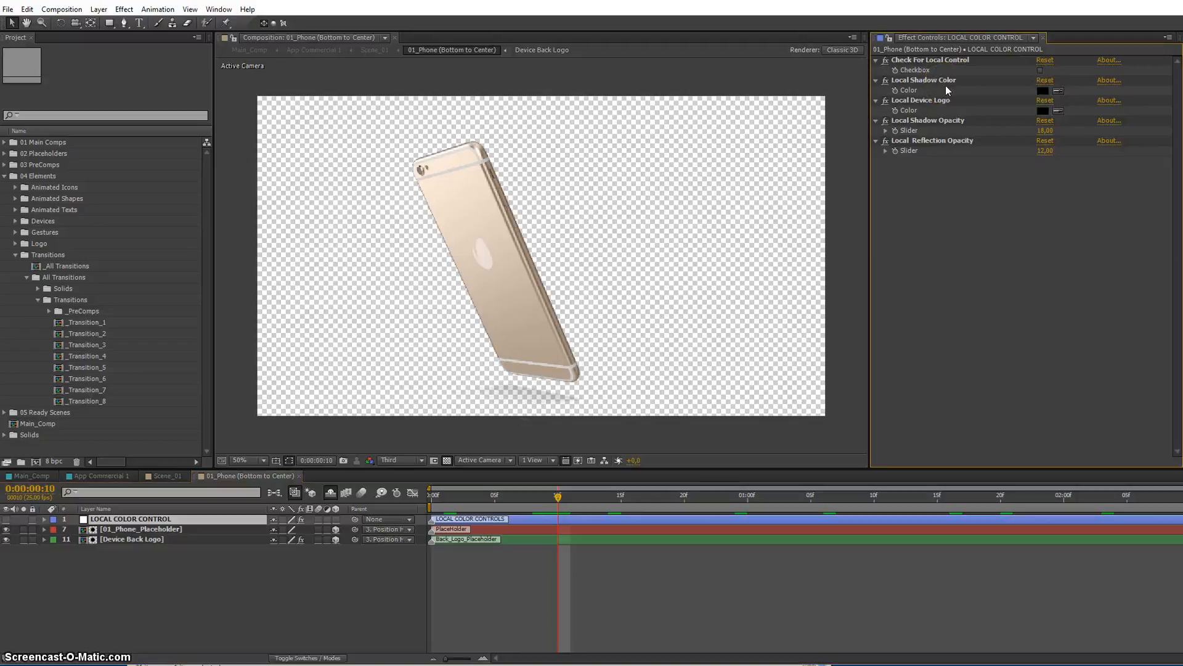
{"action": "left_click", "coordinate": [947, 102]}
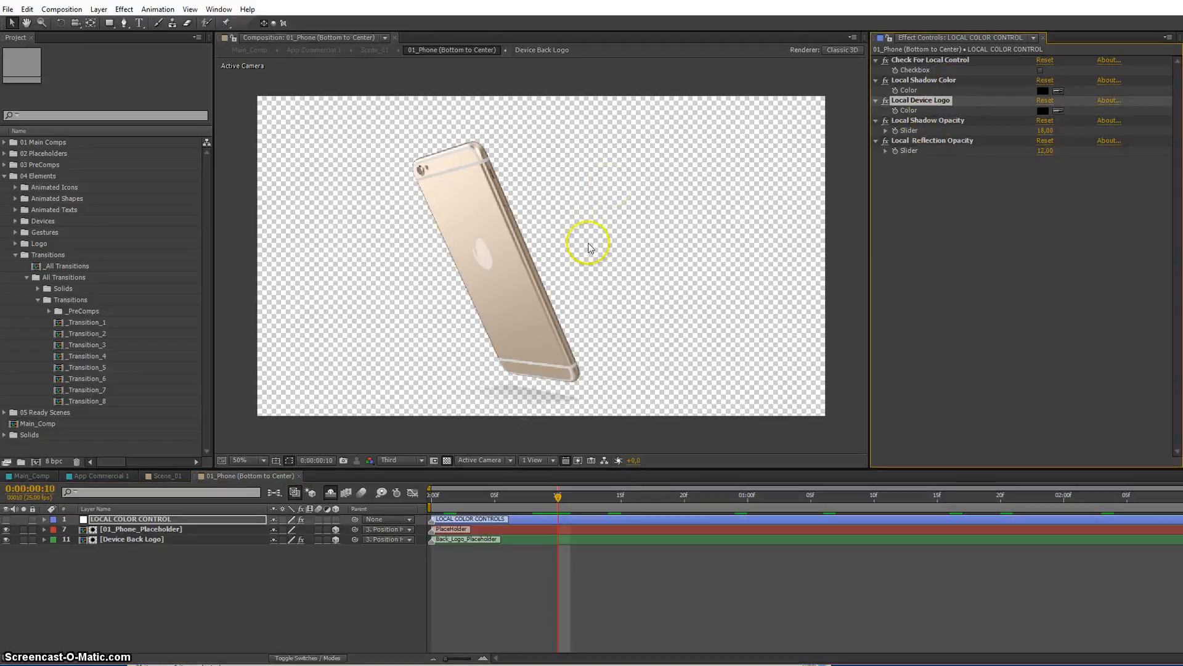
{"action": "left_click", "coordinate": [940, 121]}
{"action": "left_click", "coordinate": [941, 143]}
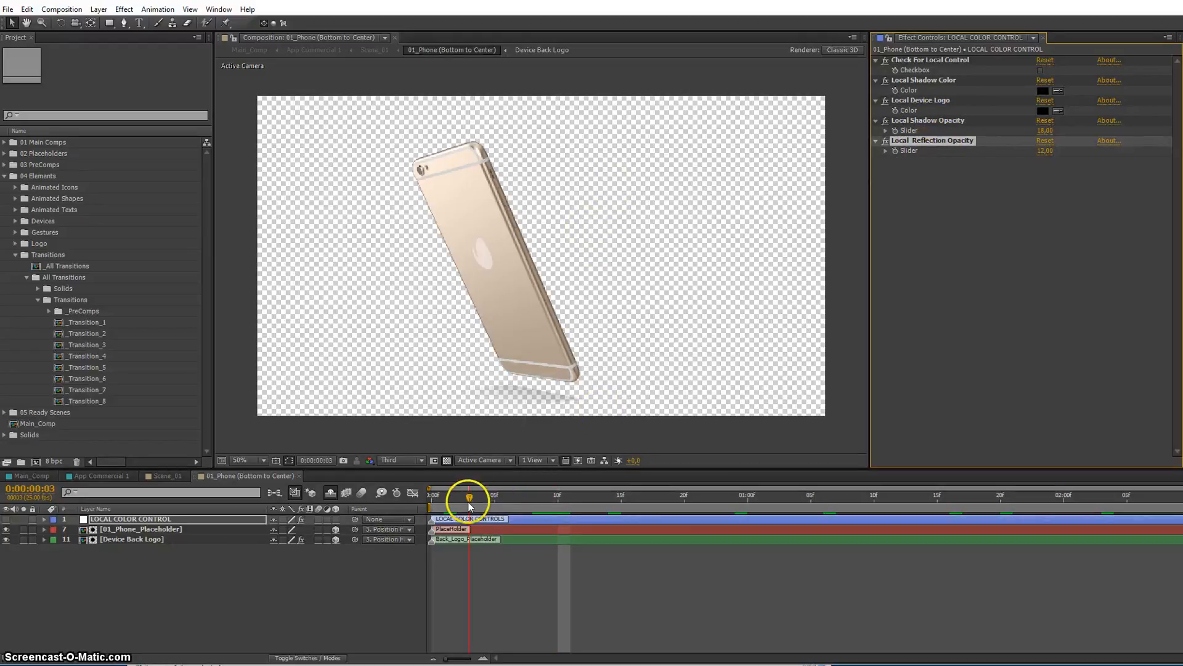
- Enable Check For Local Control on the LOCAL COLOR CONTROL layer and view the phone's back at 0:00:00:12
{"action": "left_click_drag", "start_coordinate": [469, 507], "coordinate": [507, 499]}
{"action": "left_click_drag", "start_coordinate": [603, 502], "coordinate": [861, 494]}
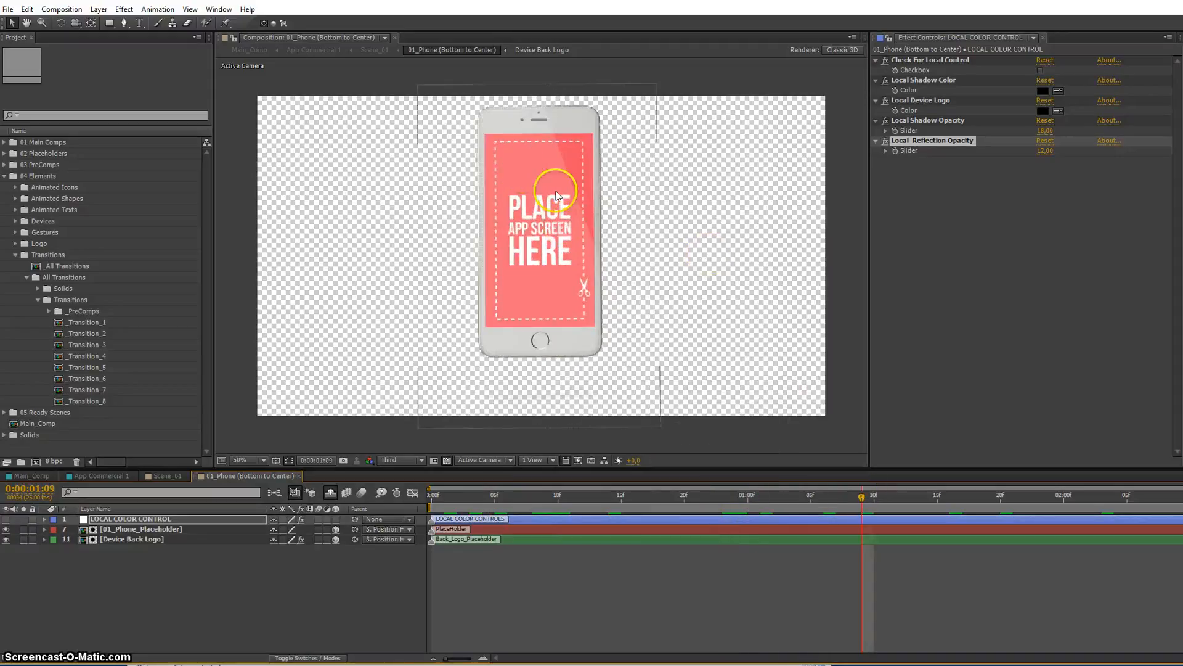
{"action": "left_click", "coordinate": [1040, 71]}
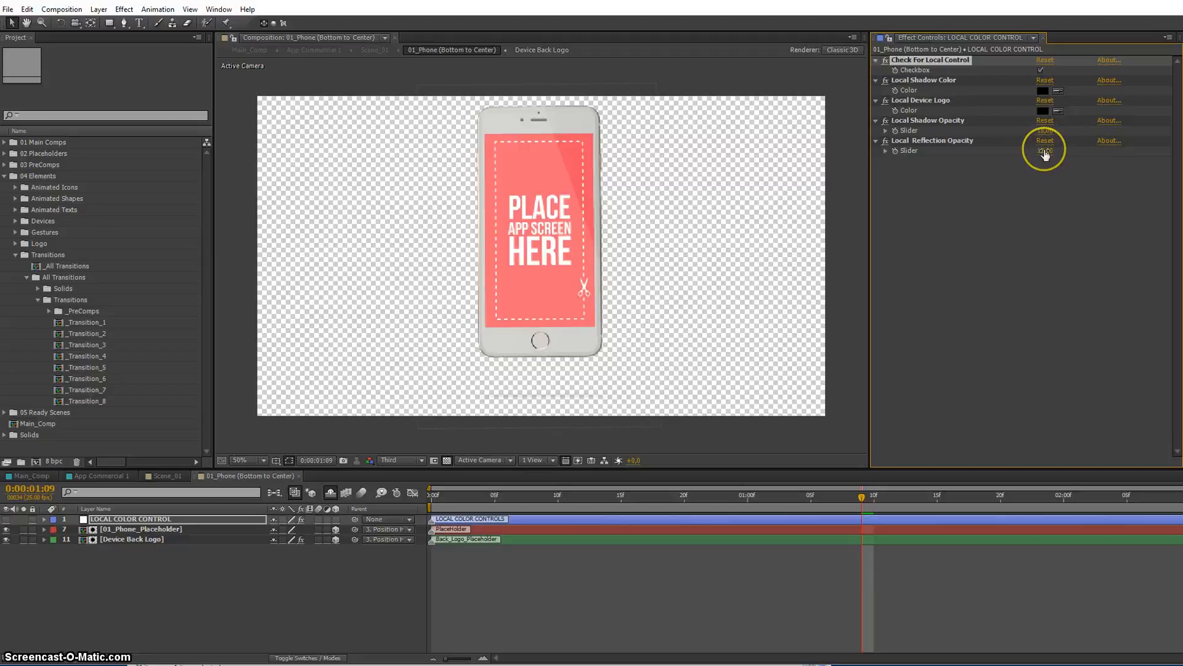
{"action": "left_click_drag", "start_coordinate": [1045, 150], "coordinate": [1047, 114]}
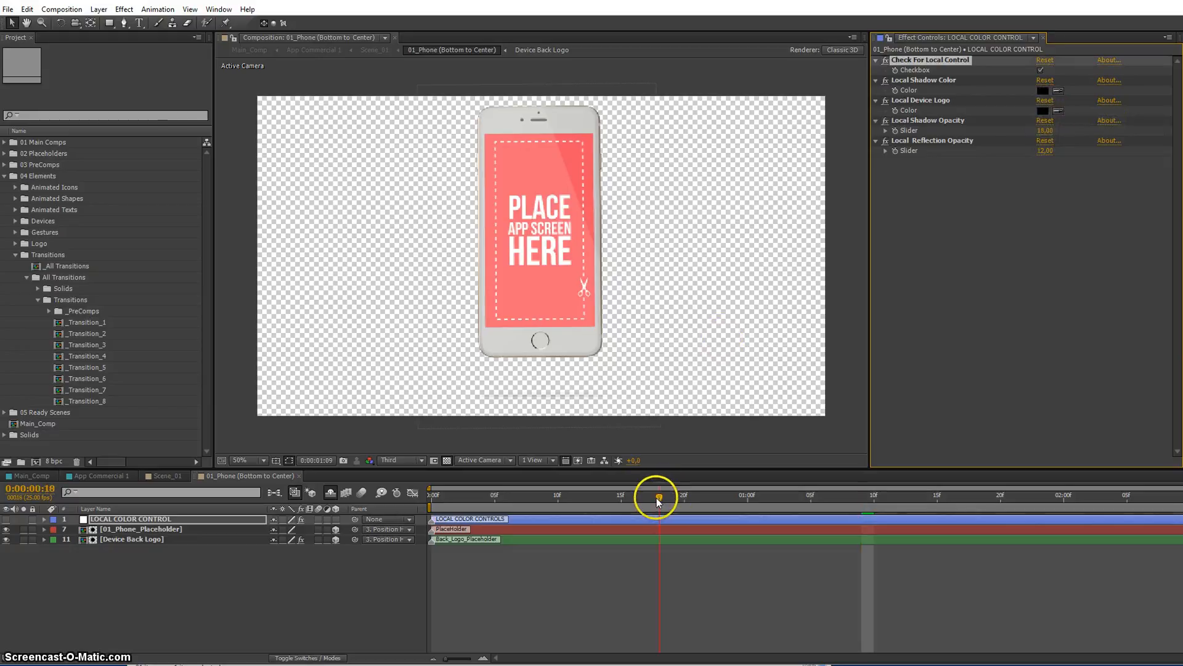
{"action": "left_click_drag", "start_coordinate": [658, 499], "coordinate": [630, 495]}
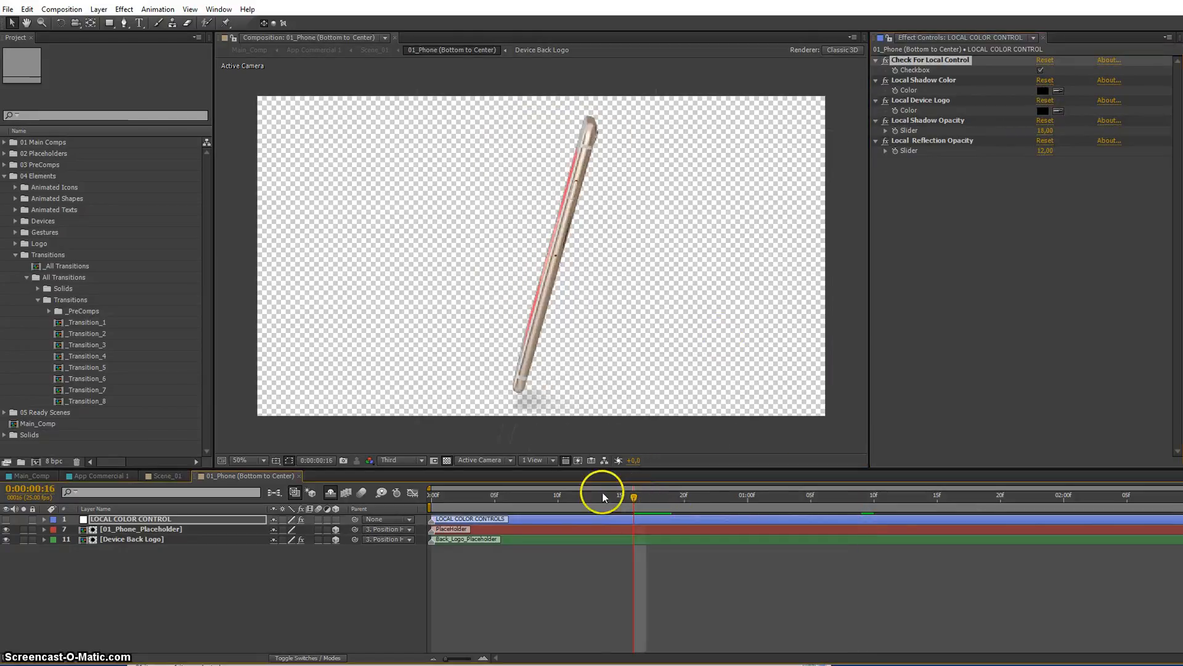
{"action": "left_click", "coordinate": [583, 498]}
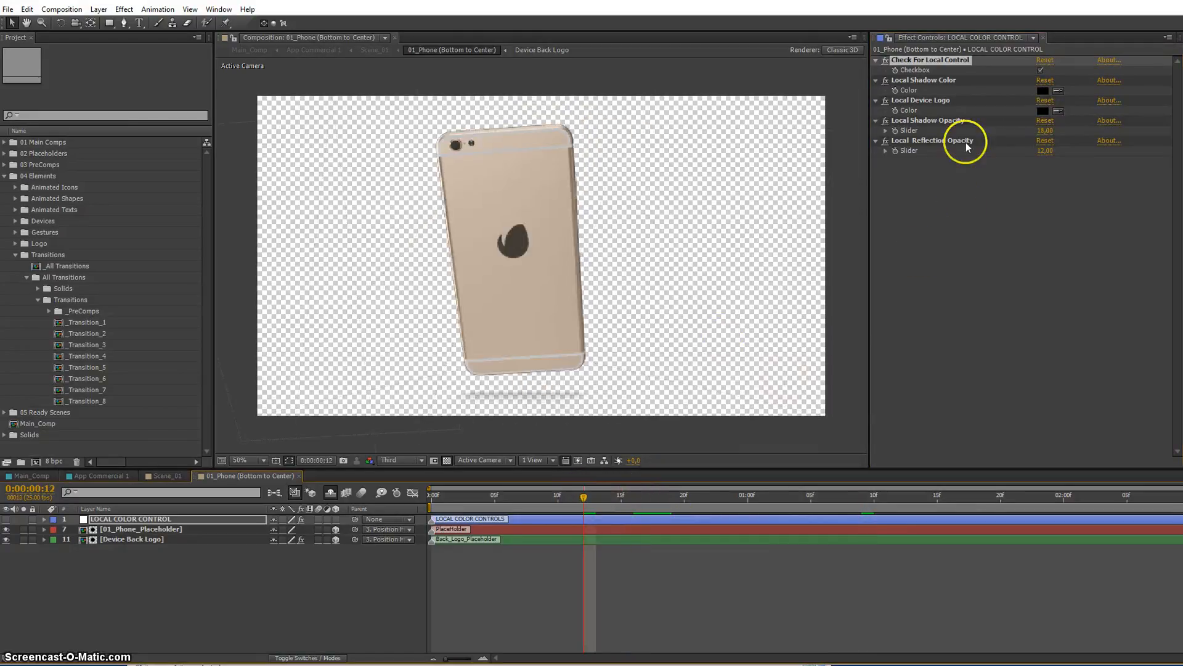
- Try white as the Local Device Logo color and try adjusting the Local Shadow Color, cancelling both changes
{"action": "left_click", "coordinate": [1043, 110]}
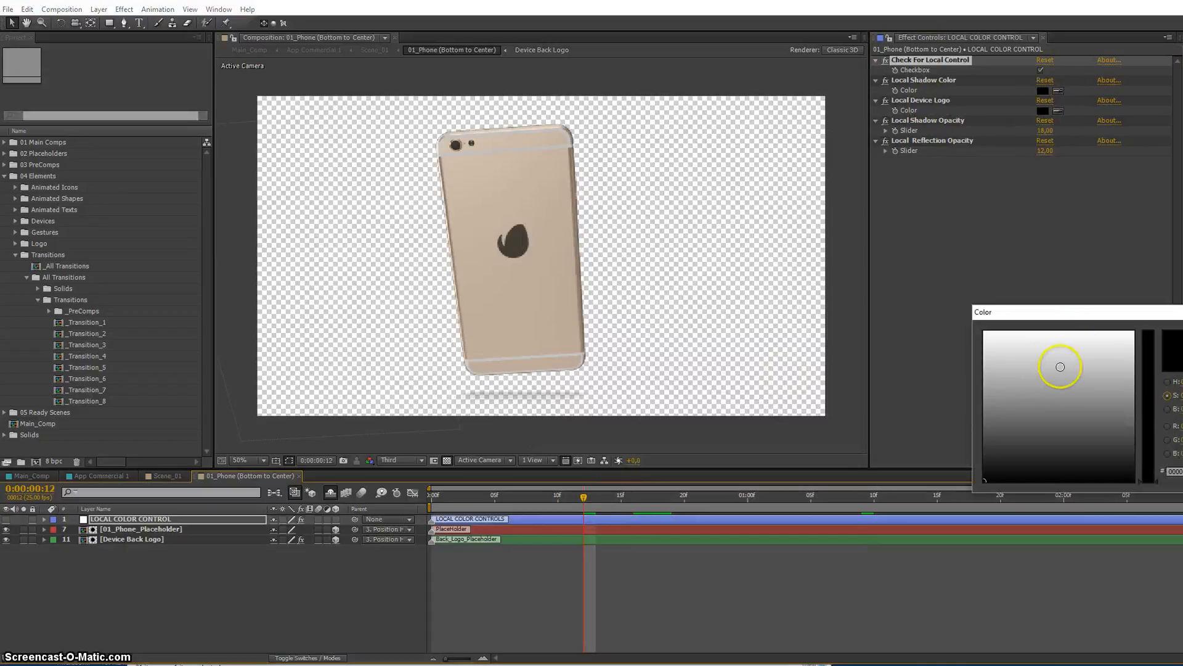
{"action": "left_click_drag", "start_coordinate": [1062, 357], "coordinate": [1124, 327]}
{"action": "key", "text": "Escape"}
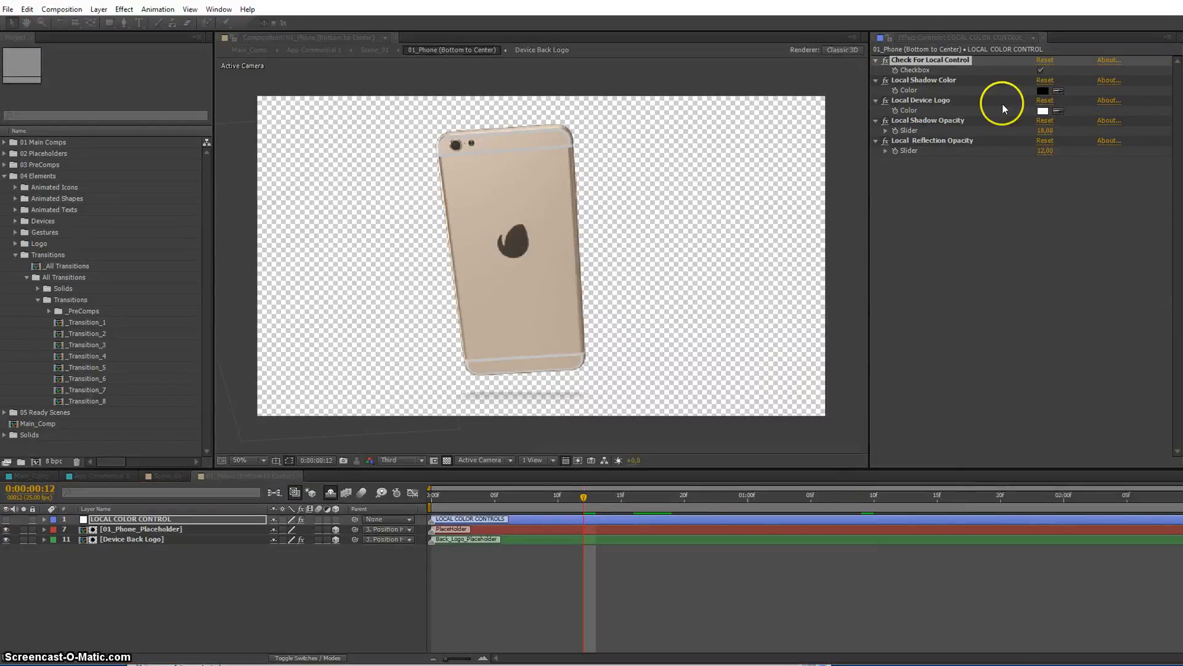
{"action": "left_click", "coordinate": [935, 81]}
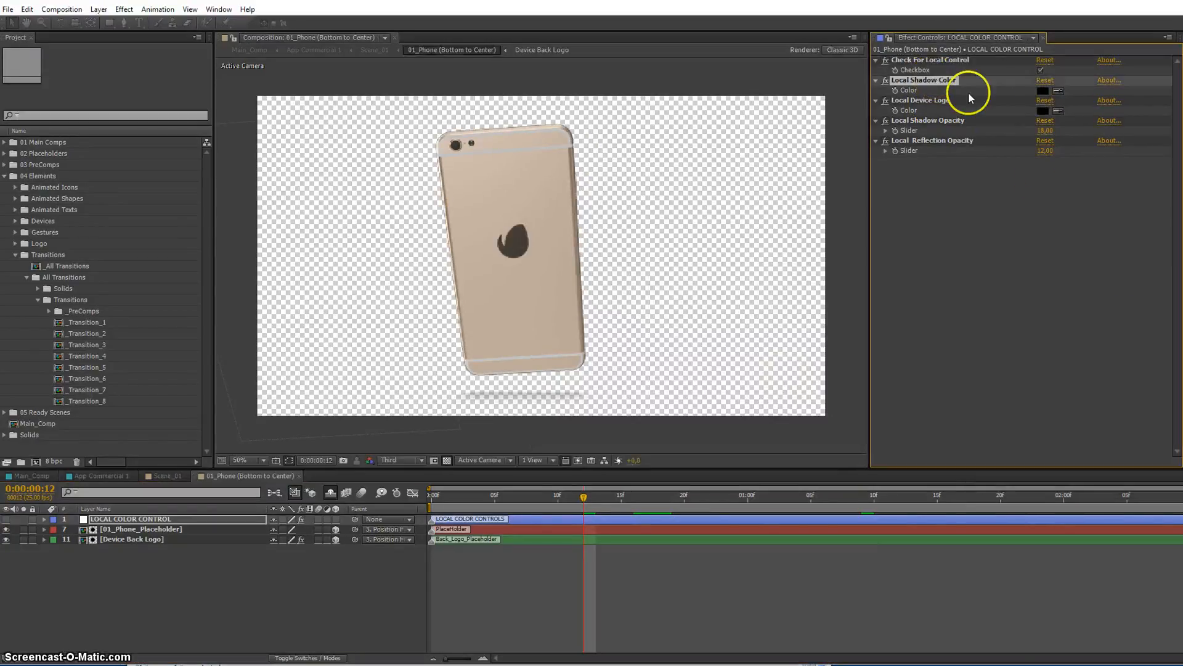
{"action": "left_click", "coordinate": [1044, 91]}
{"action": "left_click_drag", "start_coordinate": [1030, 338], "coordinate": [998, 463]}
{"action": "key", "text": "Escape"}
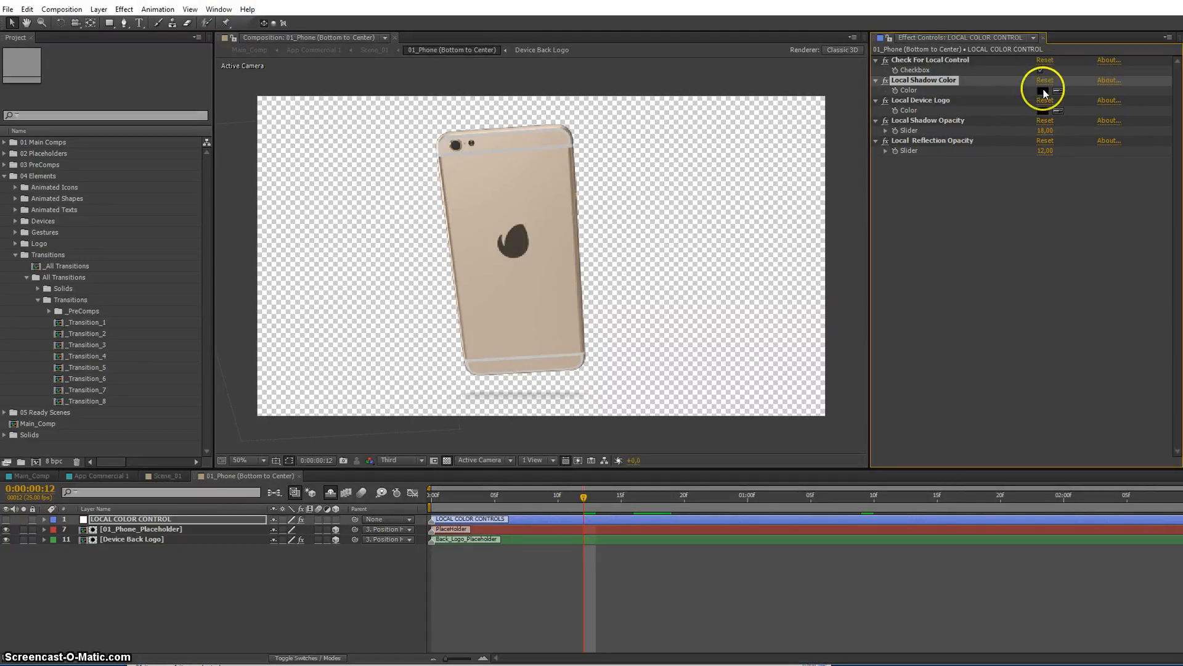
- Disable Check For Local Control and close the 01_Phone (Bottom to Center) composition
{"action": "left_click", "coordinate": [1041, 69]}
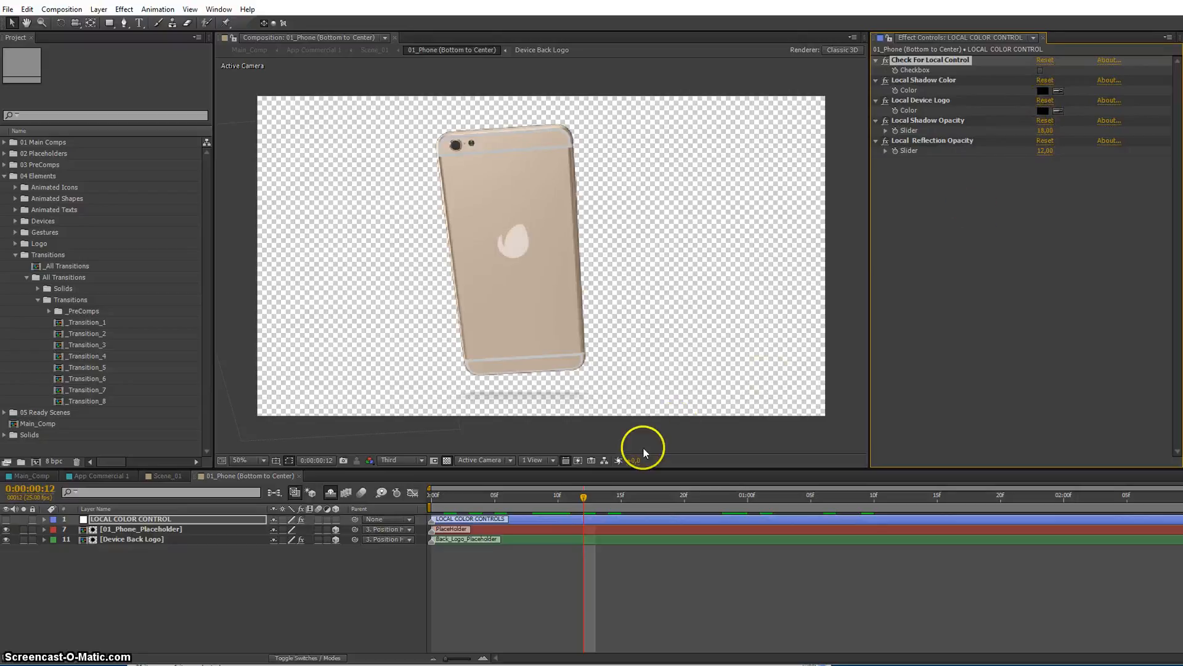
{"action": "left_click", "coordinate": [300, 476]}
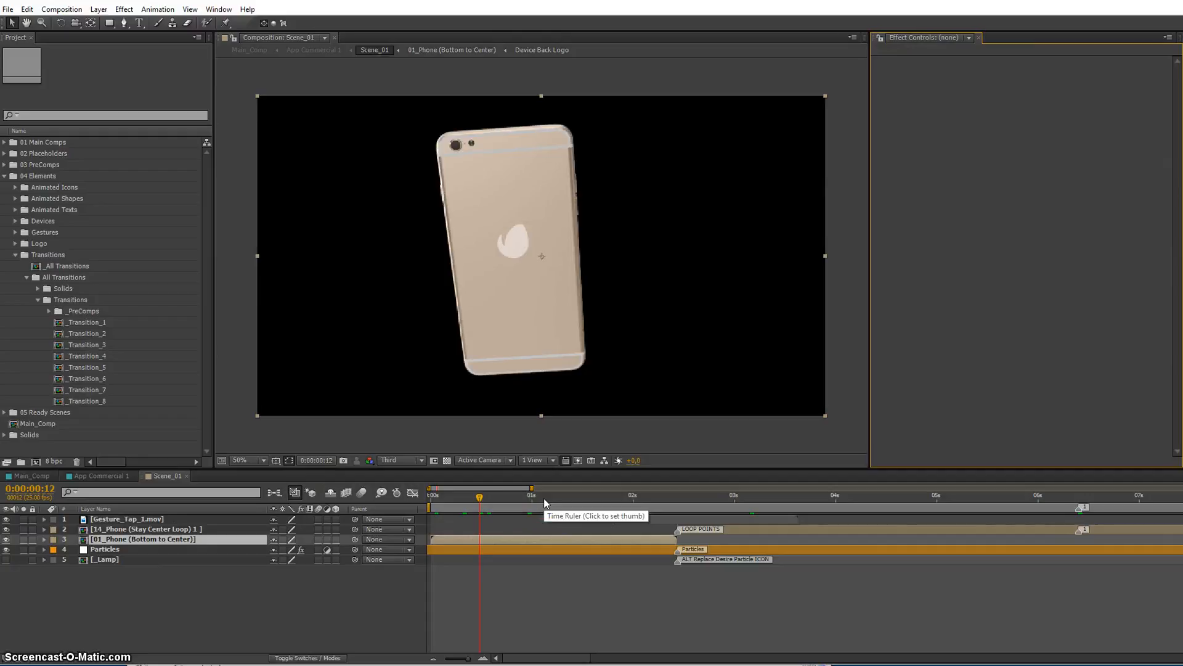
- Select the Particles layer in Scene_01 and preview its icons at 0:00:03:12 on a black background
{"action": "left_click", "coordinate": [561, 497]}
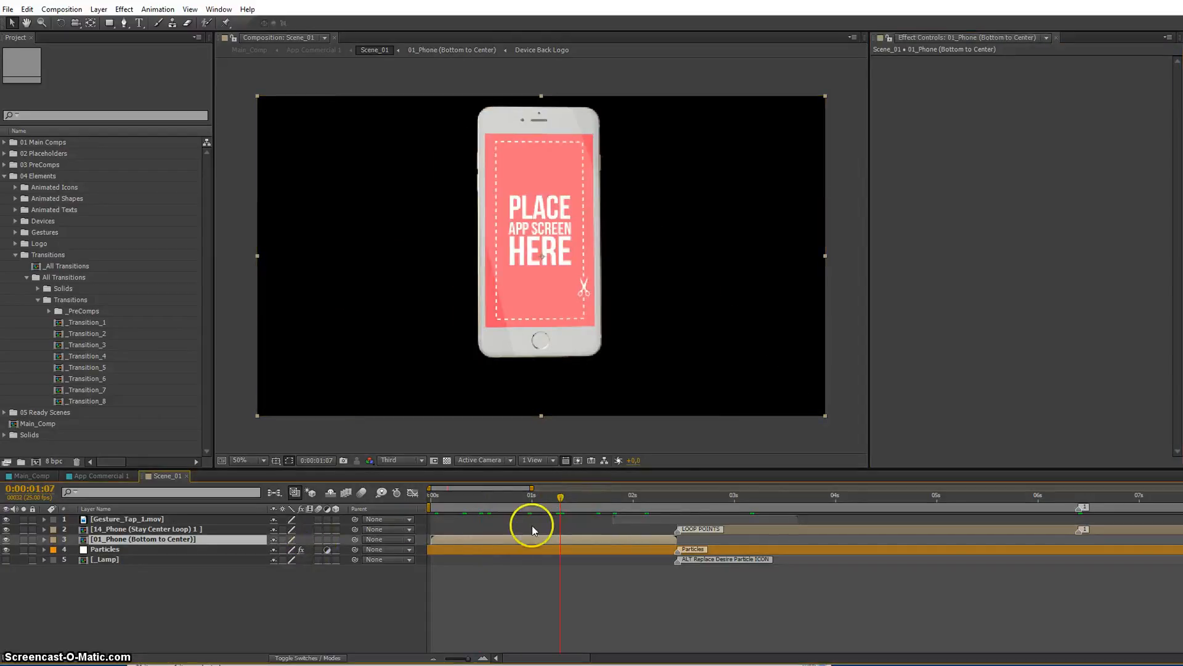
{"action": "left_click", "coordinate": [481, 550]}
{"action": "left_click", "coordinate": [447, 461]}
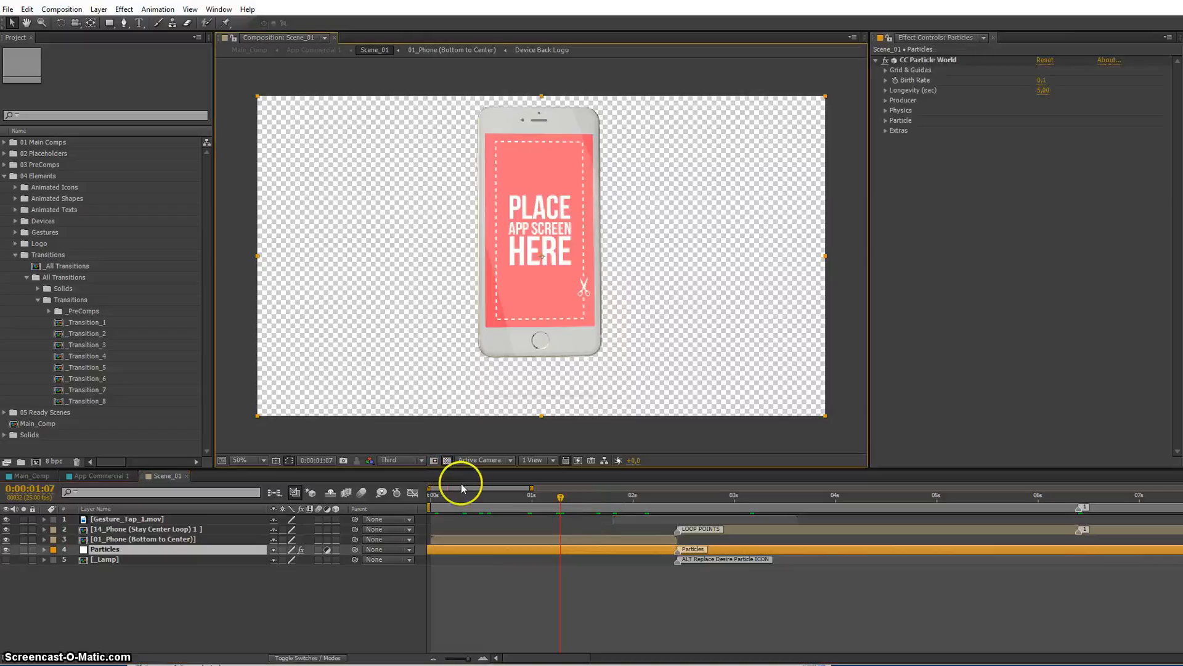
{"action": "left_click", "coordinate": [617, 495]}
{"action": "left_click_drag", "start_coordinate": [616, 494], "coordinate": [736, 497]}
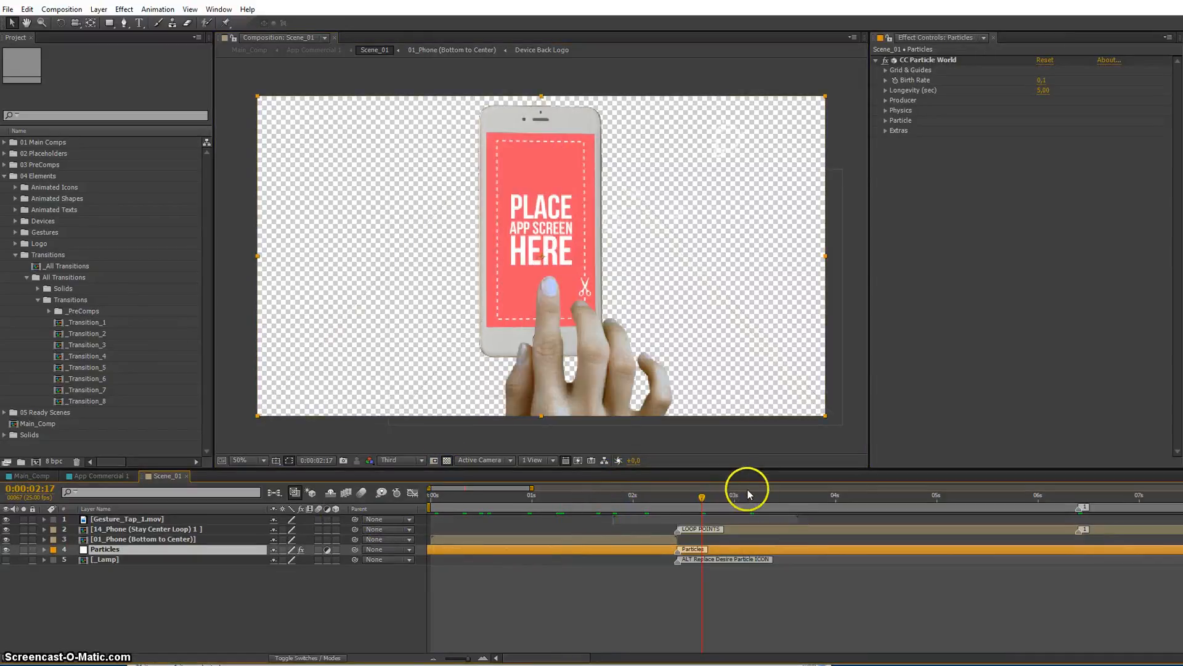
{"action": "left_click", "coordinate": [786, 498]}
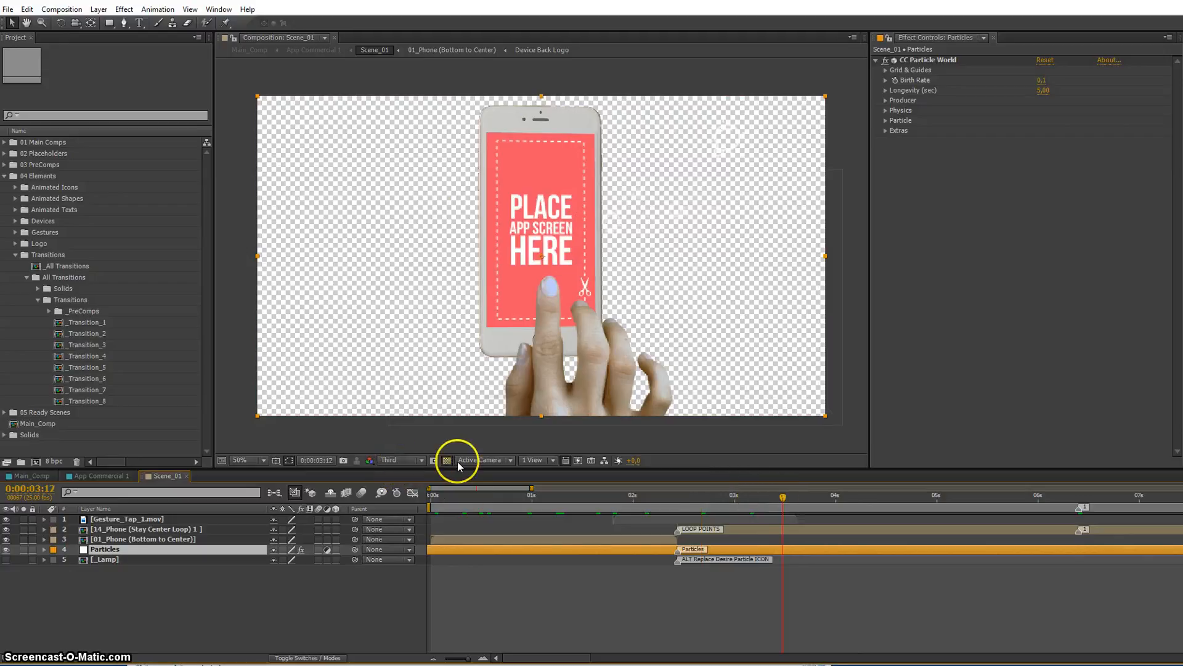
{"action": "left_click", "coordinate": [447, 461]}
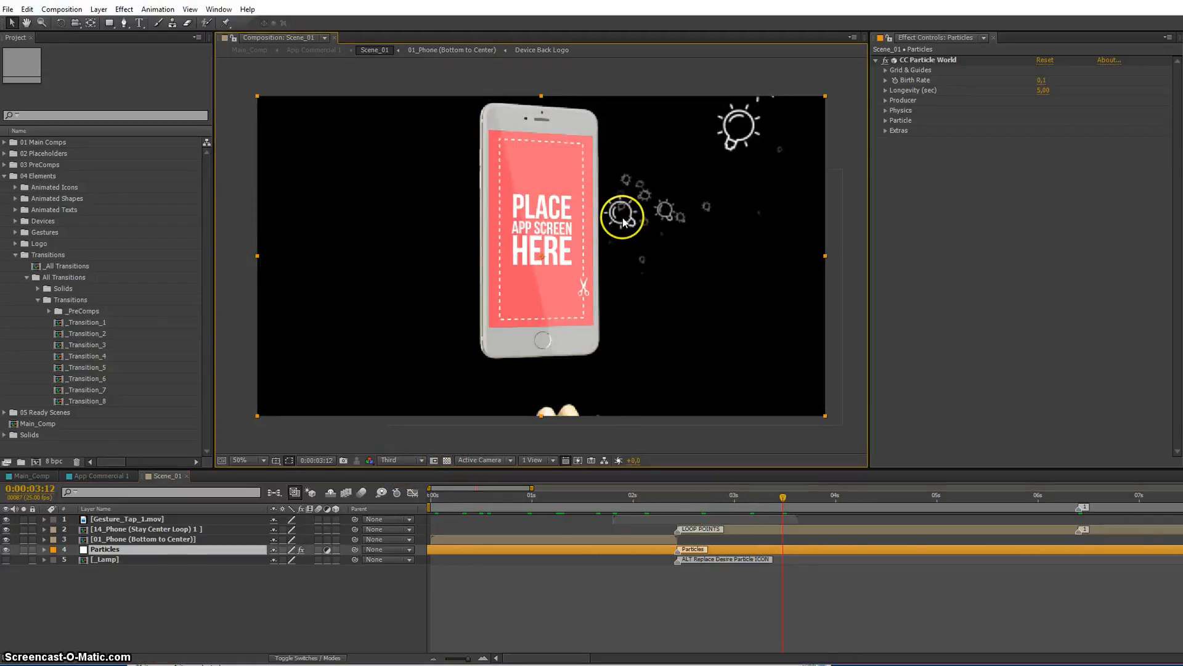
- Select the _Lamp layer in Scene_01 and reveal its source composition in the project to browse the neighbouring icons
{"action": "left_click", "coordinate": [693, 559]}
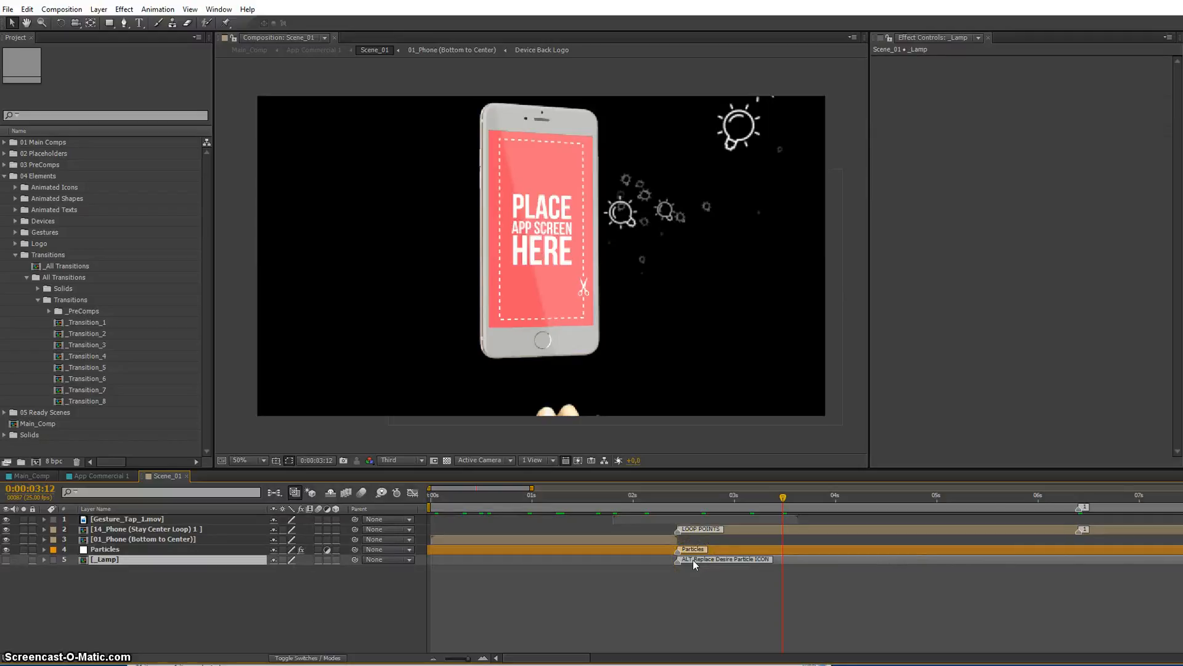
{"action": "right_click", "coordinate": [742, 561]}
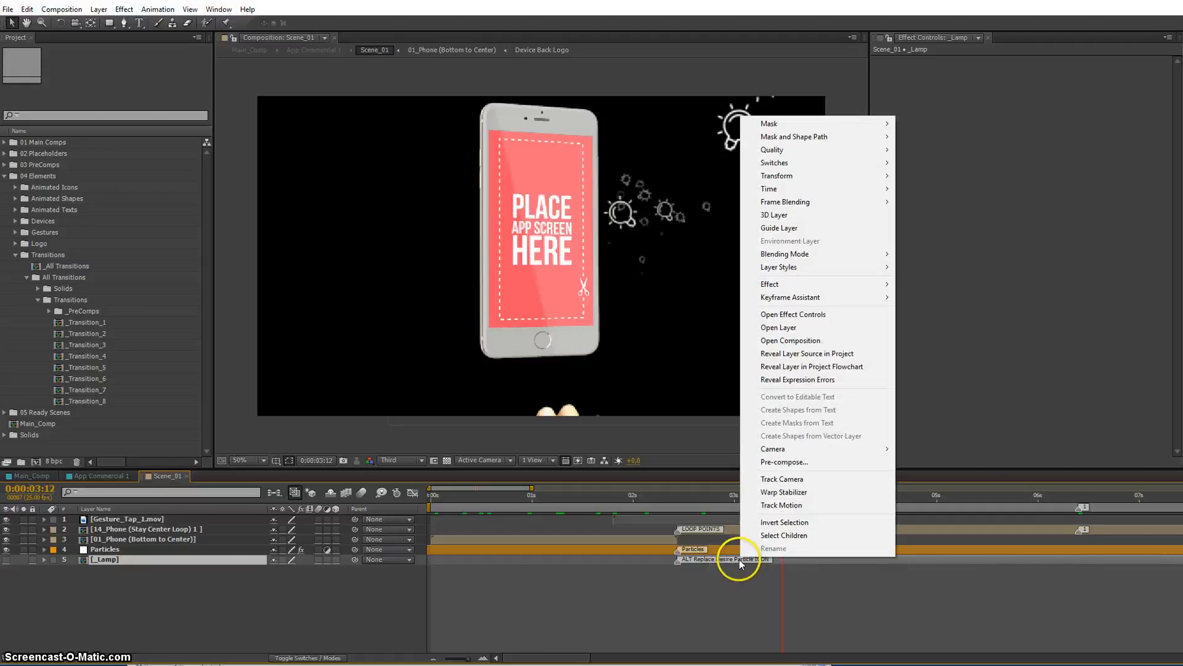
{"action": "left_click", "coordinate": [801, 356]}
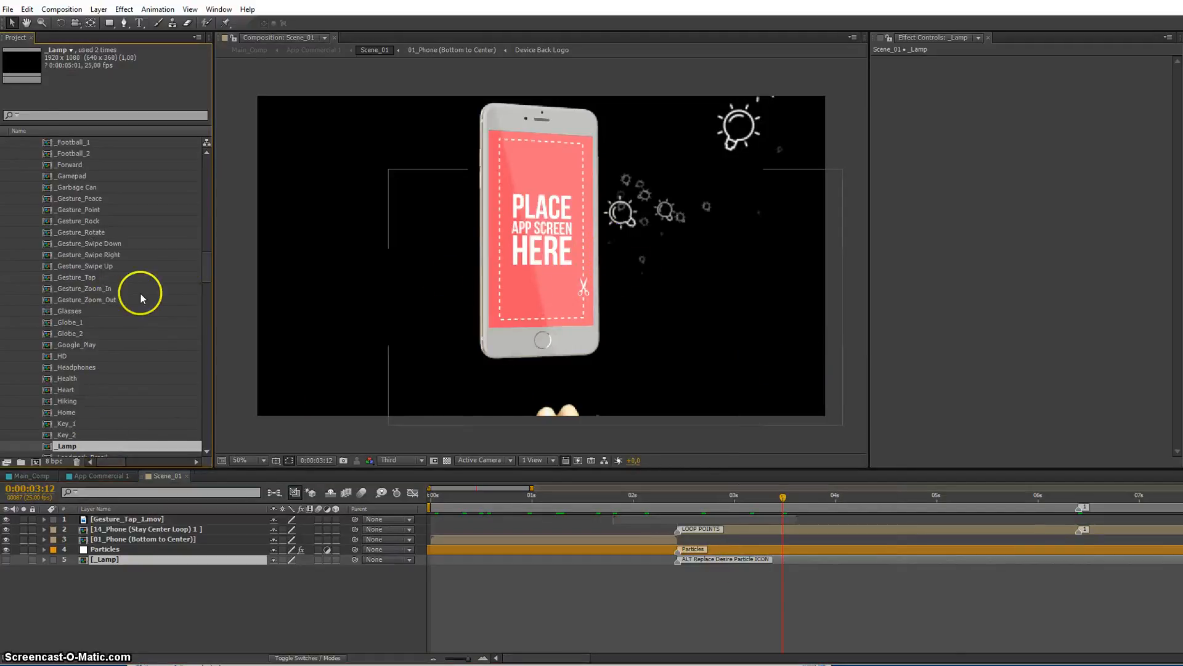
{"action": "scroll", "coordinate": [140, 290], "scroll_direction": "down", "scroll_amount": 1}
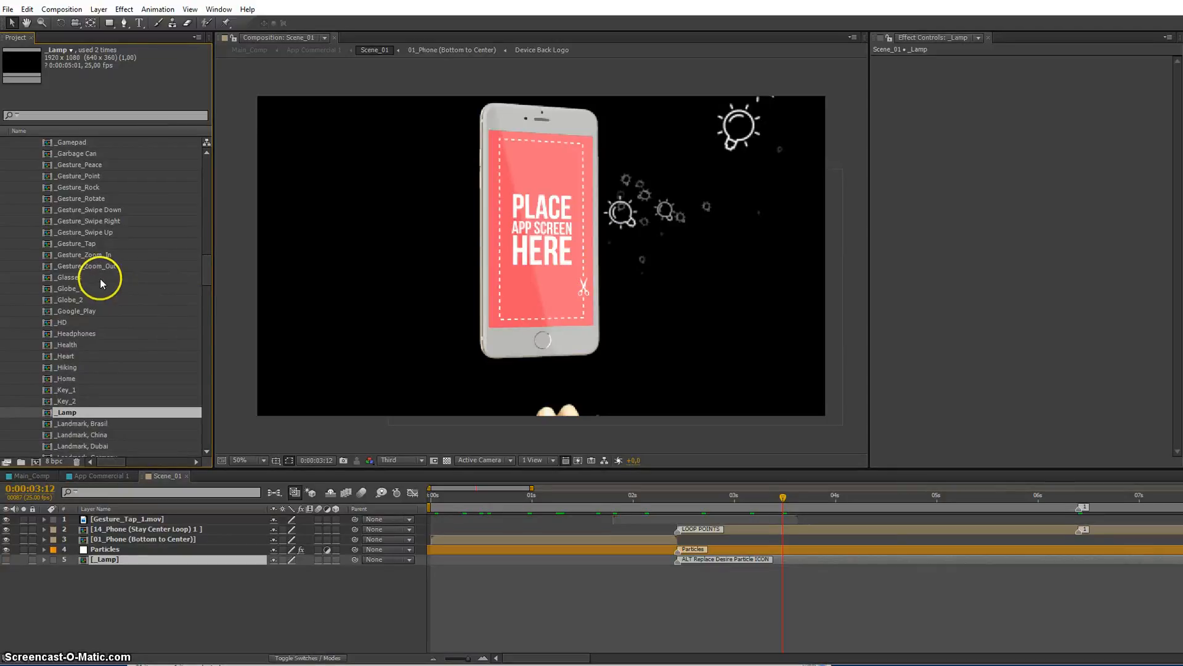
{"action": "scroll", "coordinate": [88, 276], "scroll_direction": "down", "scroll_amount": 2}
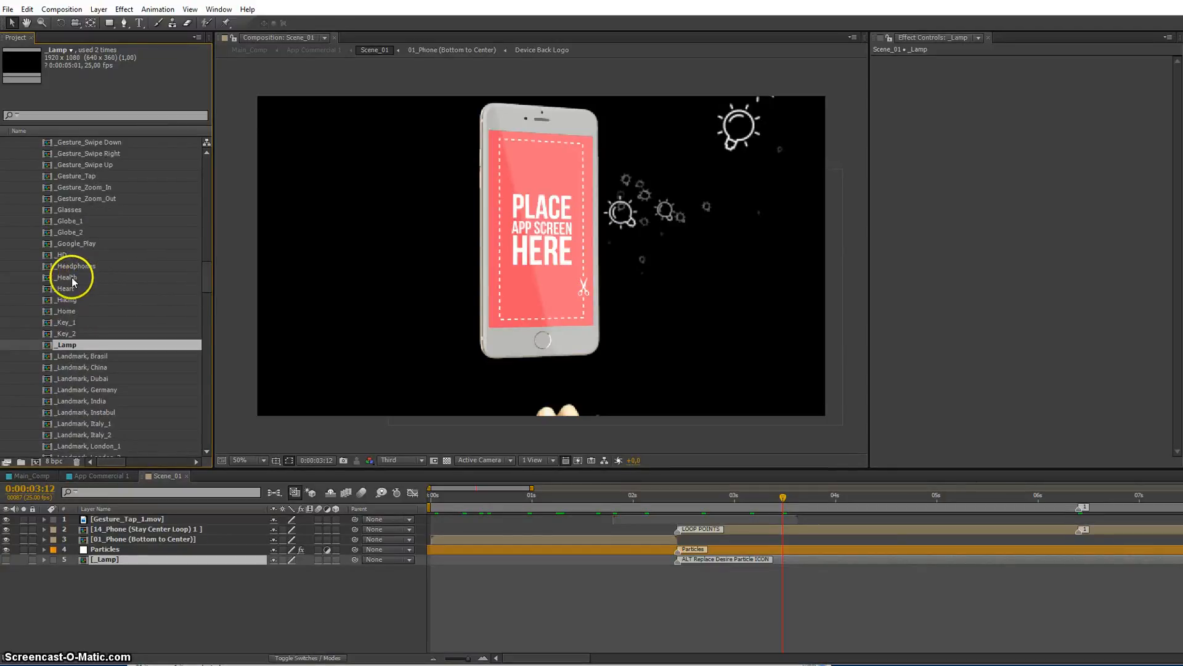
- Replace the _Lamp layer's source with the _Heart icon composition and preview the particles up to 0:00:04:20
{"action": "left_click", "coordinate": [72, 289]}
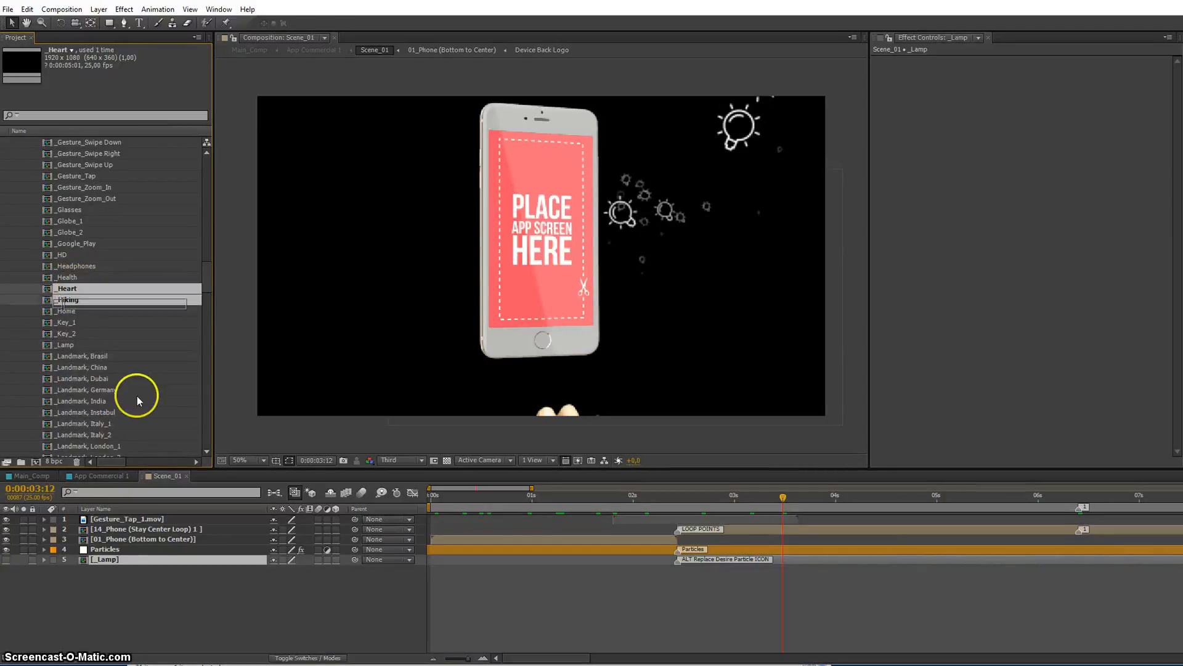
{"action": "key", "text": "ctrl+alt+slash"}
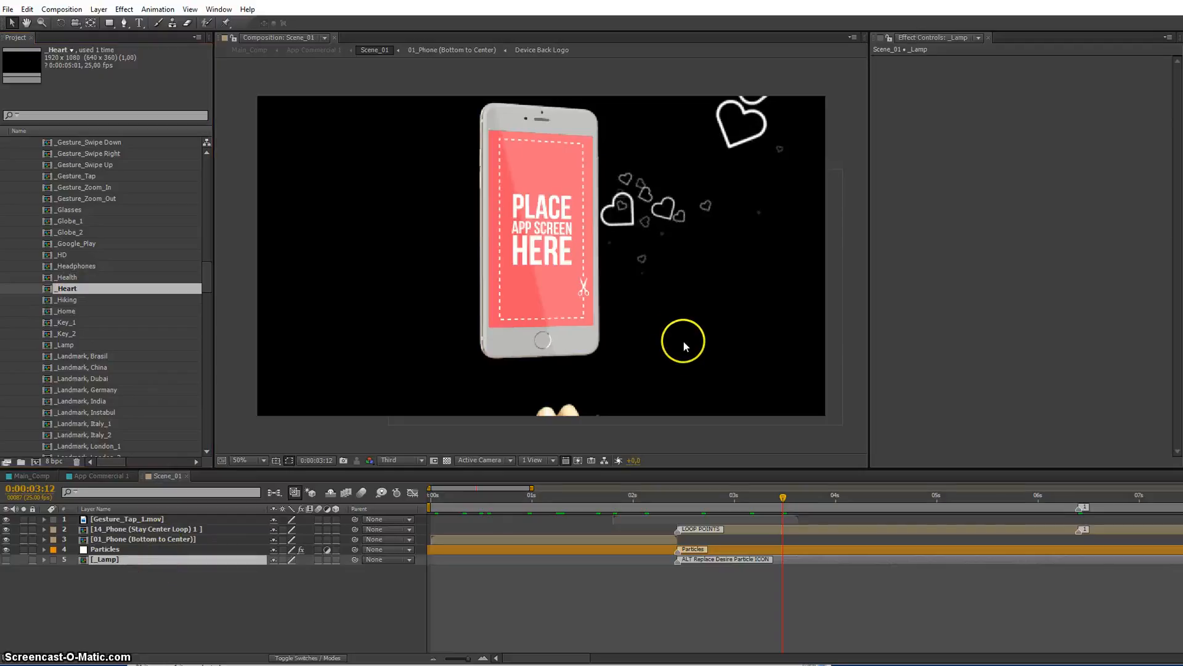
{"action": "left_click", "coordinate": [800, 496]}
{"action": "left_click", "coordinate": [834, 497]}
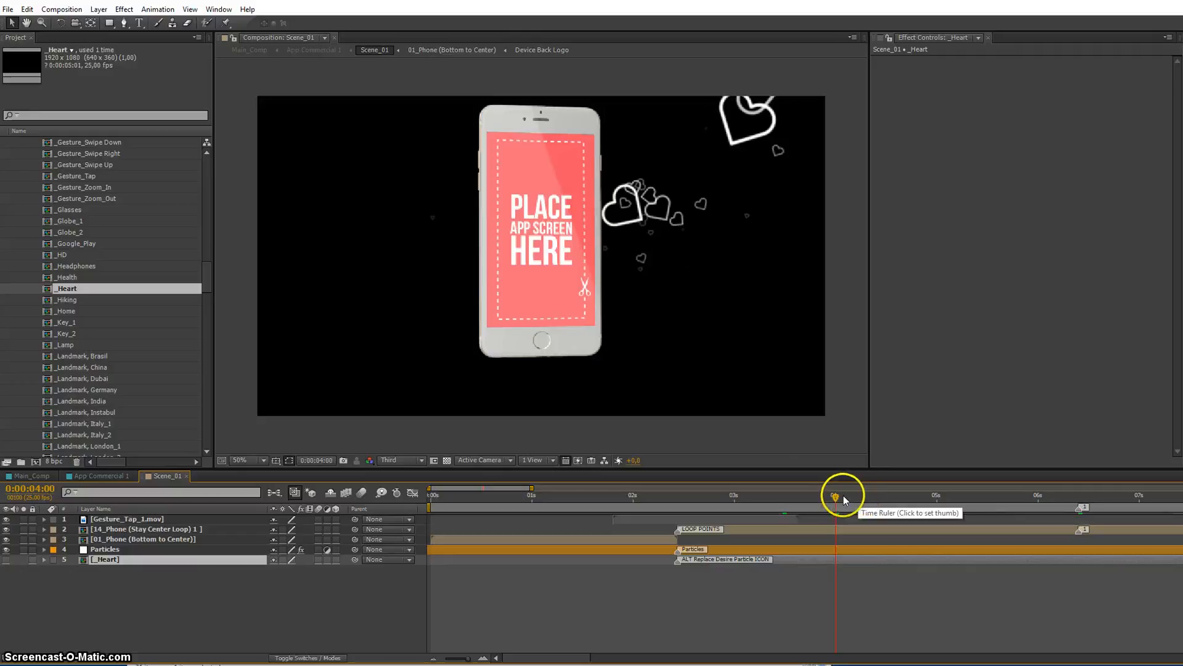
{"action": "left_click", "coordinate": [872, 496]}
{"action": "left_click", "coordinate": [886, 501]}
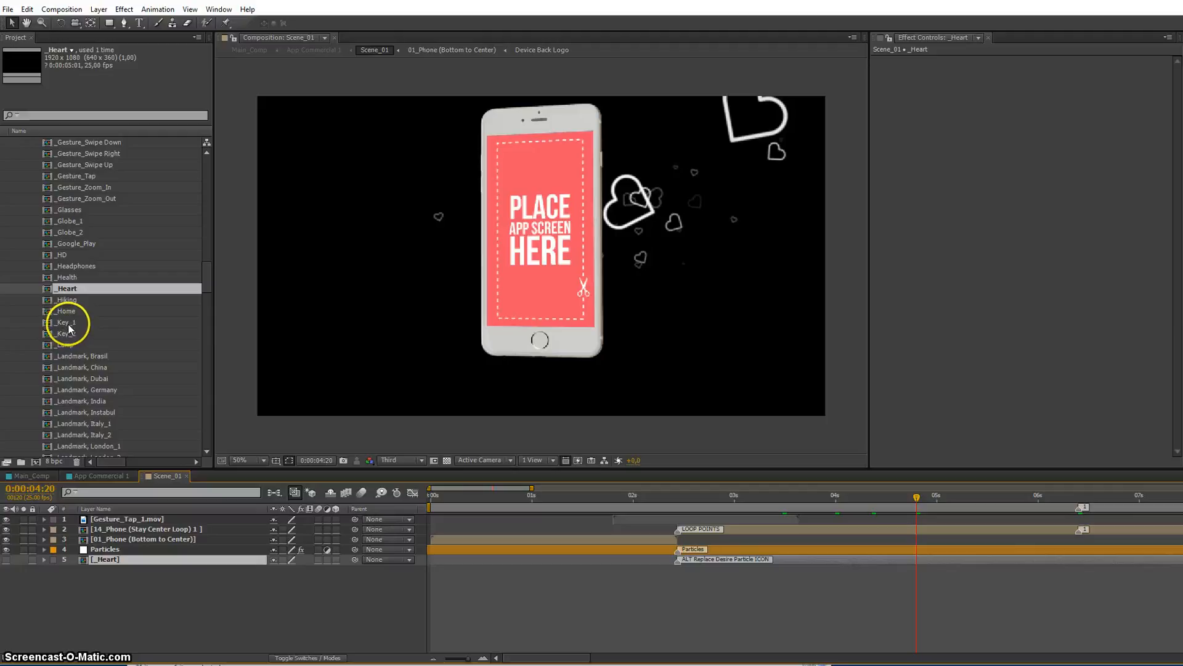
- Add the _Key_1 icon composition to Scene_01 as a separate layer and delete it
{"action": "left_click_drag", "start_coordinate": [72, 322], "coordinate": [627, 257]}
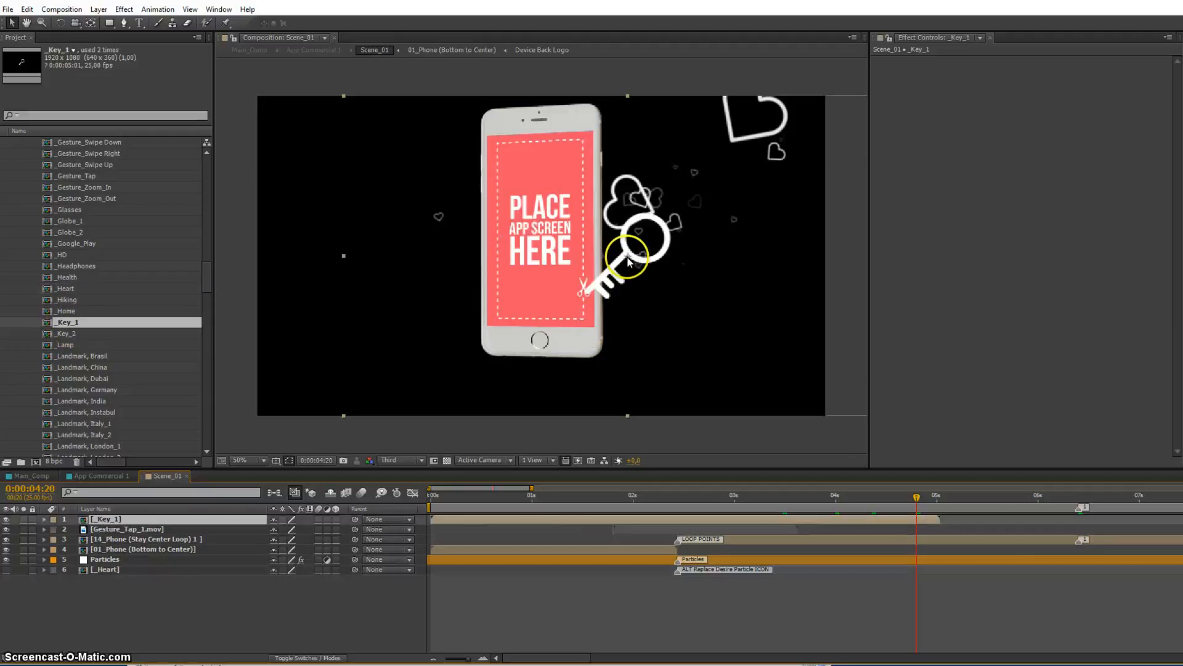
{"action": "key", "text": "Delete"}
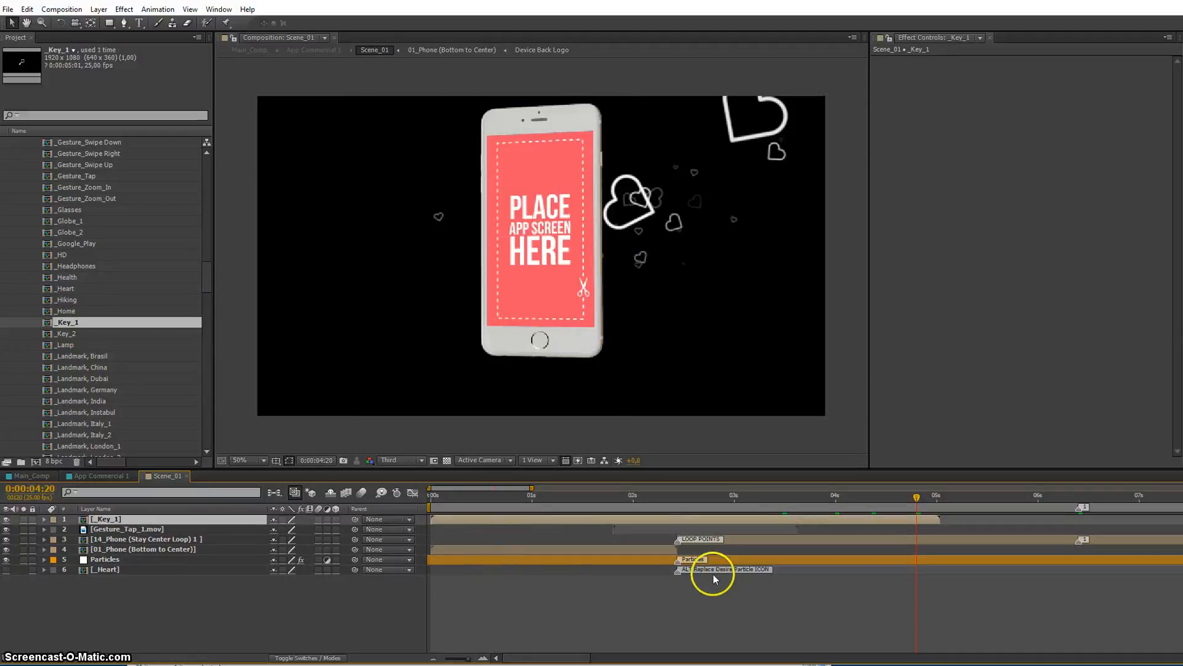
- Try replacing the _Heart layer with _Key_1, and undo the icon replacements back to the _Lamp layer
{"action": "left_click", "coordinate": [715, 571]}
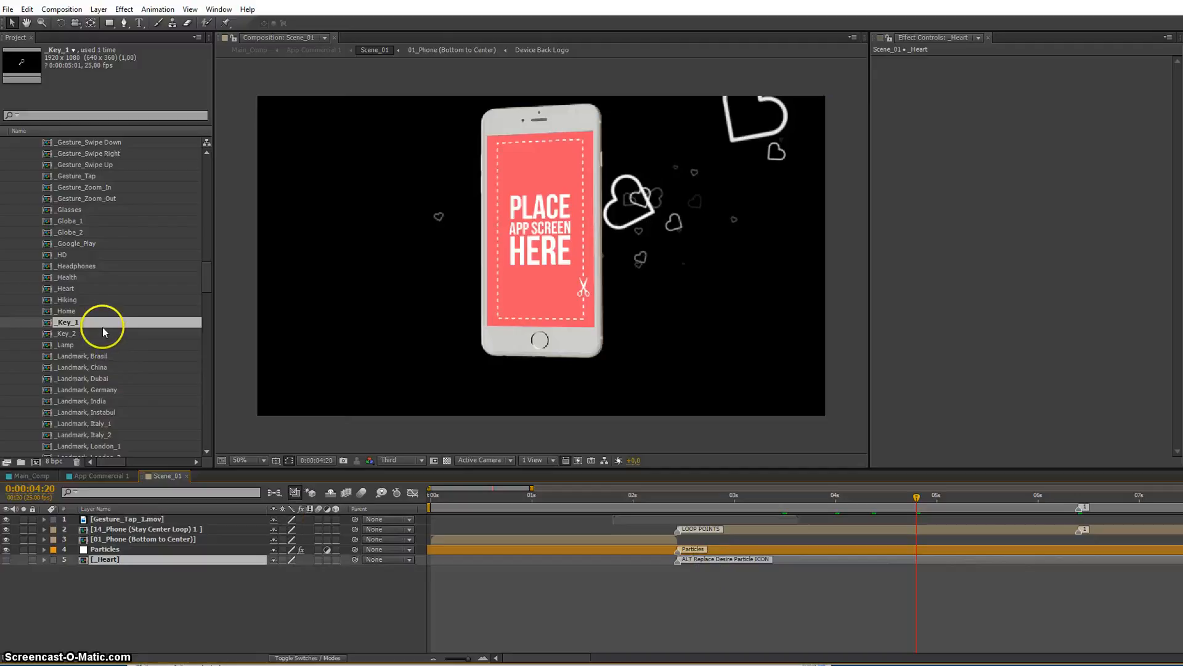
{"action": "left_click_drag", "start_coordinate": [103, 327], "coordinate": [556, 270]}
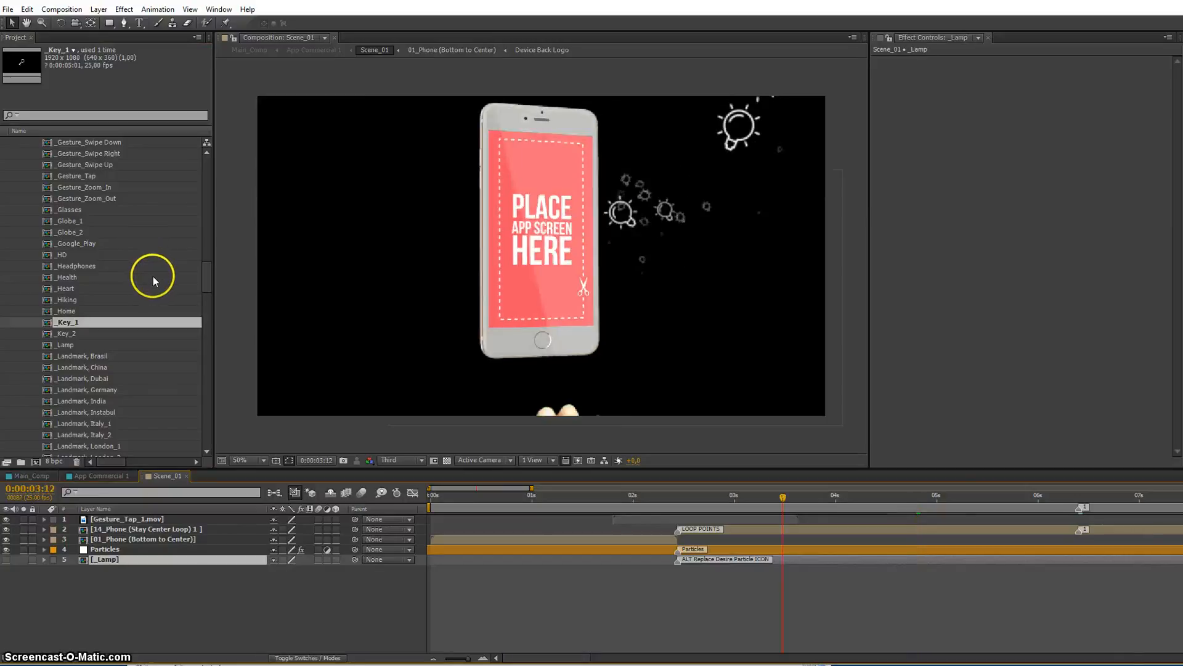
{"action": "key", "text": "z"}
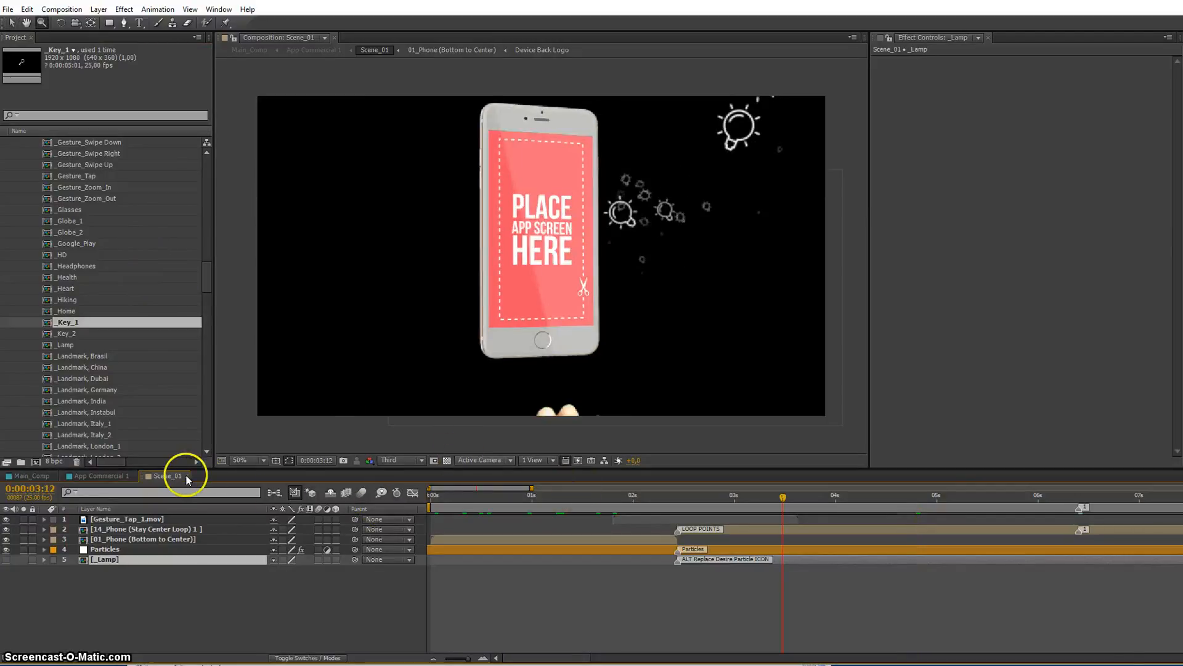
- Go to 0:00:02:18 in Scene_01 and reveal the source footage of the Gesture_Tap_1.mov layer in the project
{"action": "left_click", "coordinate": [706, 506]}
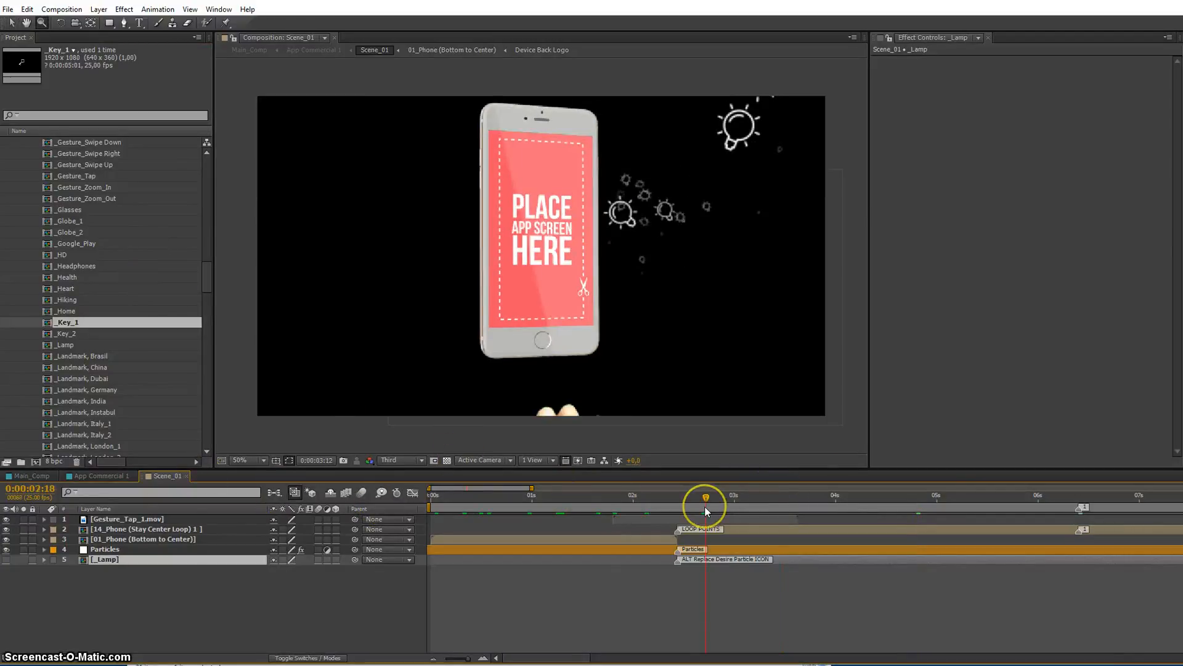
{"action": "left_click", "coordinate": [660, 518]}
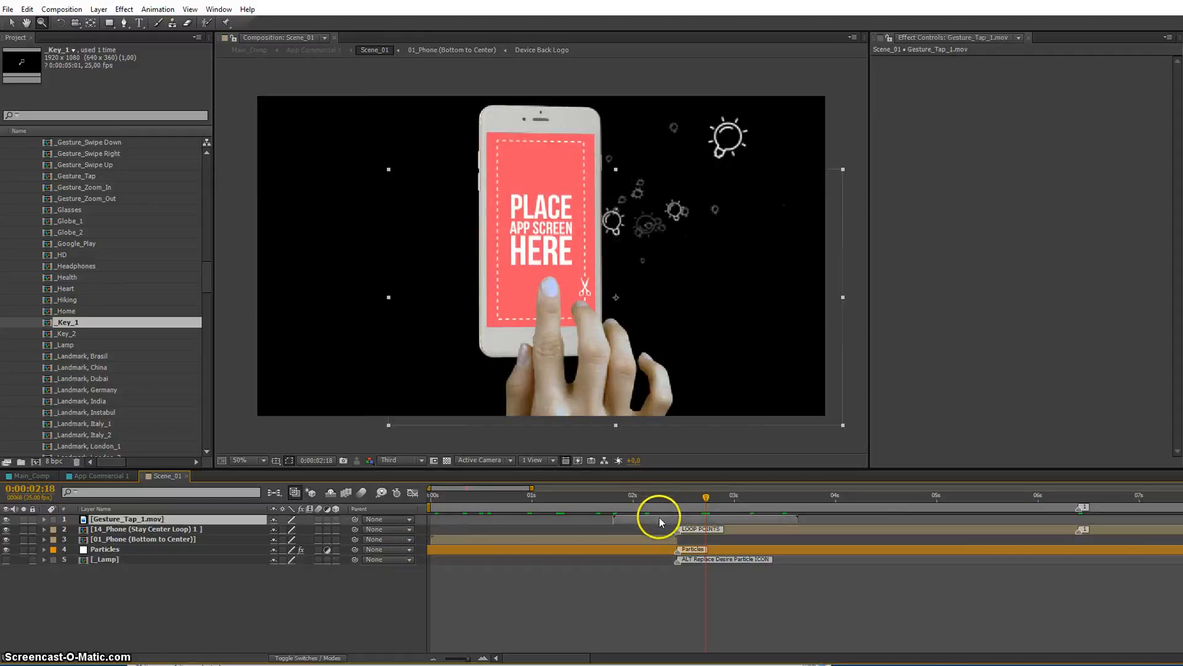
{"action": "right_click", "coordinate": [156, 519]}
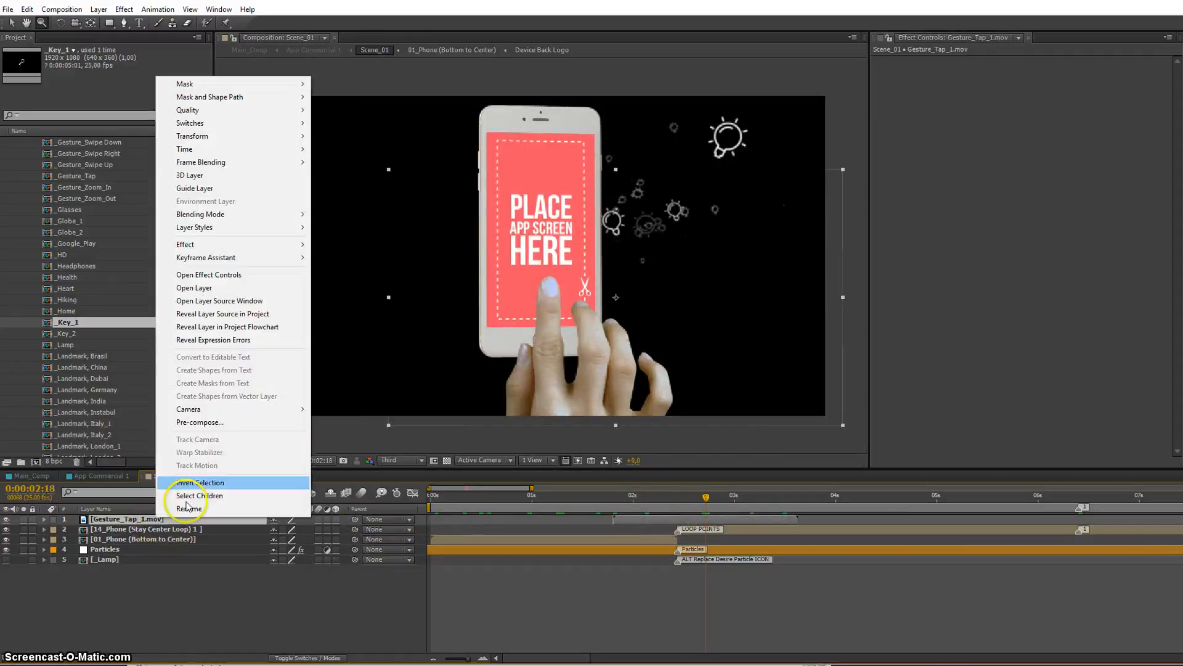
{"action": "left_click", "coordinate": [246, 316]}
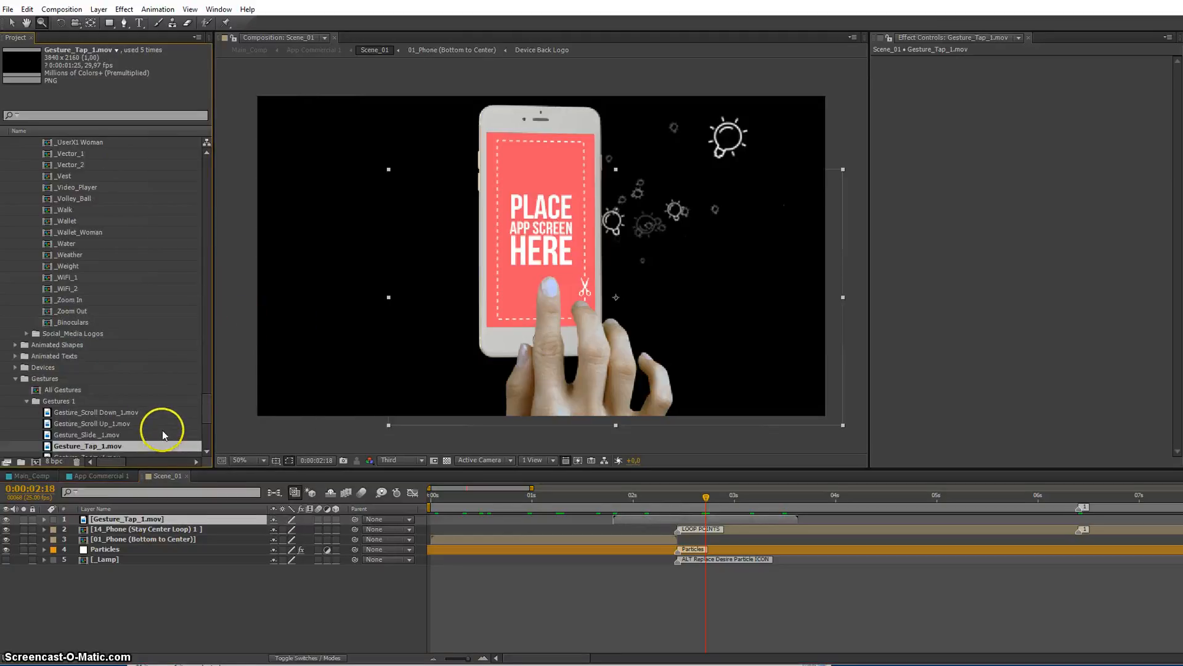
- Browse the hand gesture clips available in the Gestures 1 and Gestures 2 folders
{"action": "left_click", "coordinate": [88, 356]}
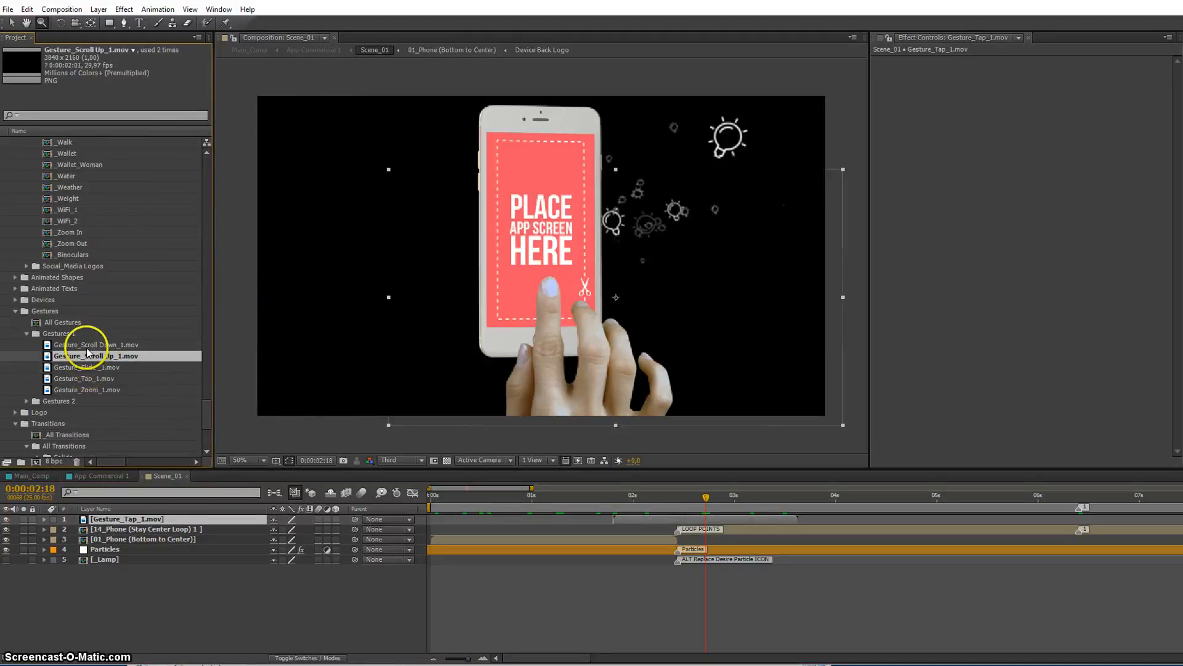
{"action": "left_click", "coordinate": [87, 345]}
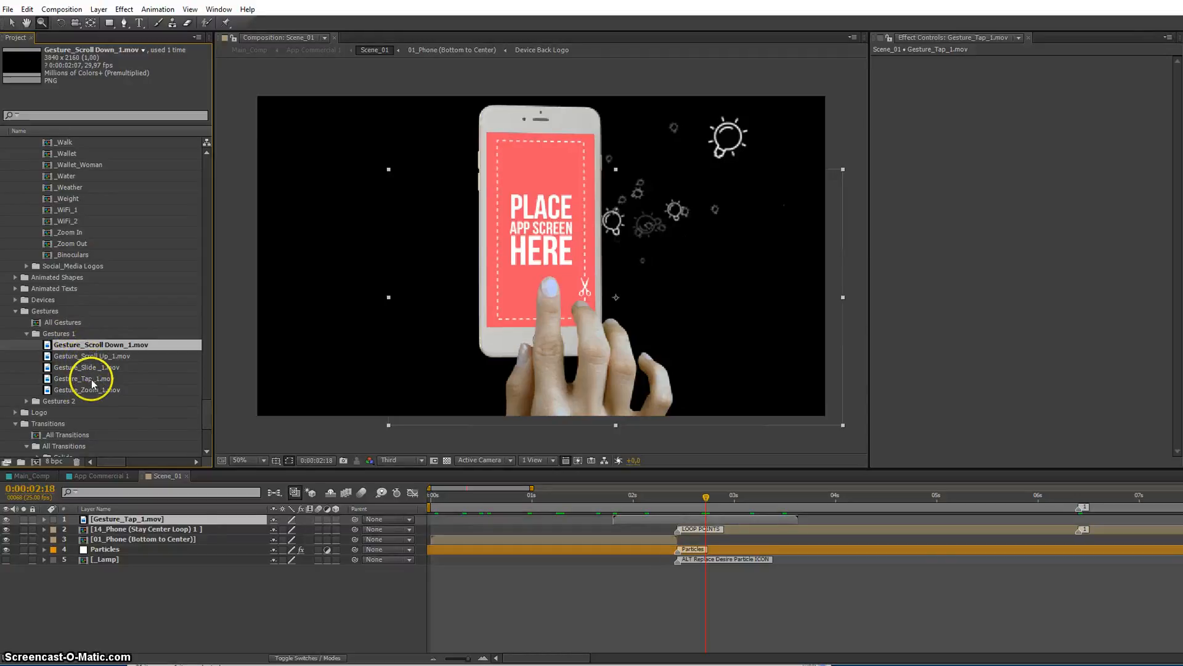
{"action": "left_click", "coordinate": [87, 389]}
{"action": "left_click", "coordinate": [27, 401]}
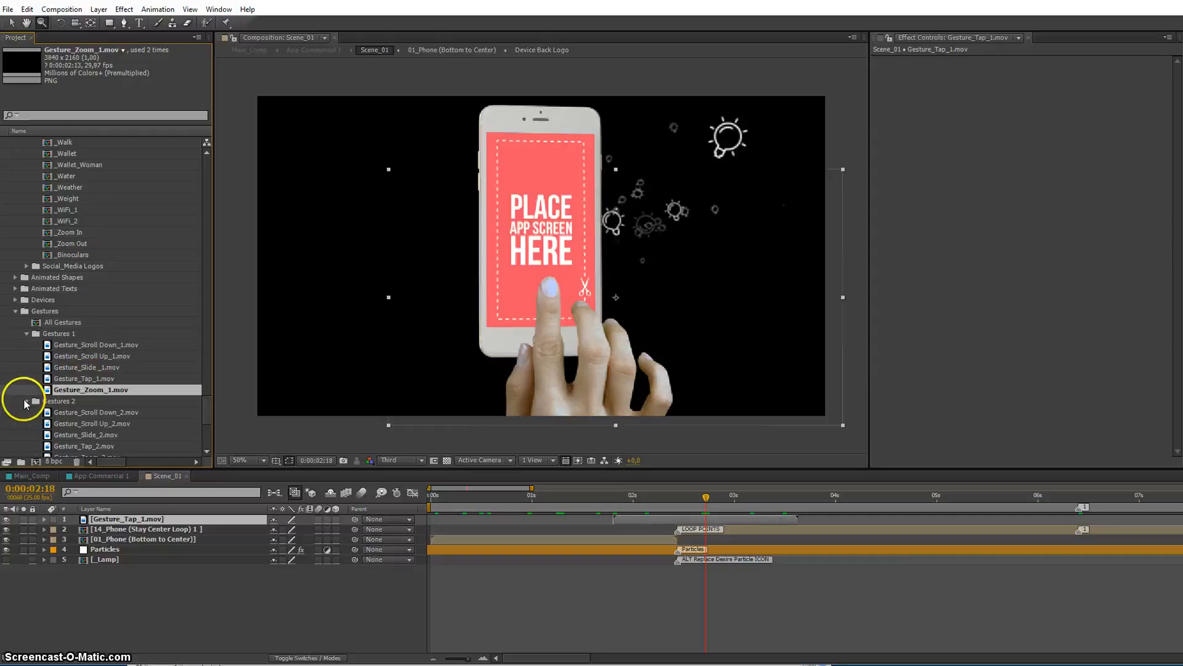
{"action": "left_click", "coordinate": [65, 401]}
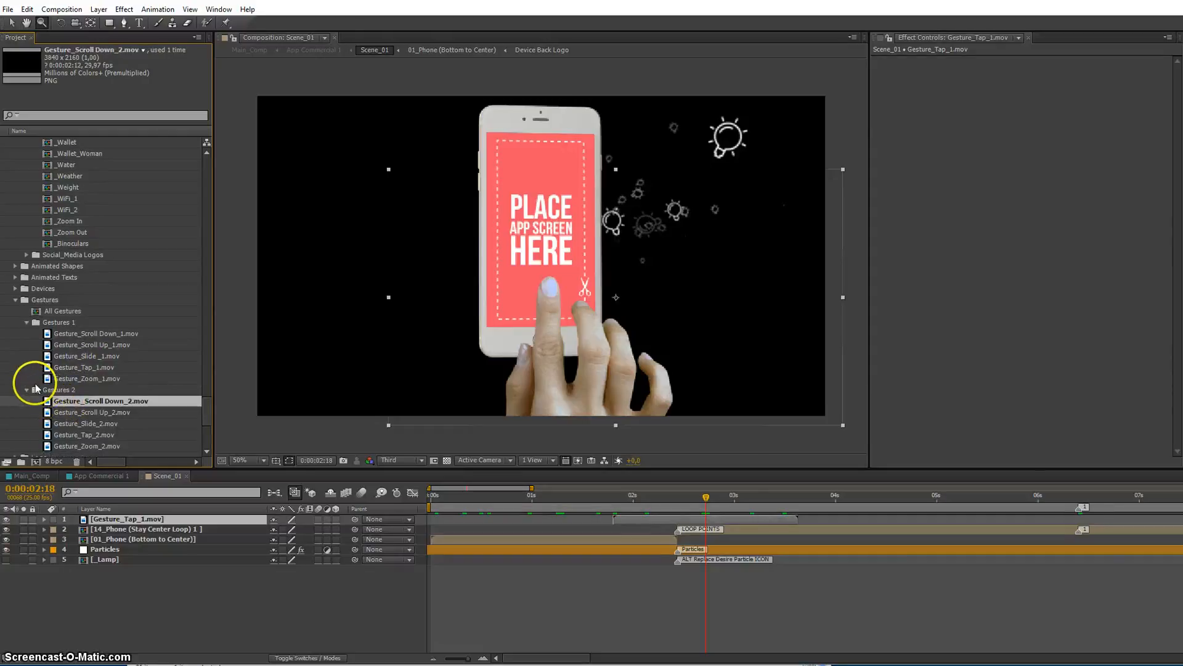
- Collapse the Gestures 1, Gestures 2, Gestures and Transitions folders in the project
{"action": "left_click", "coordinate": [27, 389]}
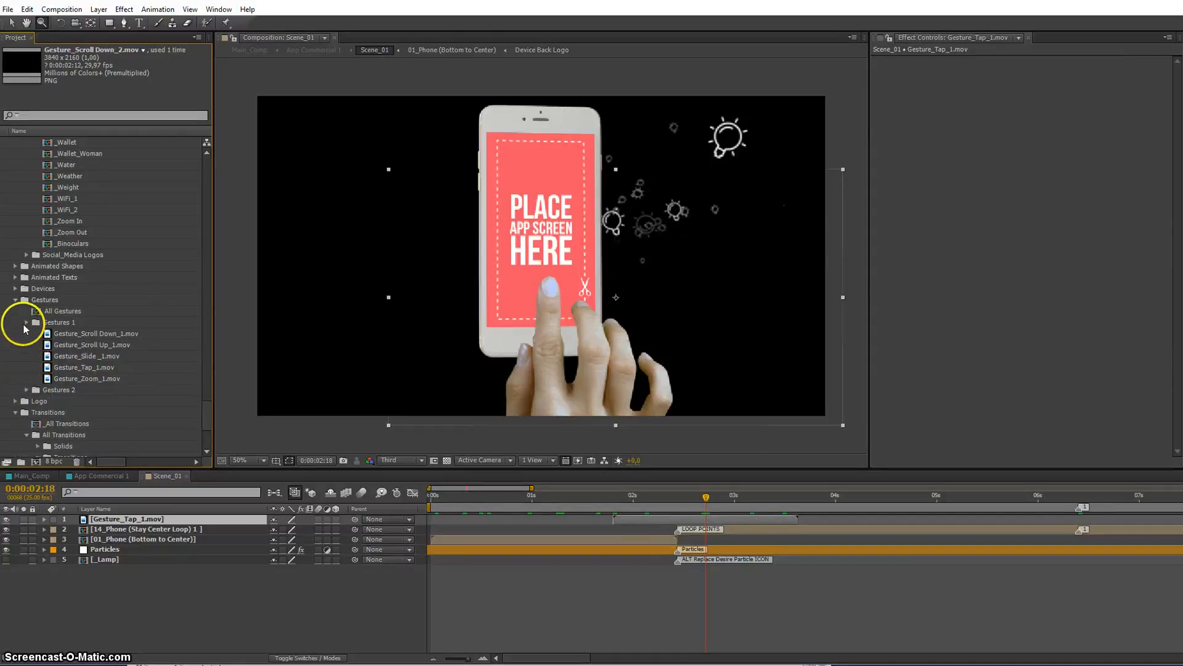
{"action": "left_click", "coordinate": [25, 323]}
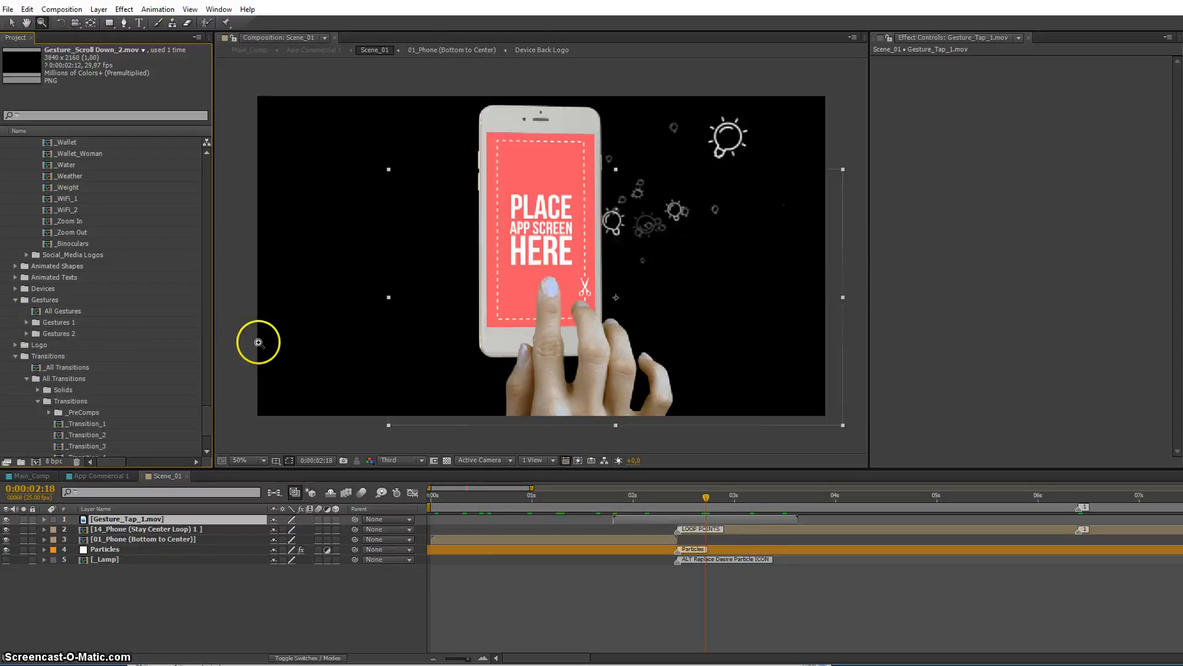
{"action": "left_click", "coordinate": [16, 300]}
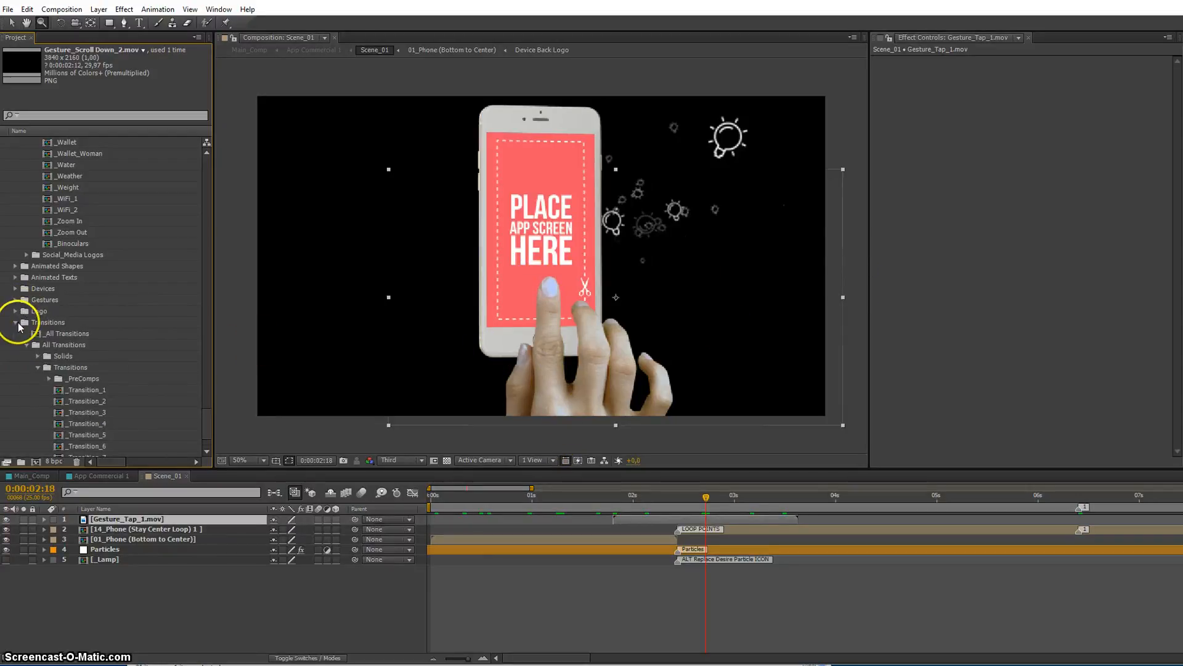
{"action": "left_click", "coordinate": [17, 323]}
{"action": "scroll", "coordinate": [40, 216], "scroll_direction": "up", "scroll_amount": 5}
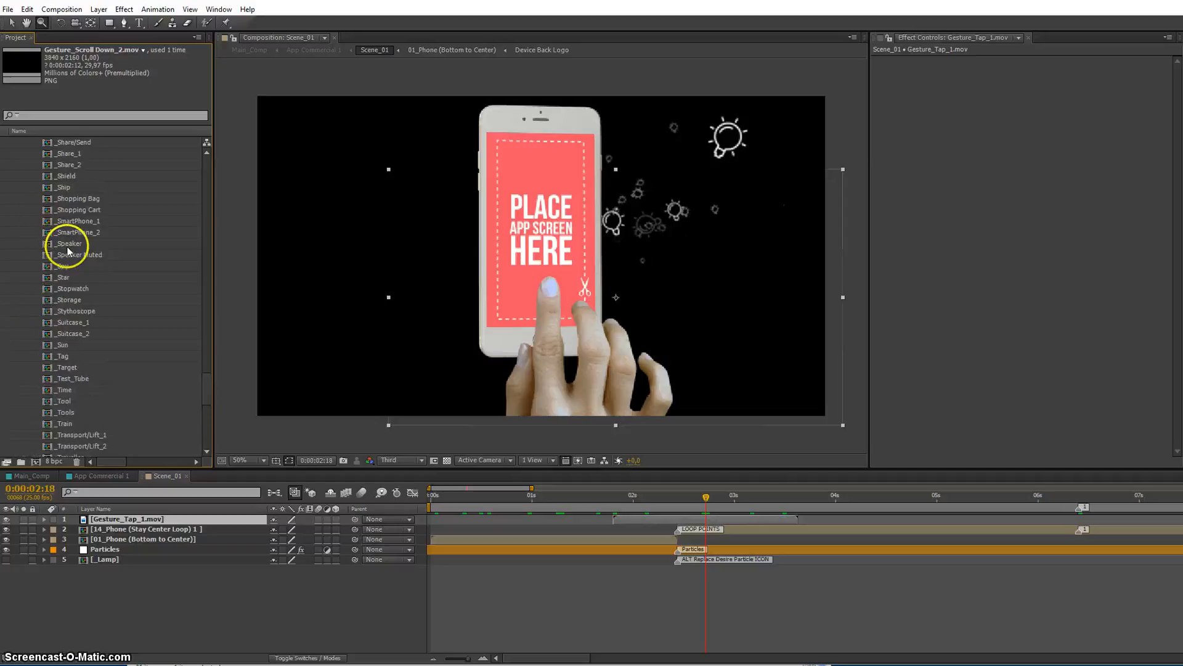
{"action": "scroll", "coordinate": [68, 251], "scroll_direction": "up", "scroll_amount": 4}
{"action": "left_click", "coordinate": [68, 253]}
{"action": "key", "text": "ctrl+k"}
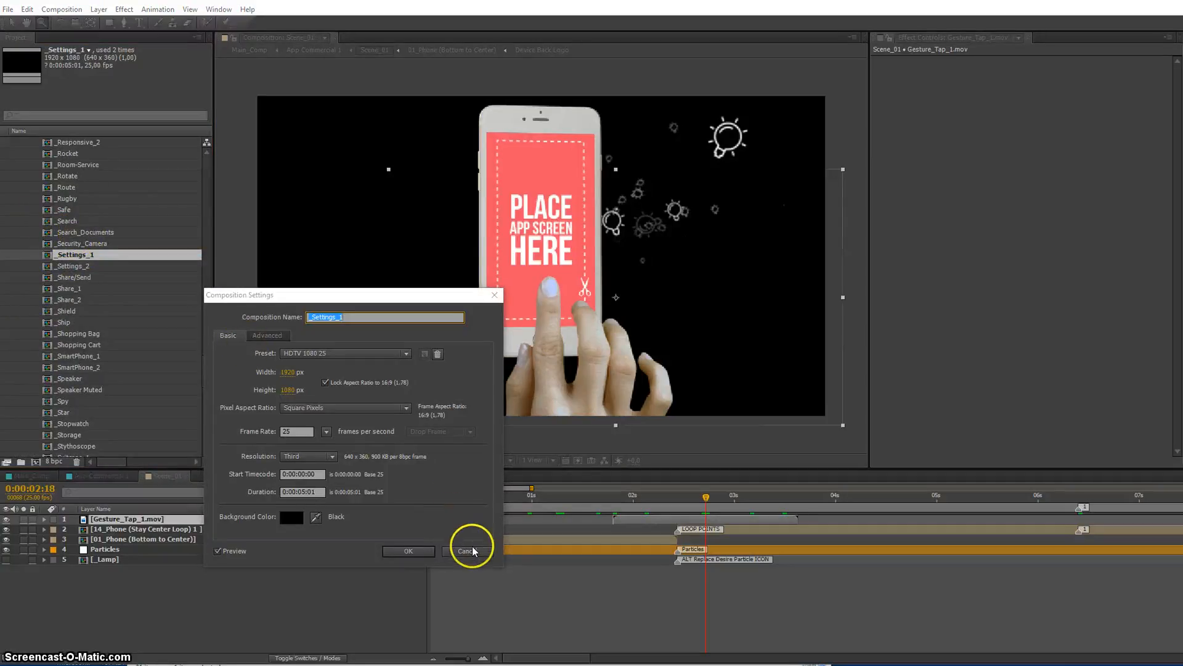
{"action": "left_click", "coordinate": [469, 551]}
- Collapse the Animated Icons subfolder and its parent Animated Icons folder under 04 Elements
{"action": "scroll", "coordinate": [95, 228], "scroll_direction": "up", "scroll_amount": 15}
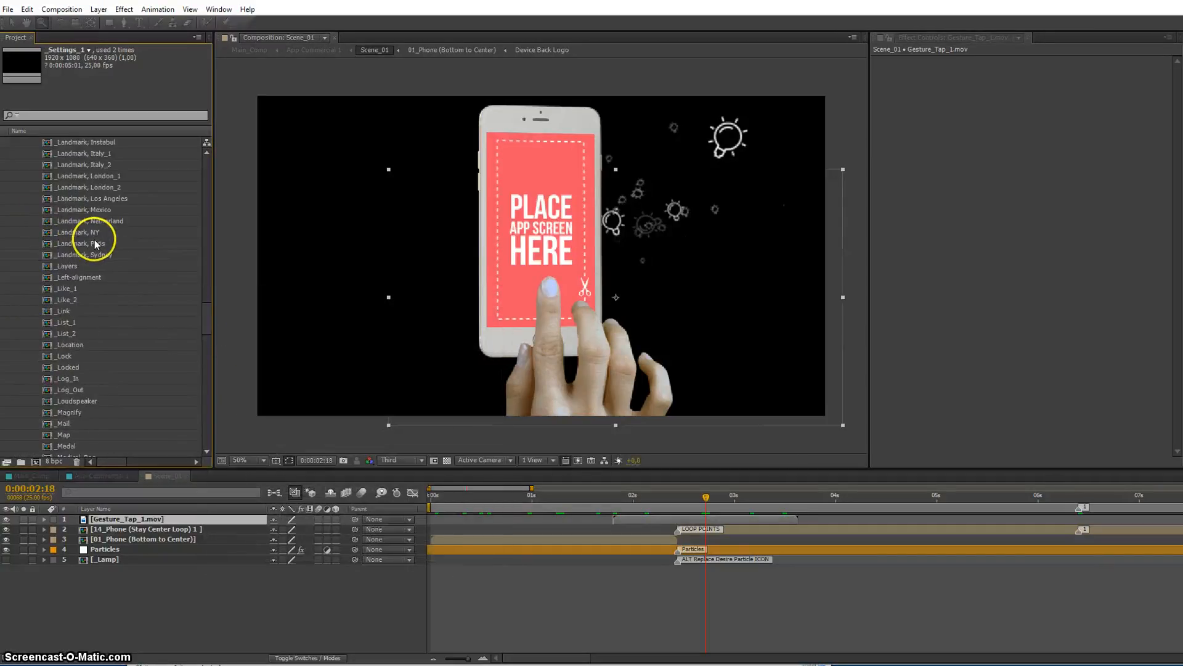
{"action": "scroll", "coordinate": [95, 243], "scroll_direction": "up", "scroll_amount": 20}
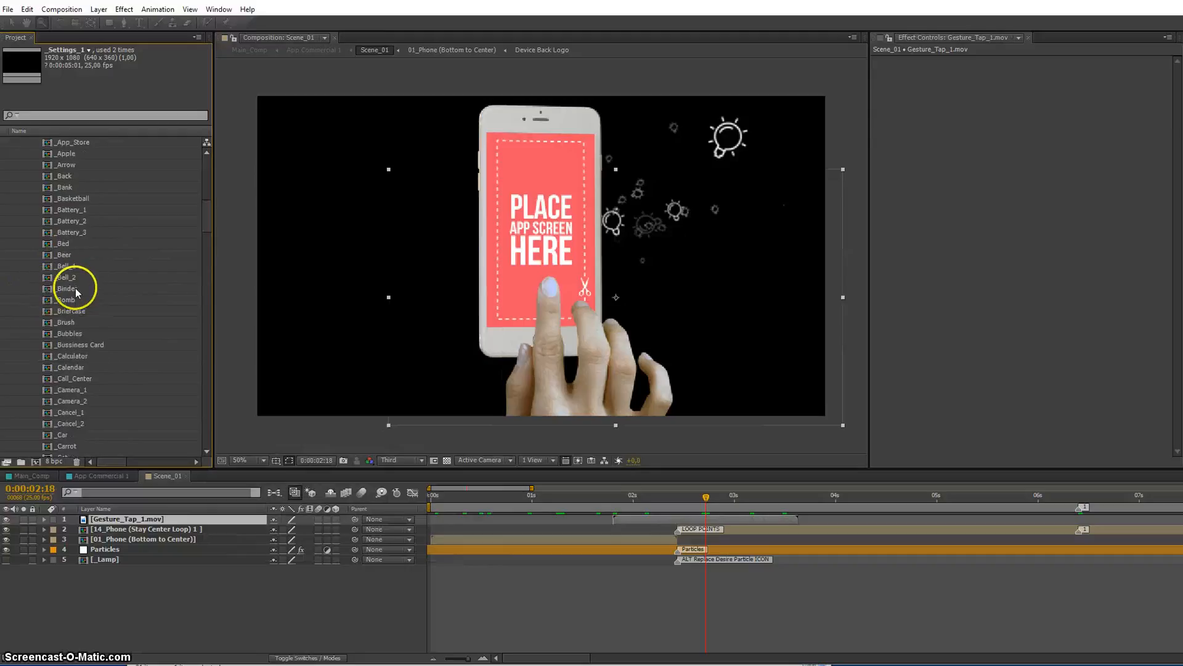
{"action": "scroll", "coordinate": [76, 292], "scroll_direction": "up", "scroll_amount": 7}
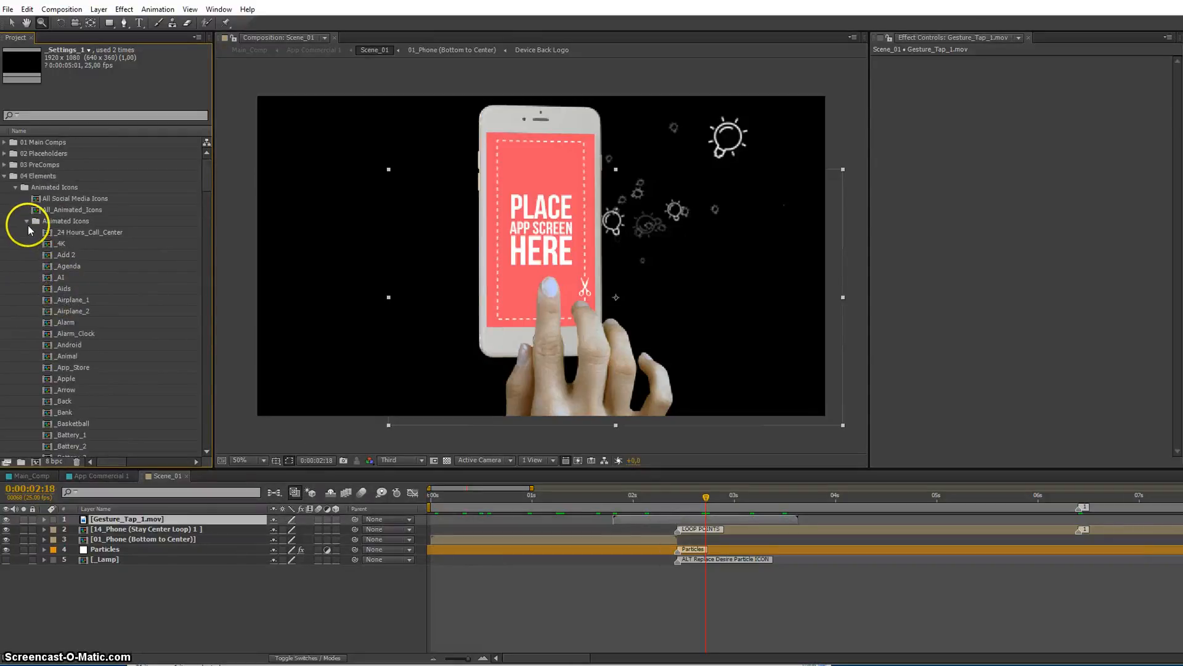
{"action": "left_click", "coordinate": [26, 221]}
{"action": "left_click", "coordinate": [15, 187]}
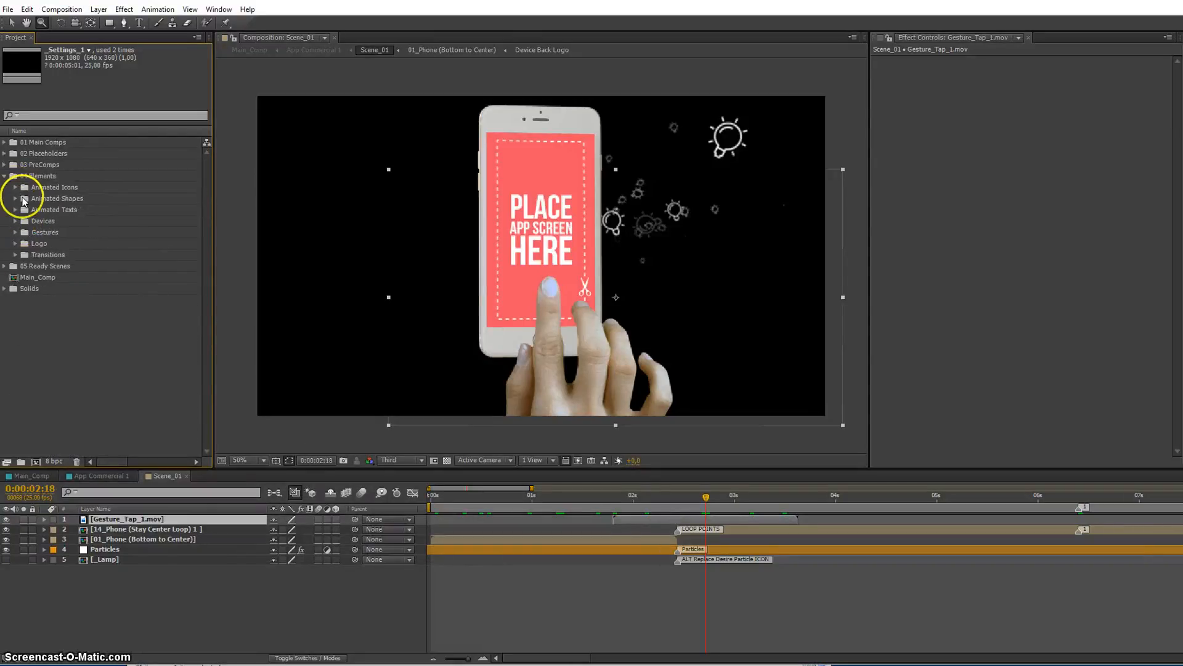
- Inspect the effect of the Particles layer in Scene_01 and reveal the _Lamp layer's source composition in the project
{"action": "left_click", "coordinate": [697, 553]}
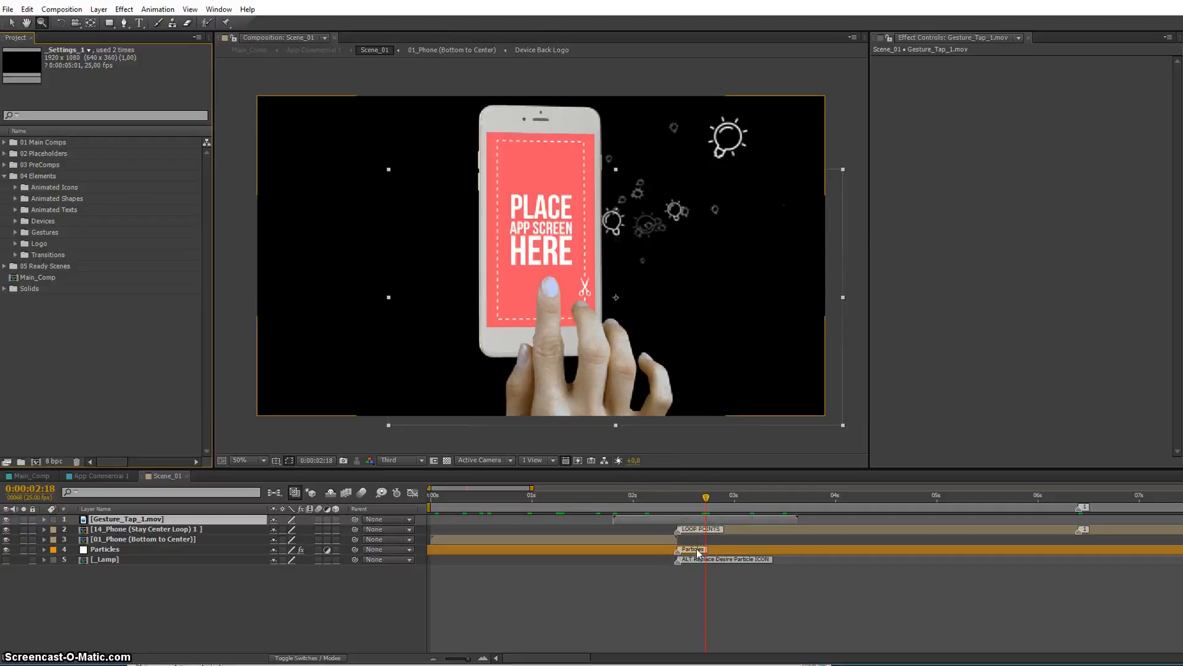
{"action": "left_click", "coordinate": [695, 553]}
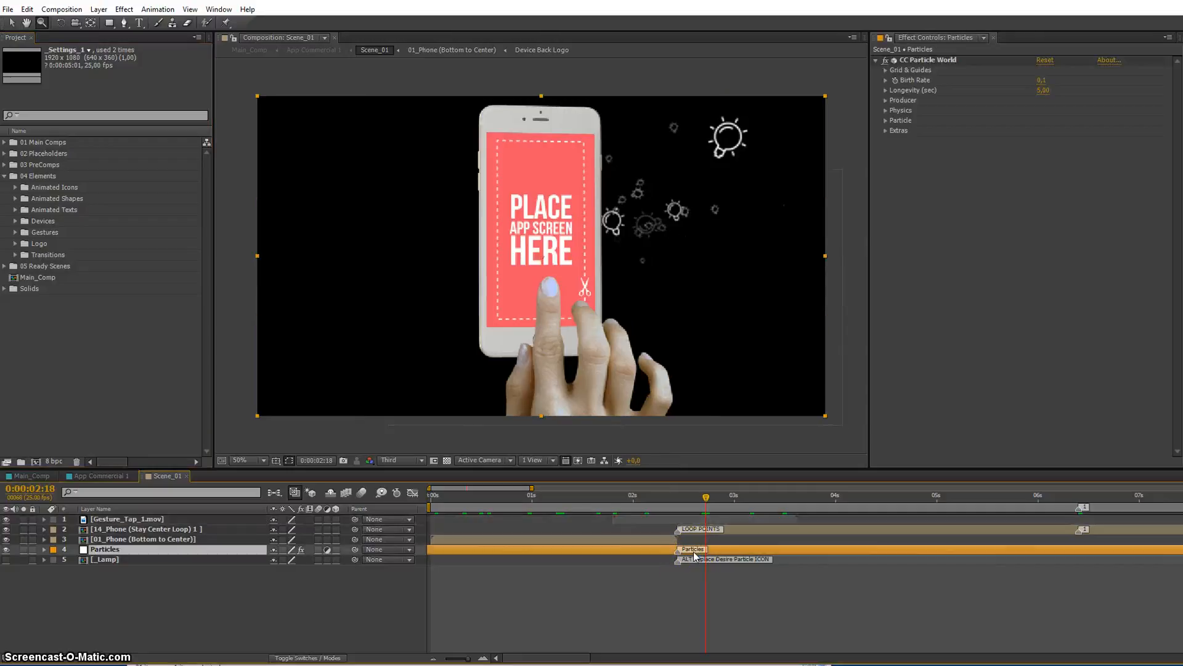
{"action": "right_click", "coordinate": [731, 559]}
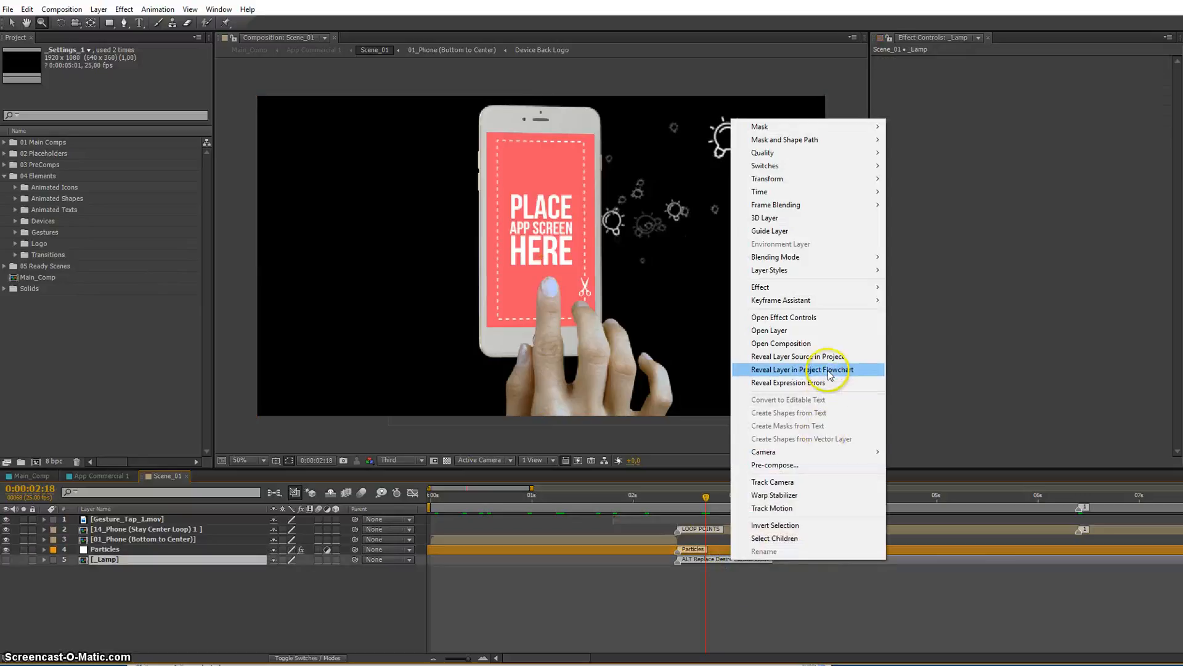
{"action": "left_click", "coordinate": [802, 356]}
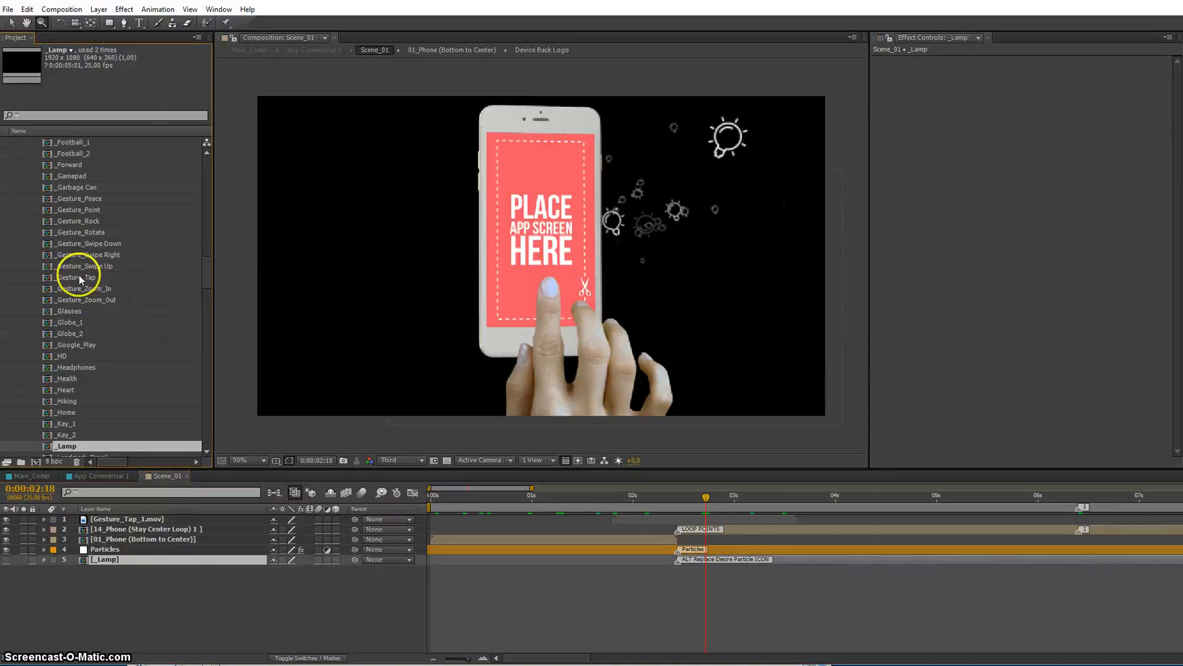
- Try the _Film icon composition as a separate layer beside the phone in Scene_01, and delete it
{"action": "left_click", "coordinate": [79, 277]}
{"action": "scroll", "coordinate": [78, 204], "scroll_direction": "up", "scroll_amount": 4}
{"action": "left_click_drag", "start_coordinate": [68, 197], "coordinate": [327, 247]}
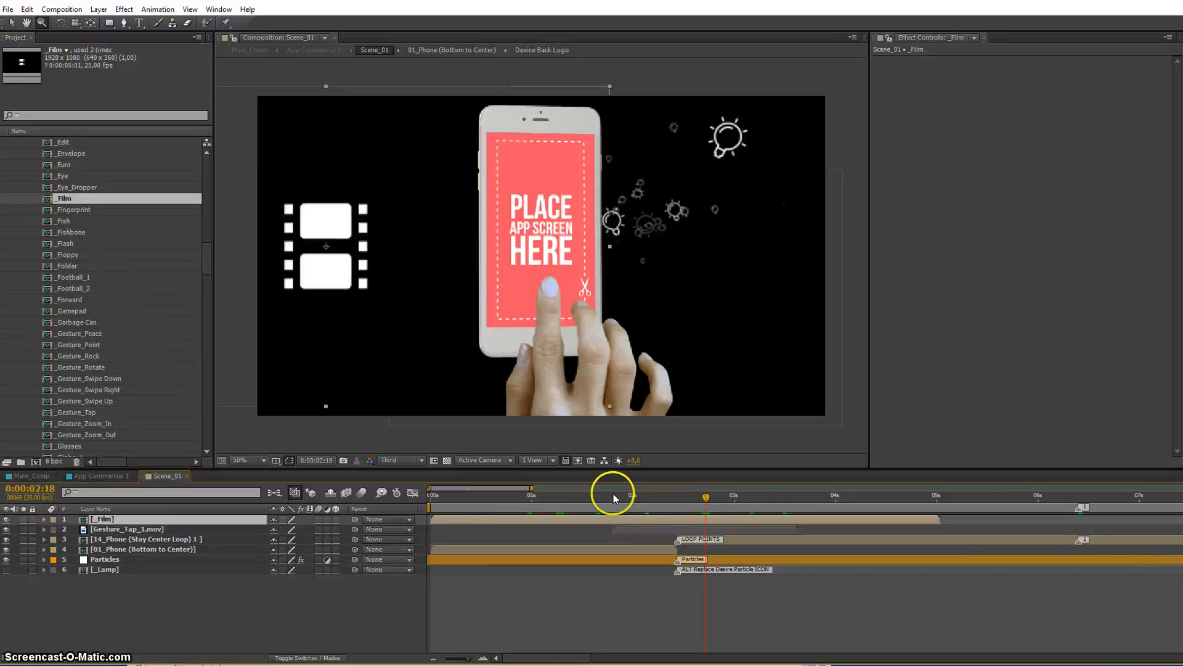
{"action": "left_click_drag", "start_coordinate": [438, 500], "coordinate": [489, 524]}
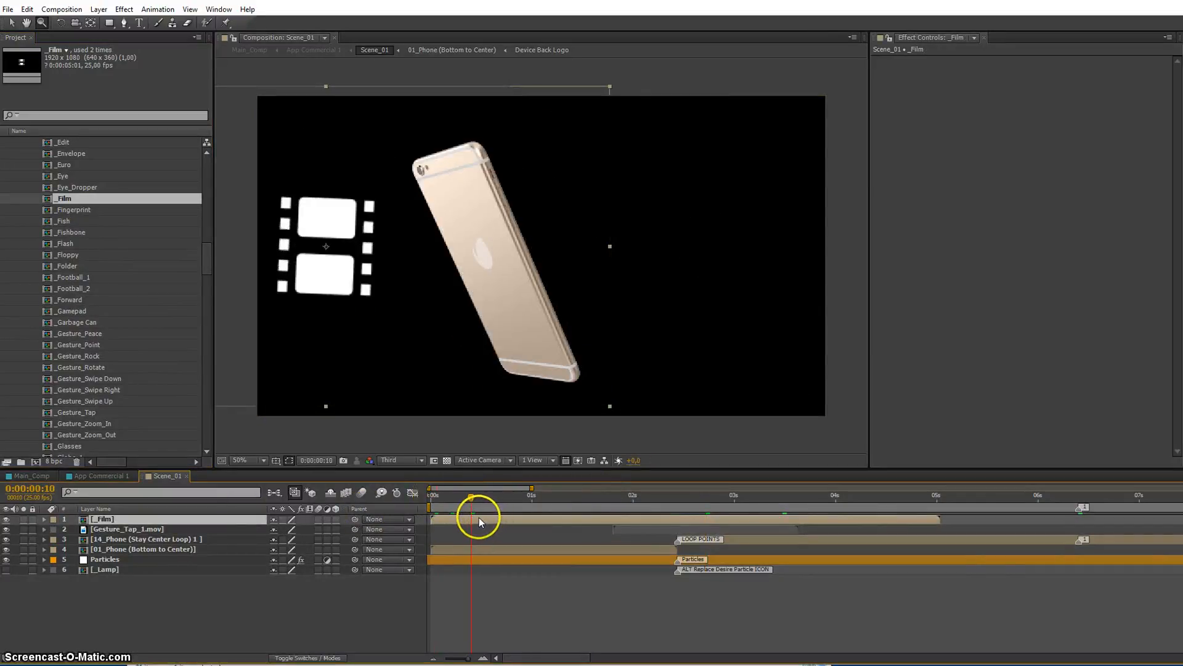
{"action": "key", "text": "Delete"}
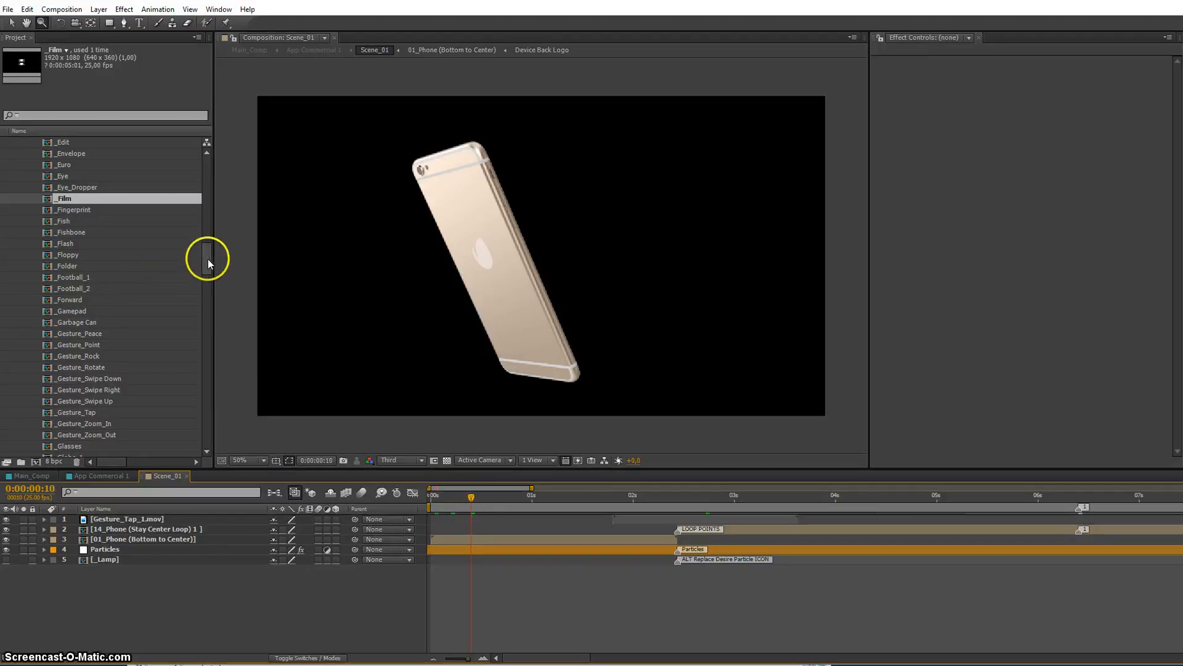
- Collapse the Animated Icons subfolder and the 04 Elements folder in the project
{"action": "left_click_drag", "start_coordinate": [208, 259], "coordinate": [208, 180]}
{"action": "left_click", "coordinate": [26, 164]}
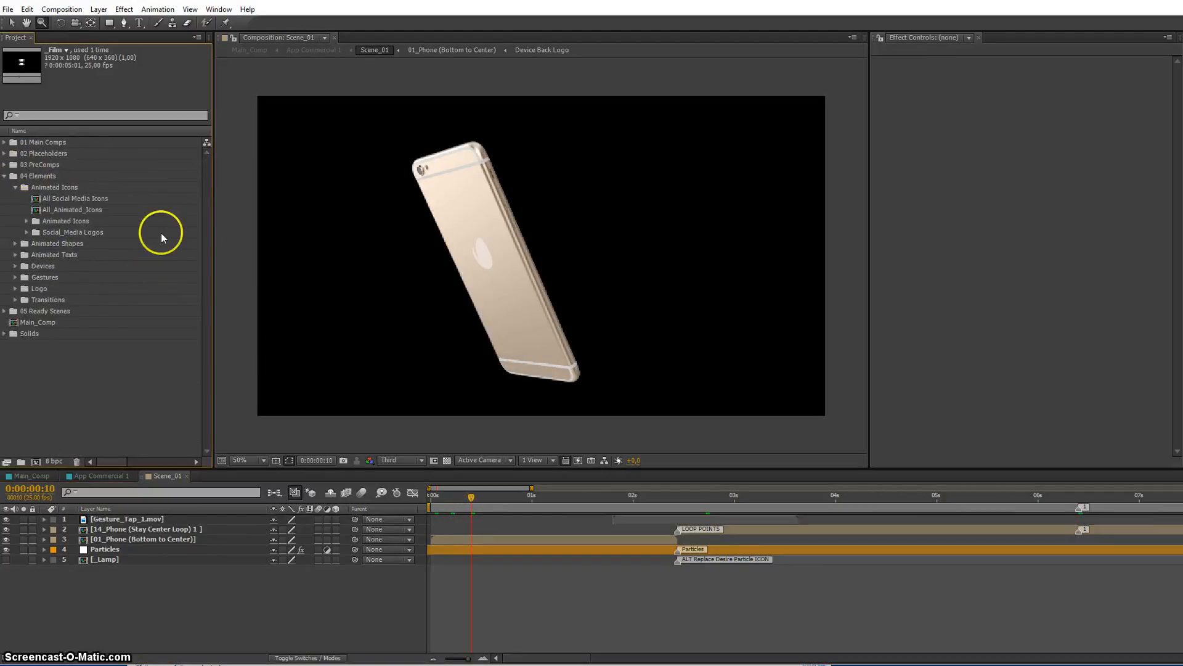
{"action": "left_click", "coordinate": [4, 176]}
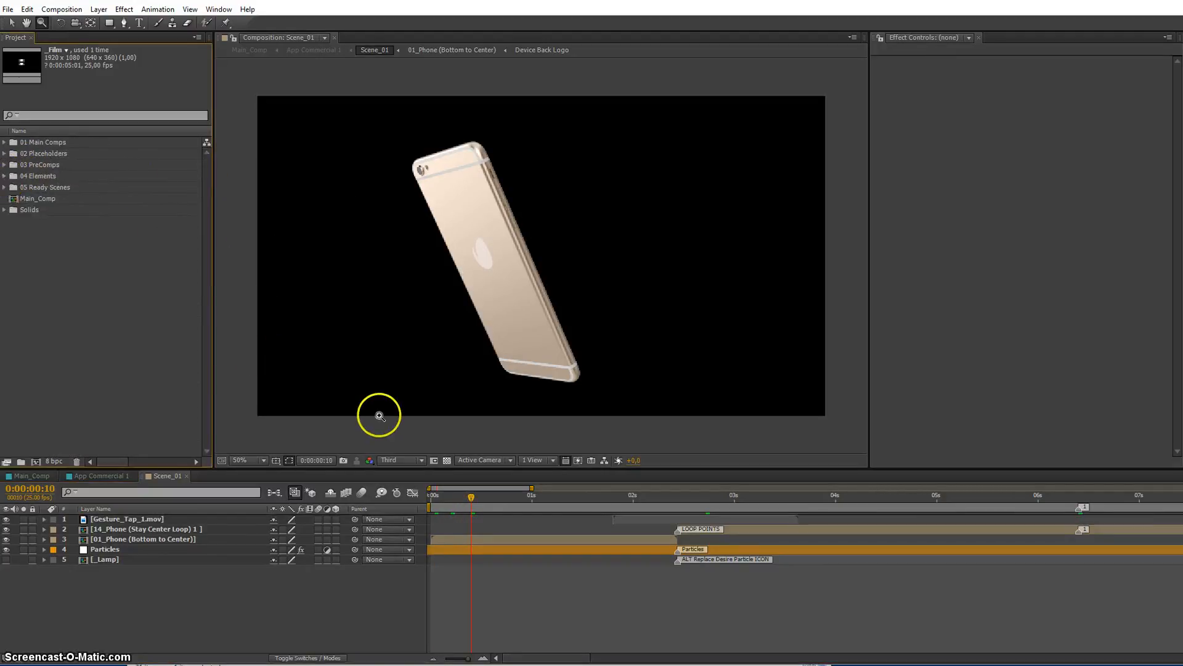
- Close Scene_01, open Scene_02 at 0:00:13:04 of App Commercial 1, and select its _Settings_2 particle icon layer
{"action": "left_click", "coordinate": [187, 476]}
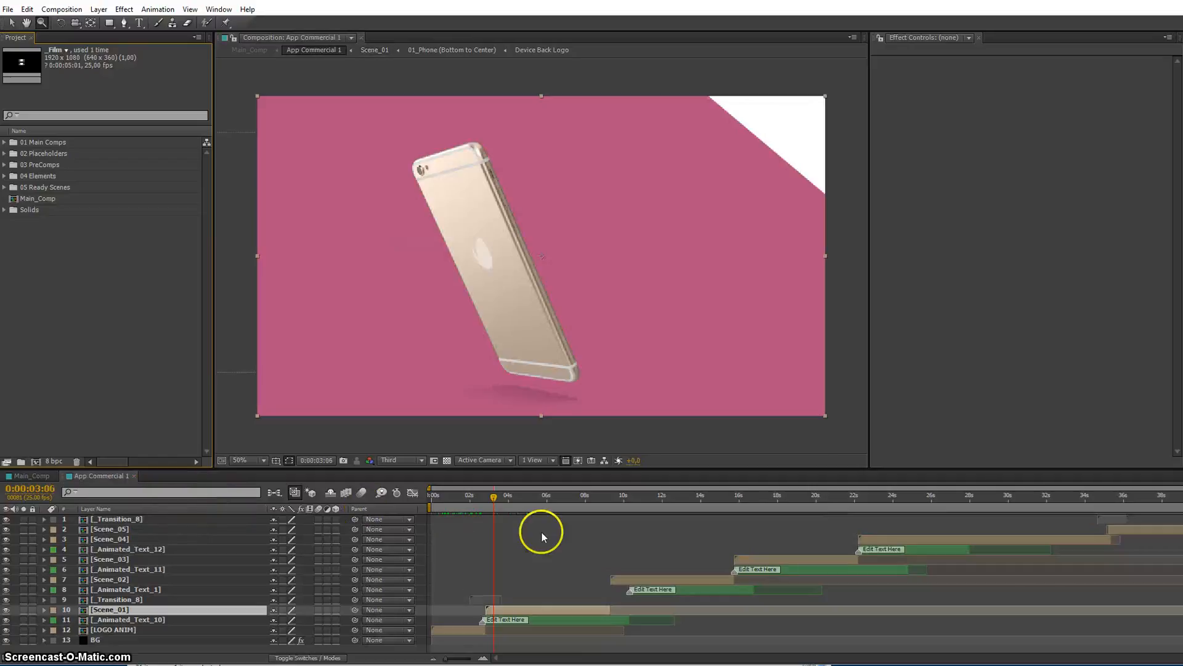
{"action": "left_click", "coordinate": [685, 495]}
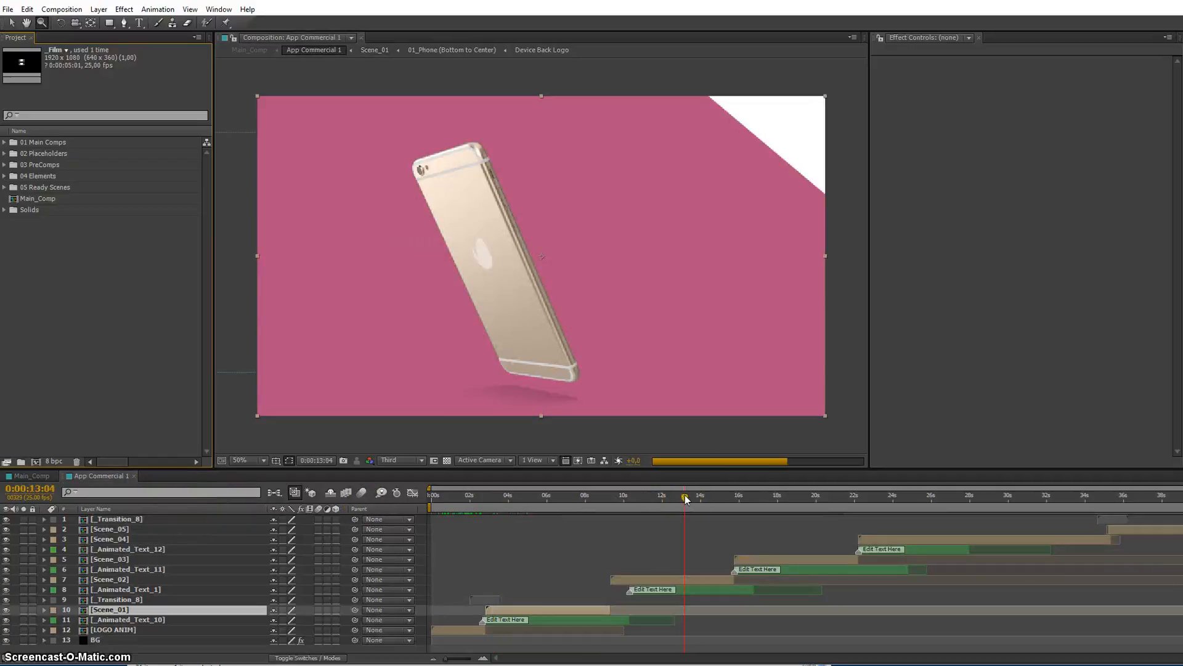
{"action": "double_click", "coordinate": [699, 578]}
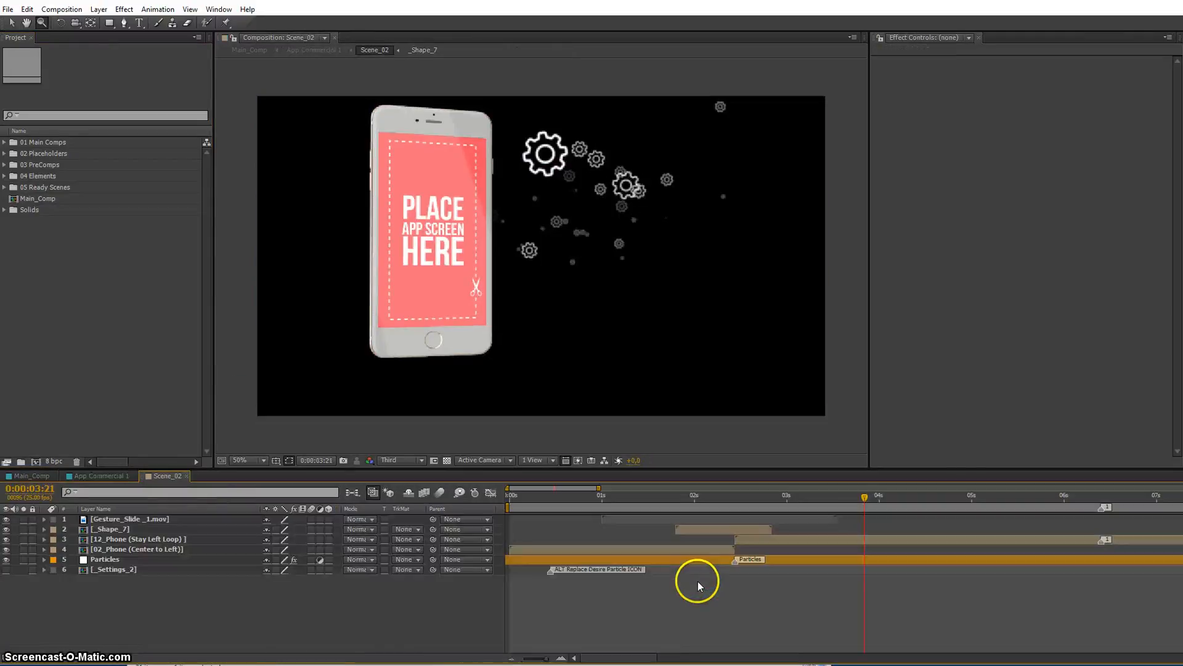
{"action": "left_click", "coordinate": [591, 573]}
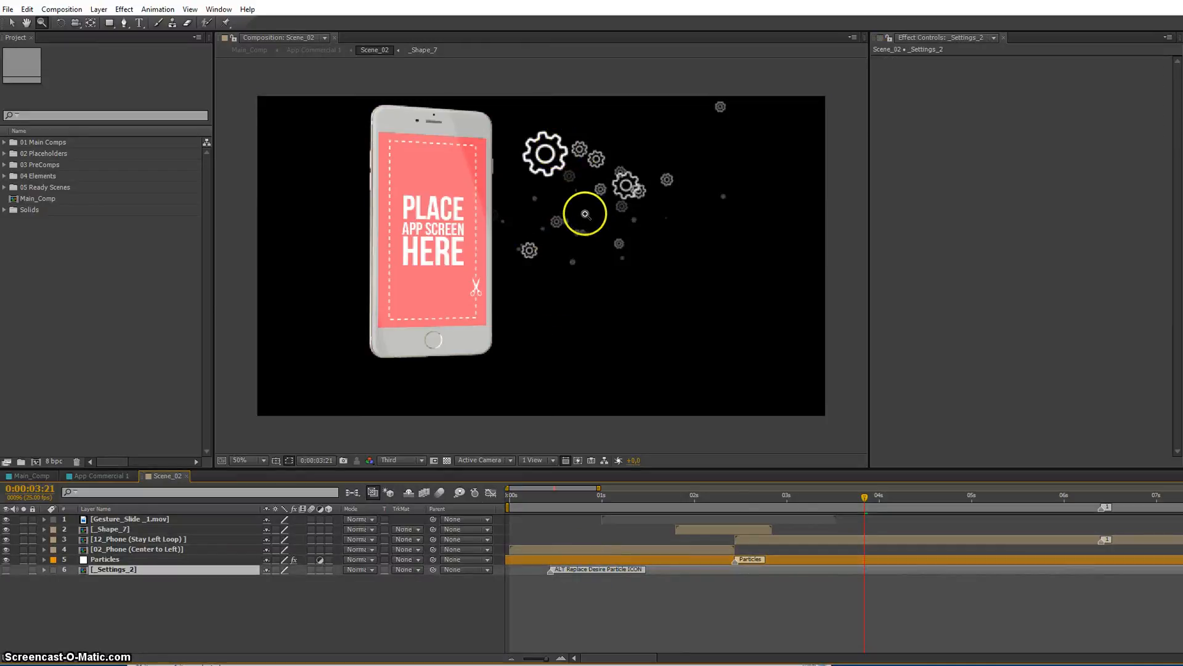
- Open 02_Phone_Placeholder through Scene_02's 02_Phone (Center to Left) composition, scrub its timeline and return to the start
{"action": "left_click", "coordinate": [668, 547]}
{"action": "double_click", "coordinate": [667, 549]}
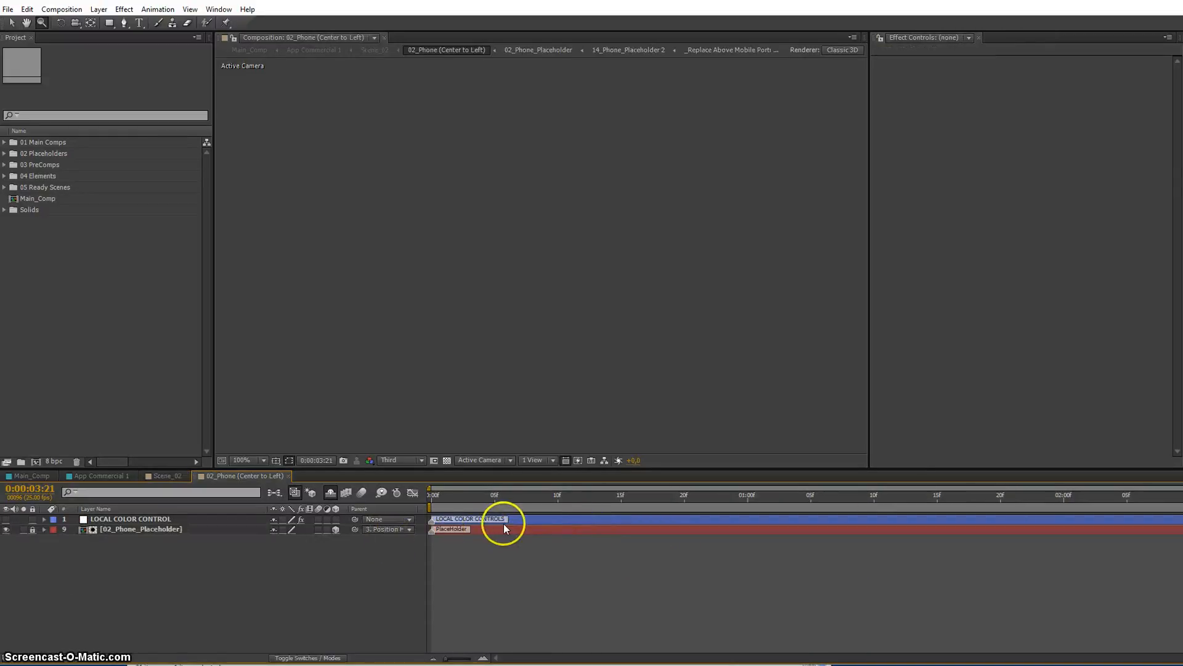
{"action": "left_click", "coordinate": [136, 531]}
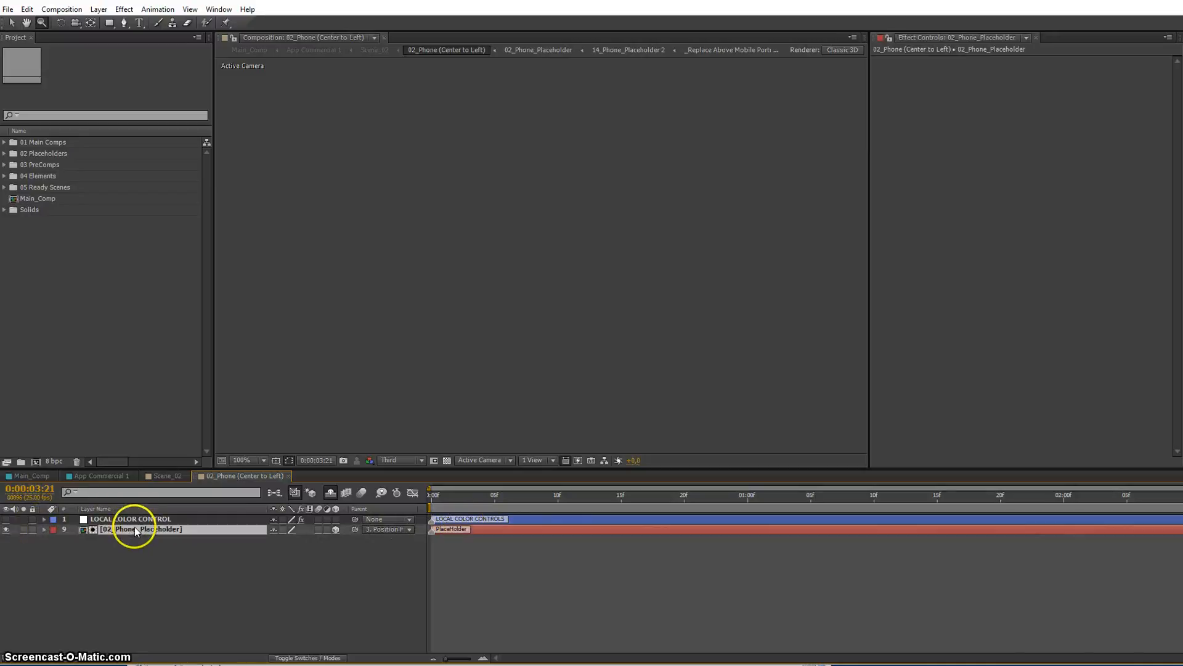
{"action": "double_click", "coordinate": [155, 530]}
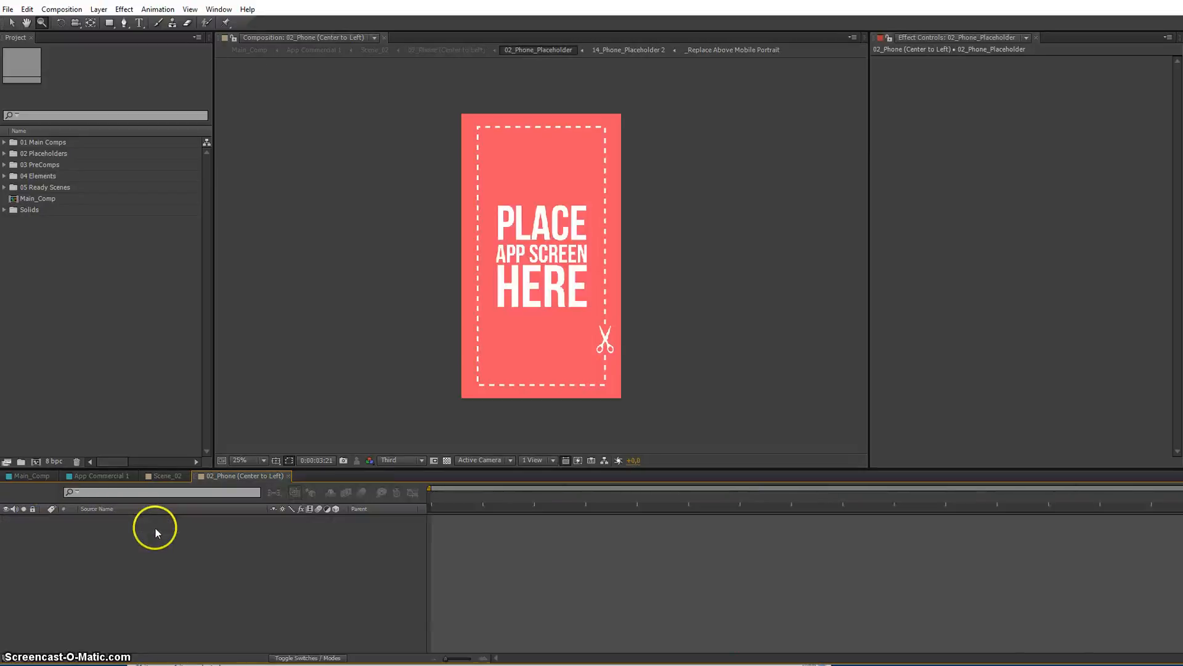
{"action": "left_click_drag", "start_coordinate": [468, 501], "coordinate": [485, 504]}
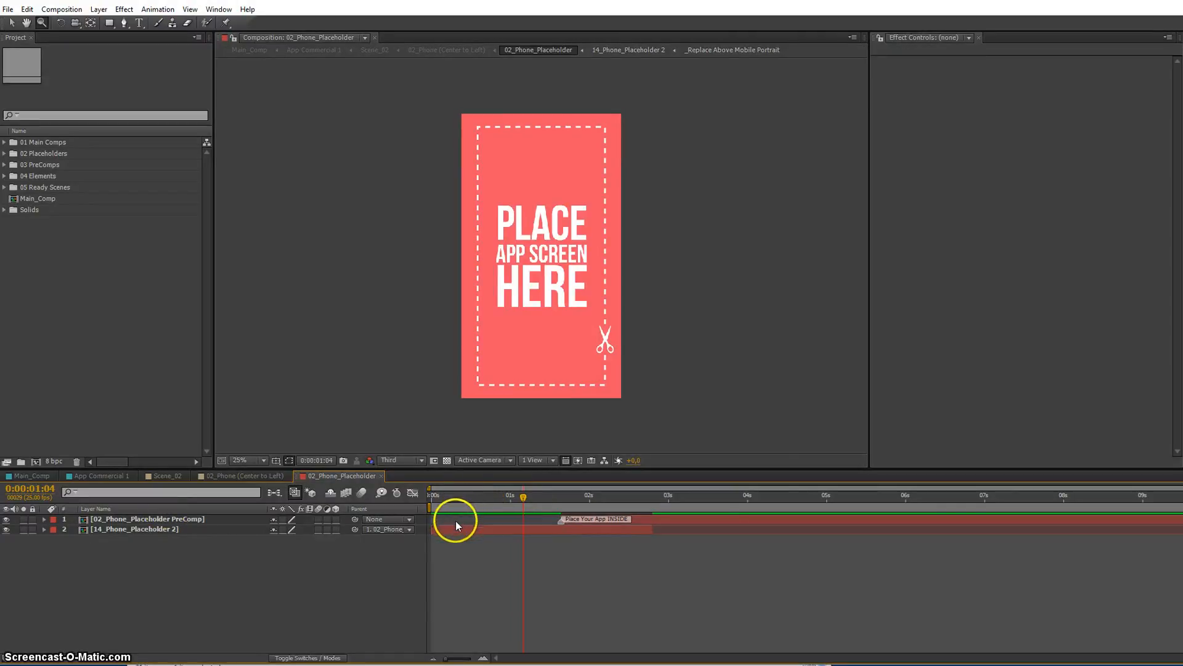
{"action": "key", "text": "Home"}
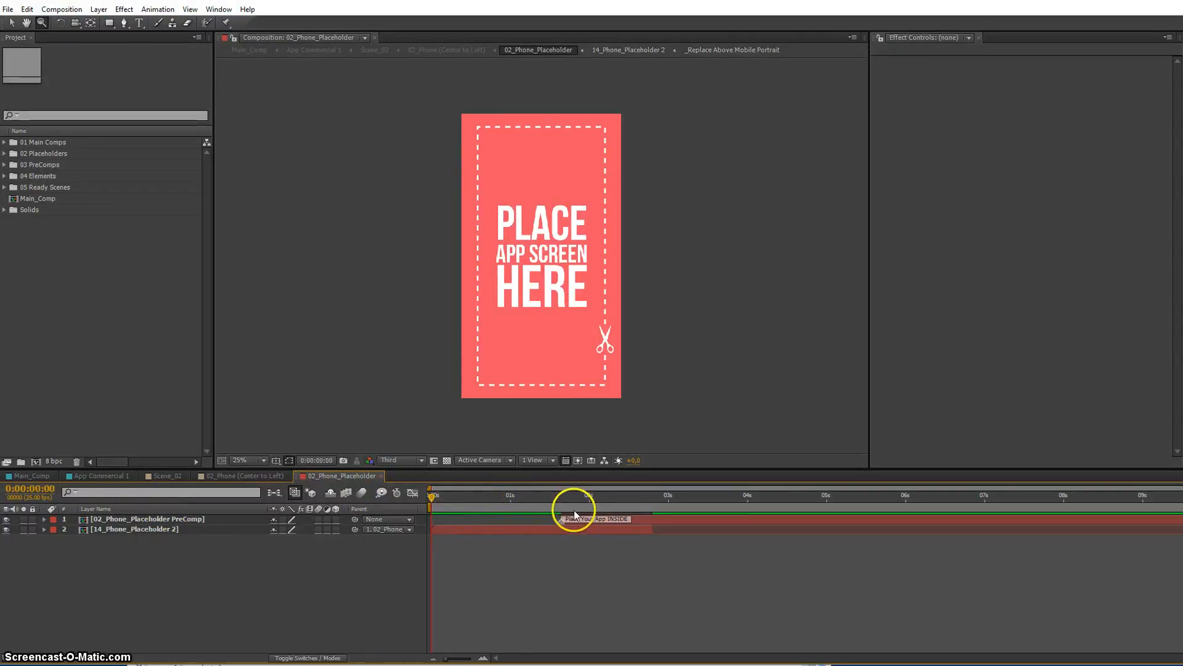
- Scrub 02_Phone_Placeholder, briefly open its 14_Phone_Placeholder 2 layer, and inspect the 02_Phone_Placeholder PreComp layer's movement at 0:00:01:20
{"action": "left_click_drag", "start_coordinate": [562, 499], "coordinate": [610, 522]}
{"action": "double_click", "coordinate": [165, 528]}
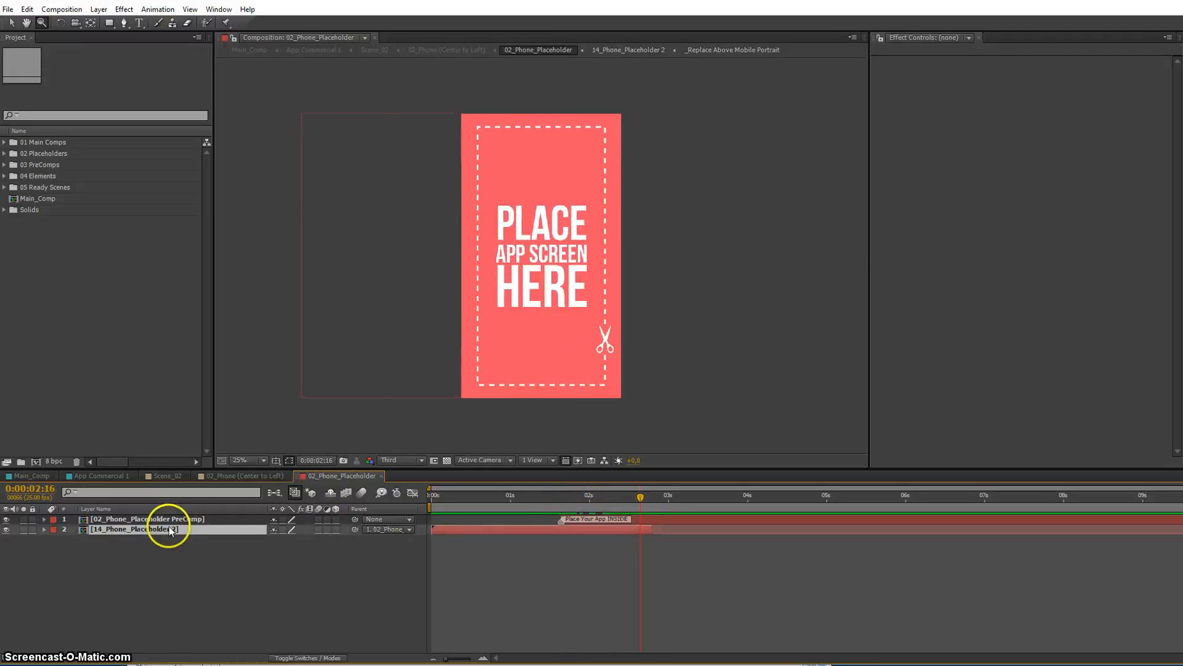
{"action": "left_click", "coordinate": [479, 476]}
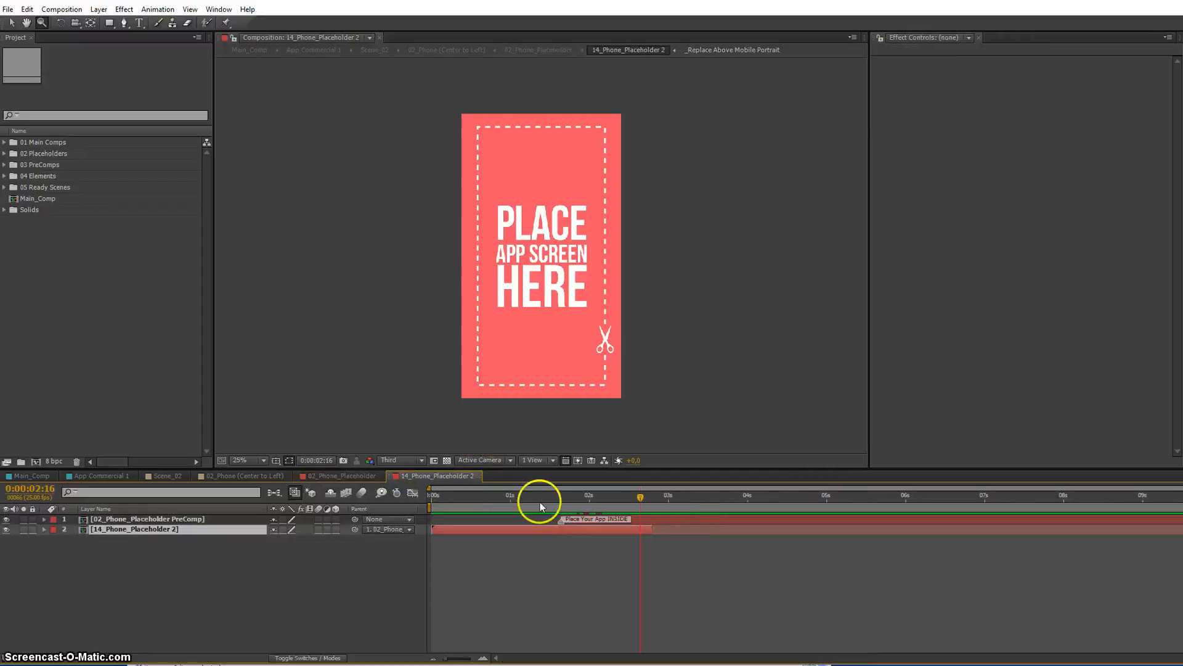
{"action": "left_click", "coordinate": [689, 520]}
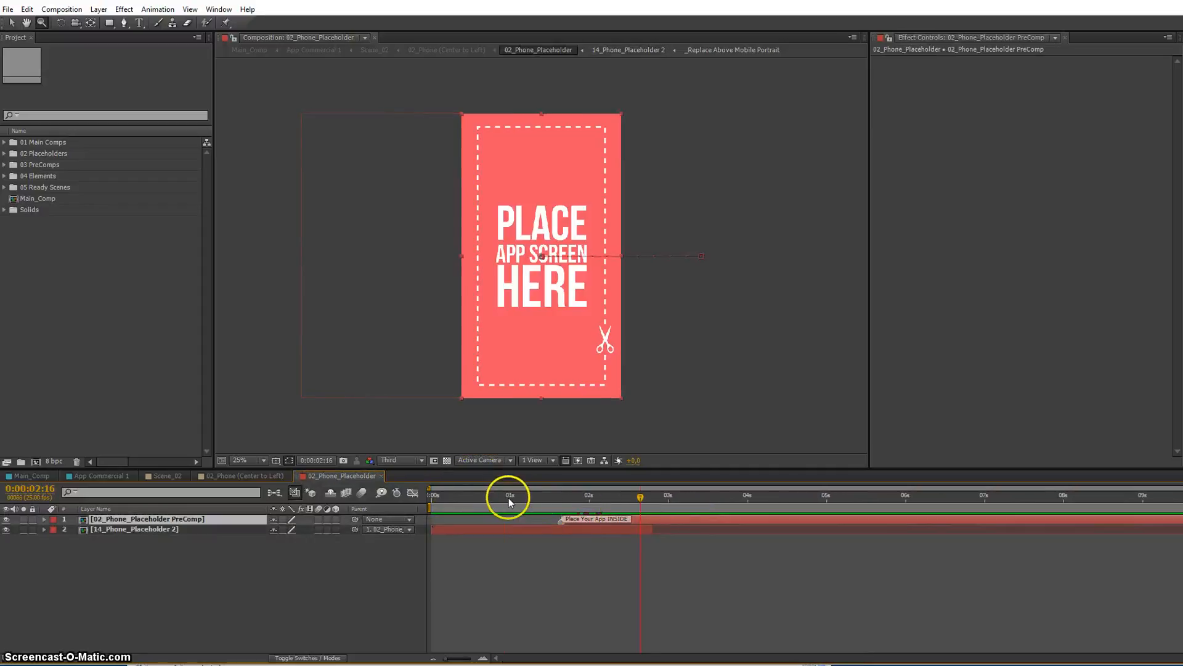
{"action": "left_click_drag", "start_coordinate": [555, 502], "coordinate": [573, 498]}
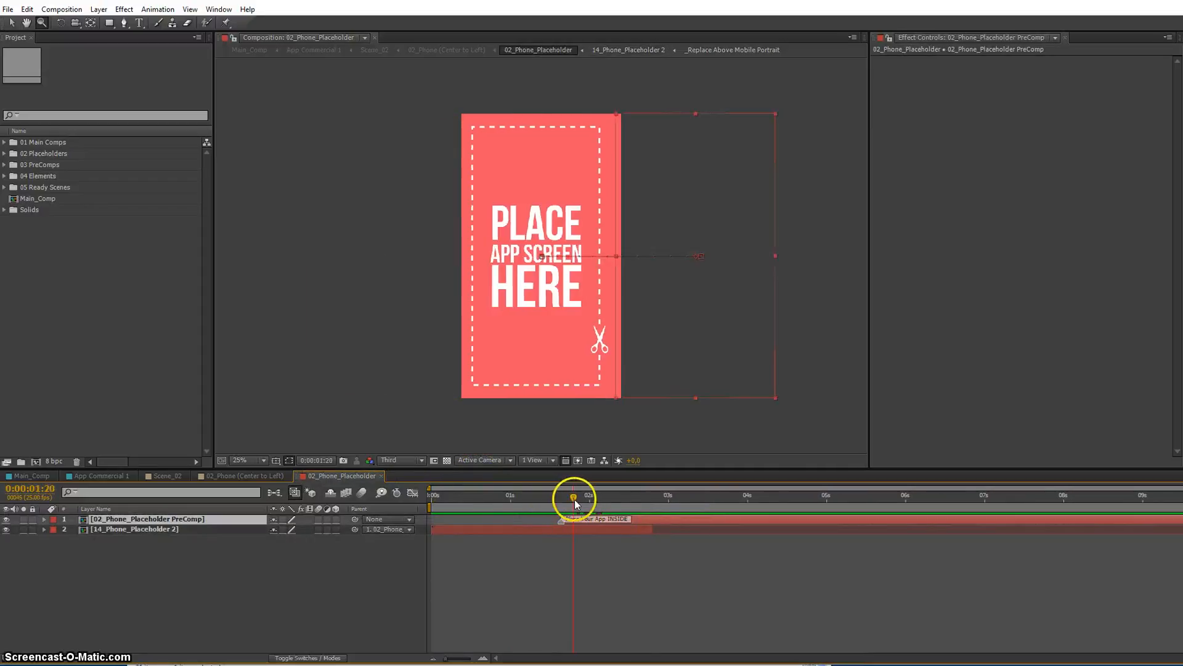
- Close the 02_Phone_Placeholder, 02_Phone (Center to Left) and Scene_02 compositions to return to App Commercial 1
{"action": "left_click", "coordinate": [382, 476]}
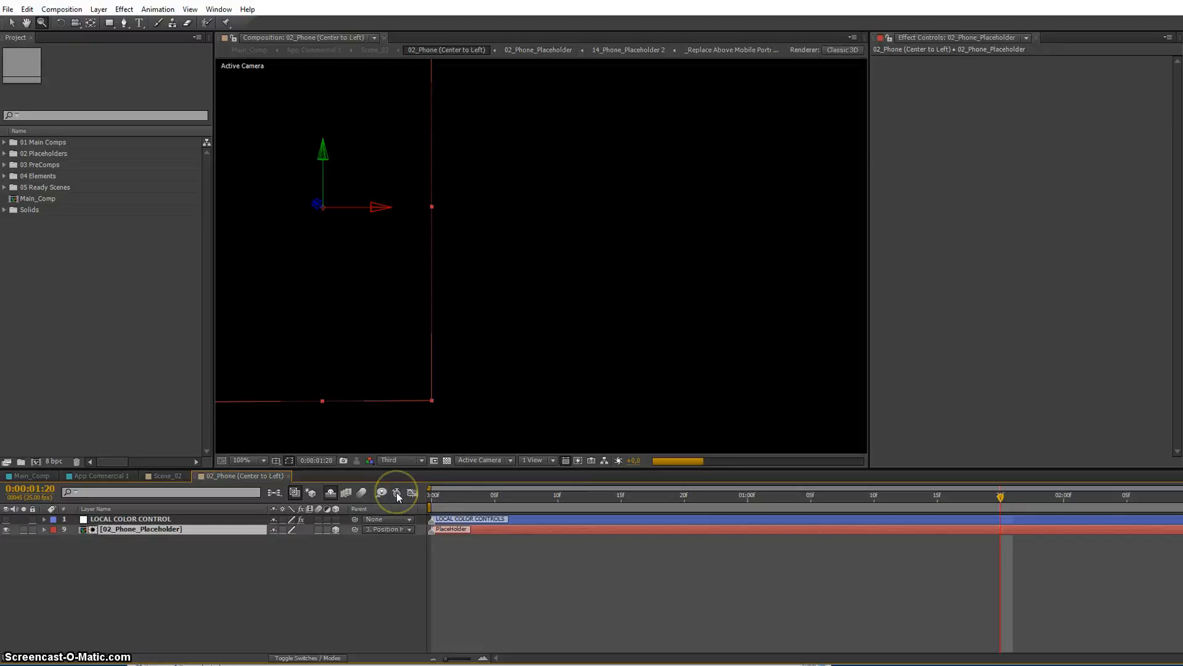
{"action": "left_click", "coordinate": [287, 476]}
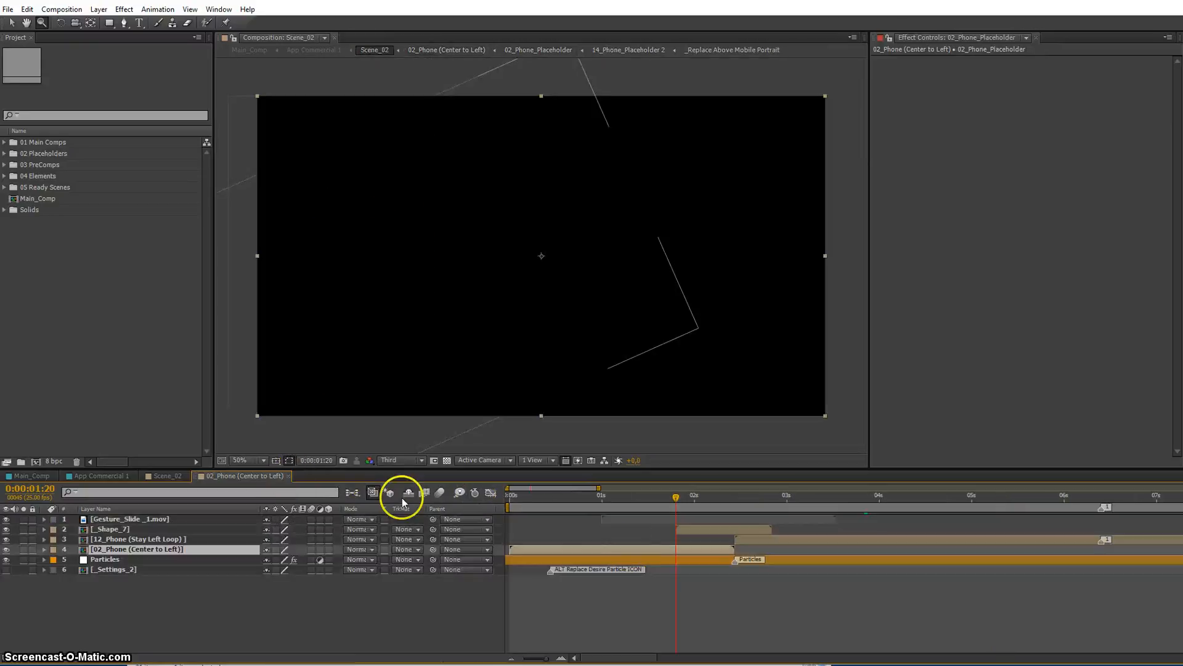
{"action": "left_click", "coordinate": [186, 476]}
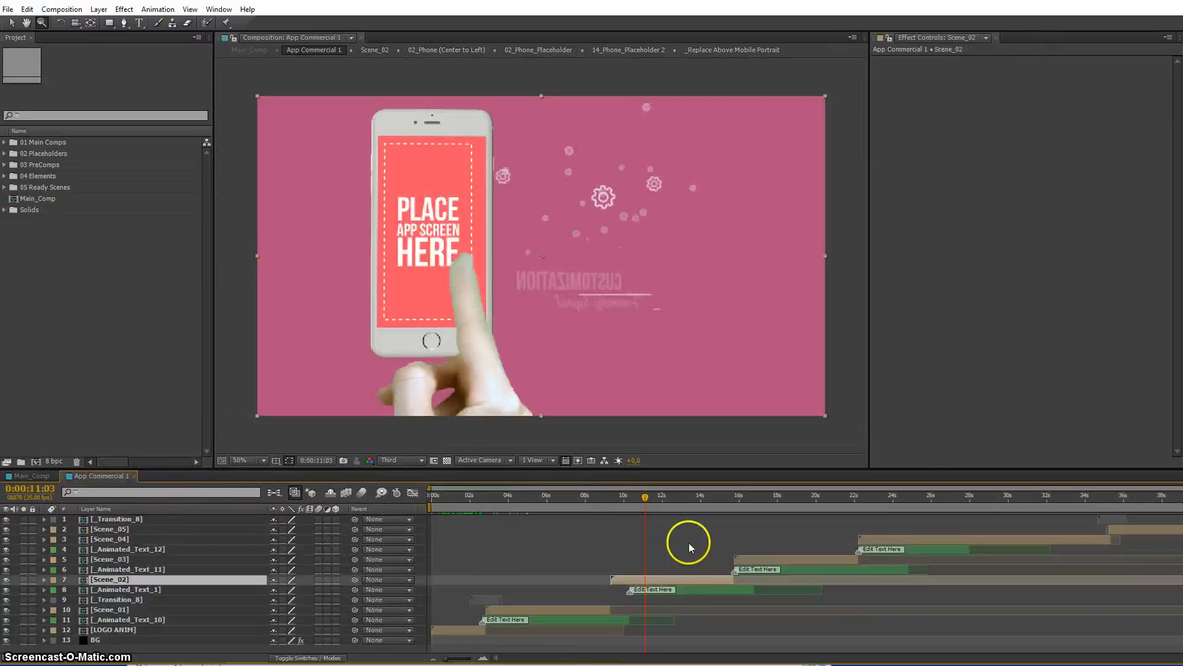
- Move App Commercial 1 to 0:00:12:11 and open its _Animated_Text_1 composition
{"action": "left_click_drag", "start_coordinate": [665, 499], "coordinate": [671, 497]}
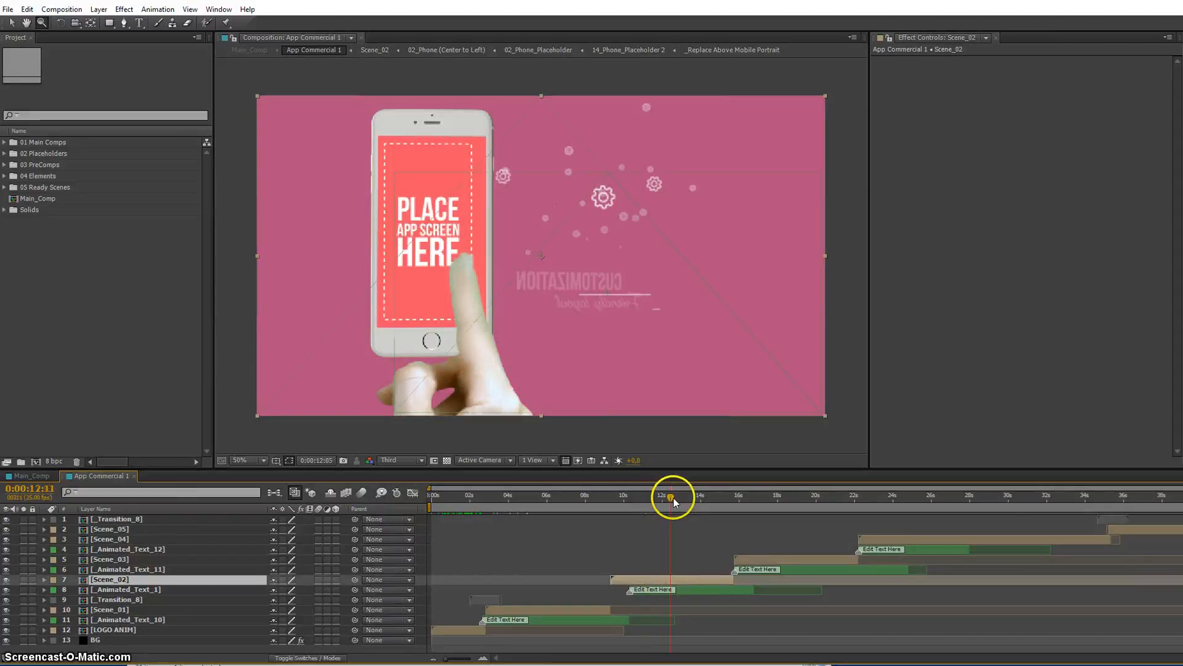
{"action": "left_click", "coordinate": [682, 594]}
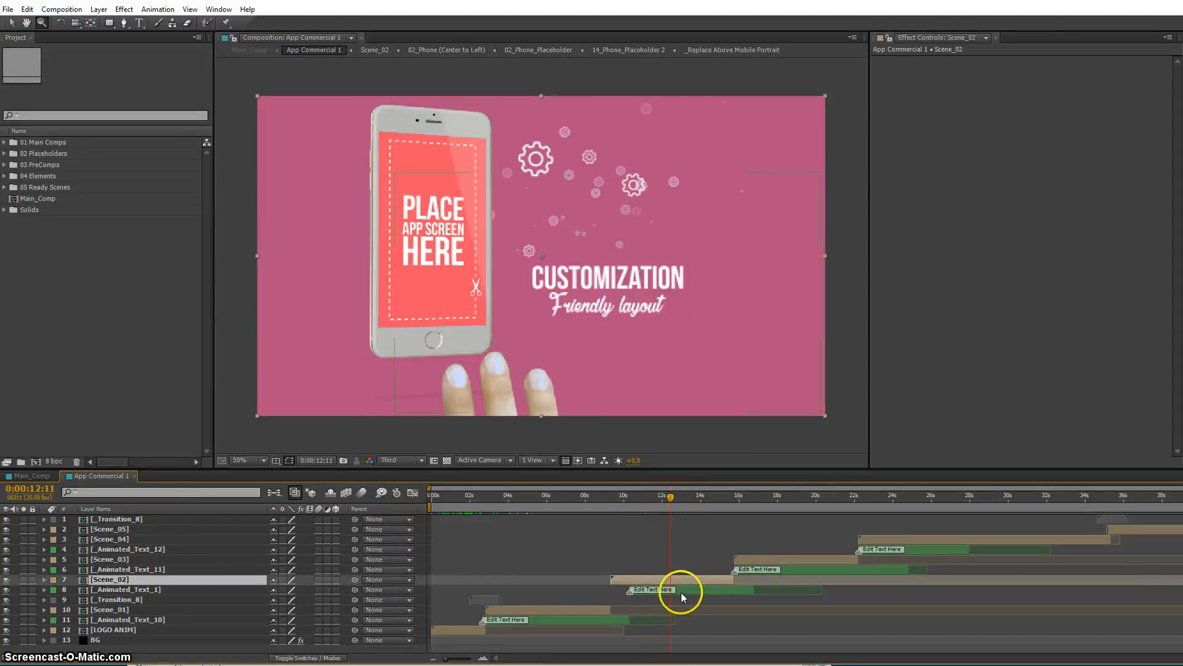
{"action": "left_click", "coordinate": [682, 590]}
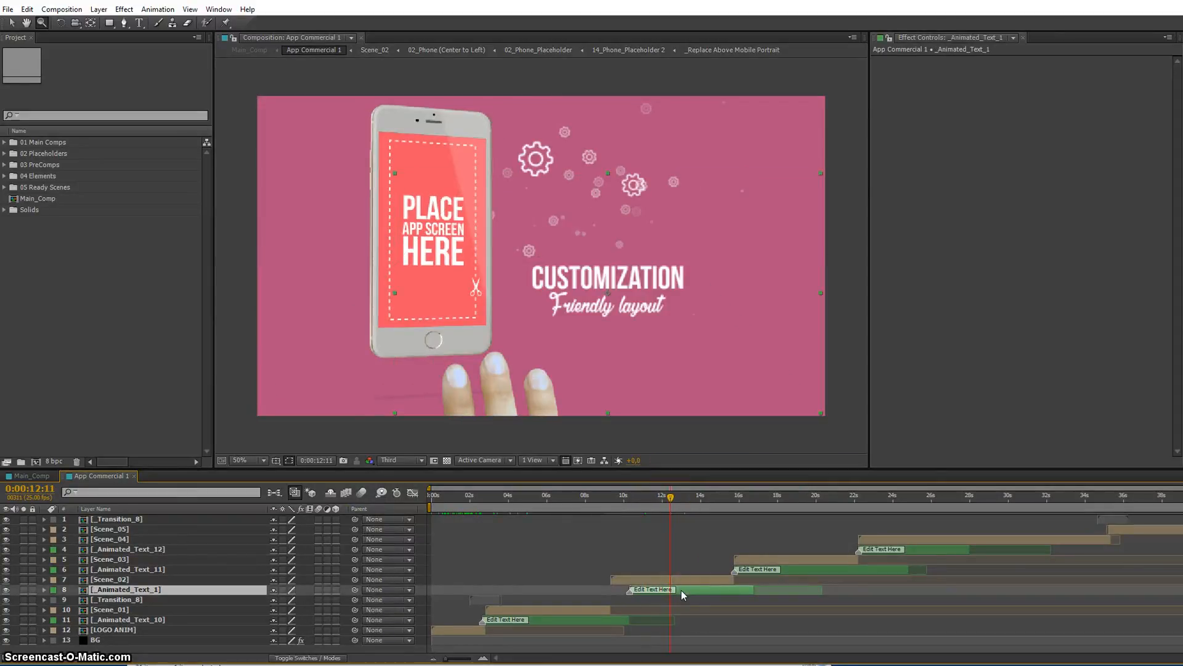
{"action": "double_click", "coordinate": [681, 590]}
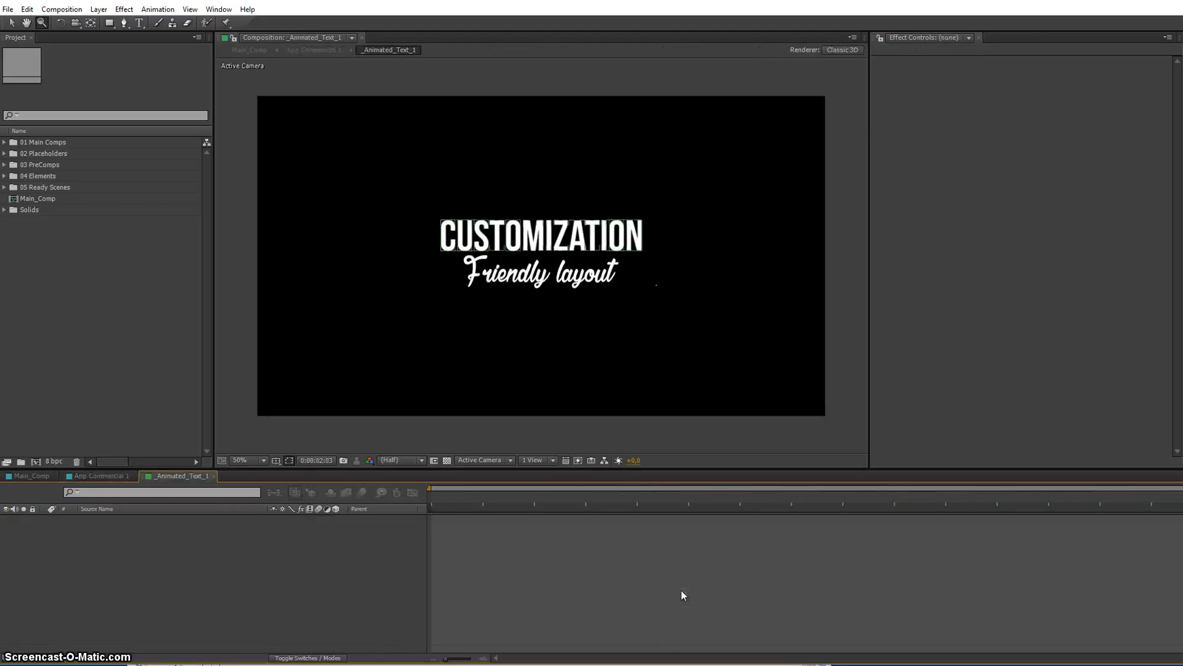
- Activate the Type tool and place the text cursor in the Customization line and in the Friendly layout line
{"action": "left_click", "coordinate": [138, 26]}
{"action": "left_click_drag", "start_coordinate": [637, 234], "coordinate": [693, 269]}
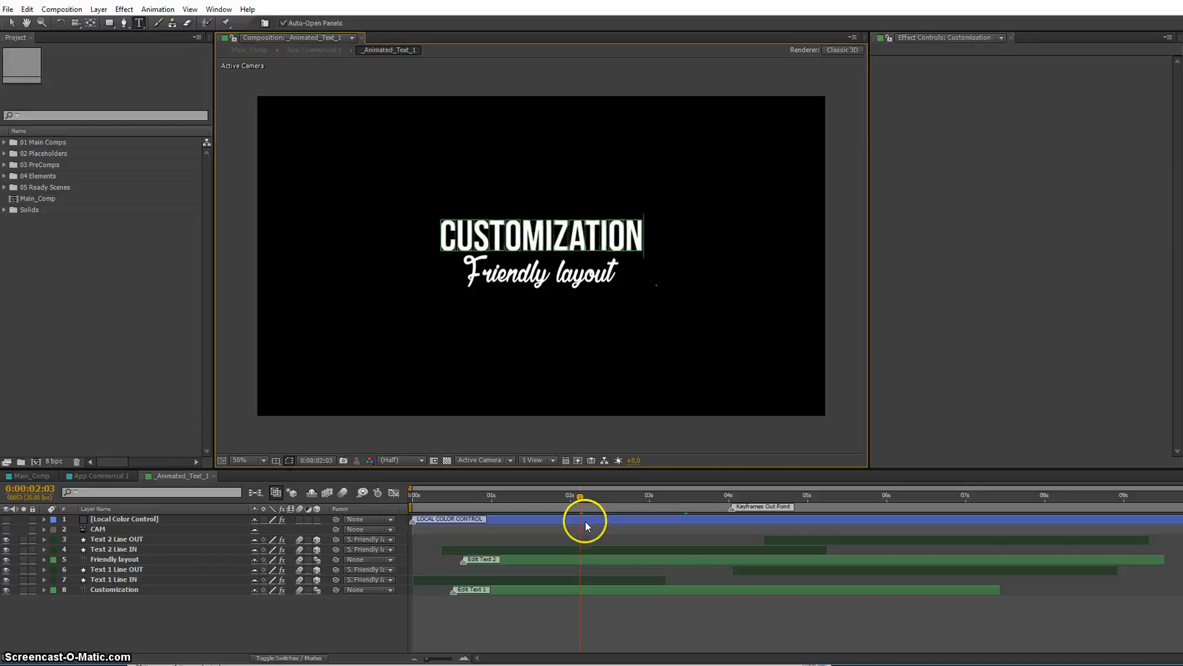
{"action": "left_click", "coordinate": [560, 558]}
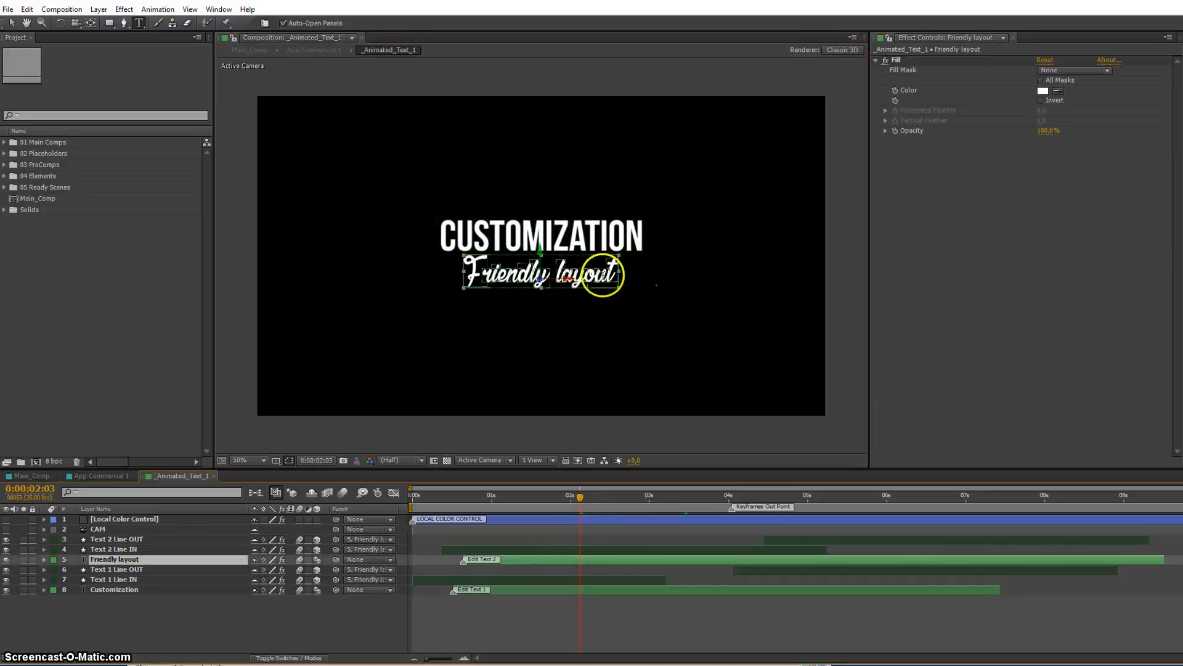
{"action": "left_click_drag", "start_coordinate": [616, 275], "coordinate": [624, 324]}
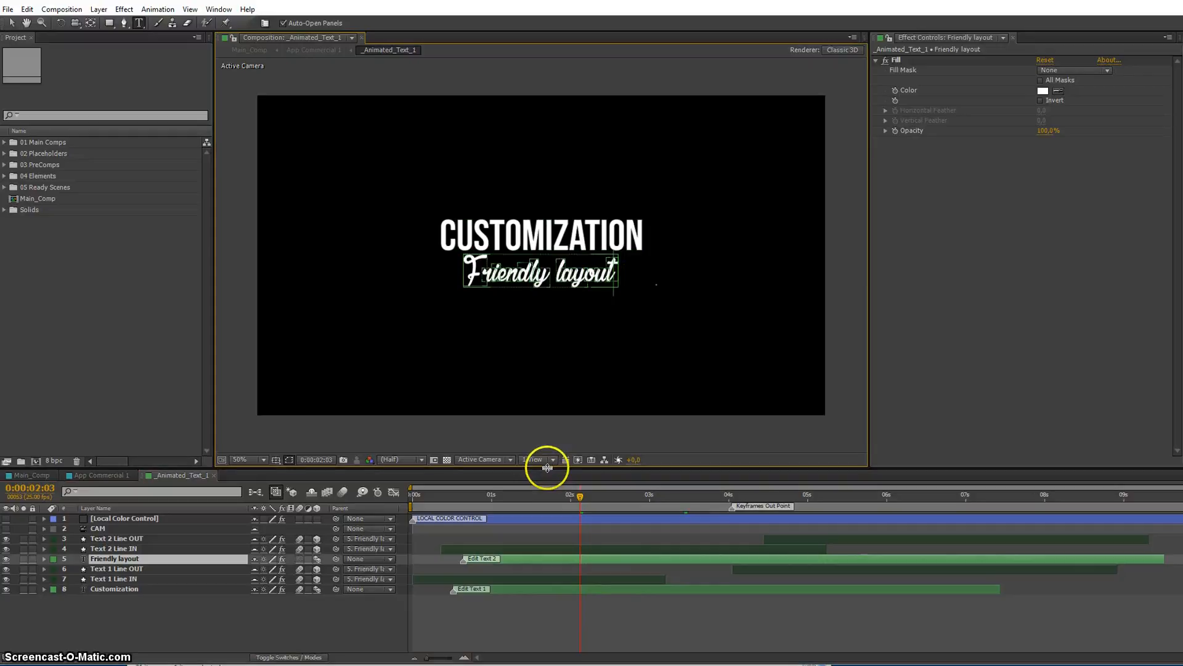
- Enlarge the timeline area and reveal the animated properties of the text and line layers 3 to 8
{"action": "left_click_drag", "start_coordinate": [547, 469], "coordinate": [526, 134]}
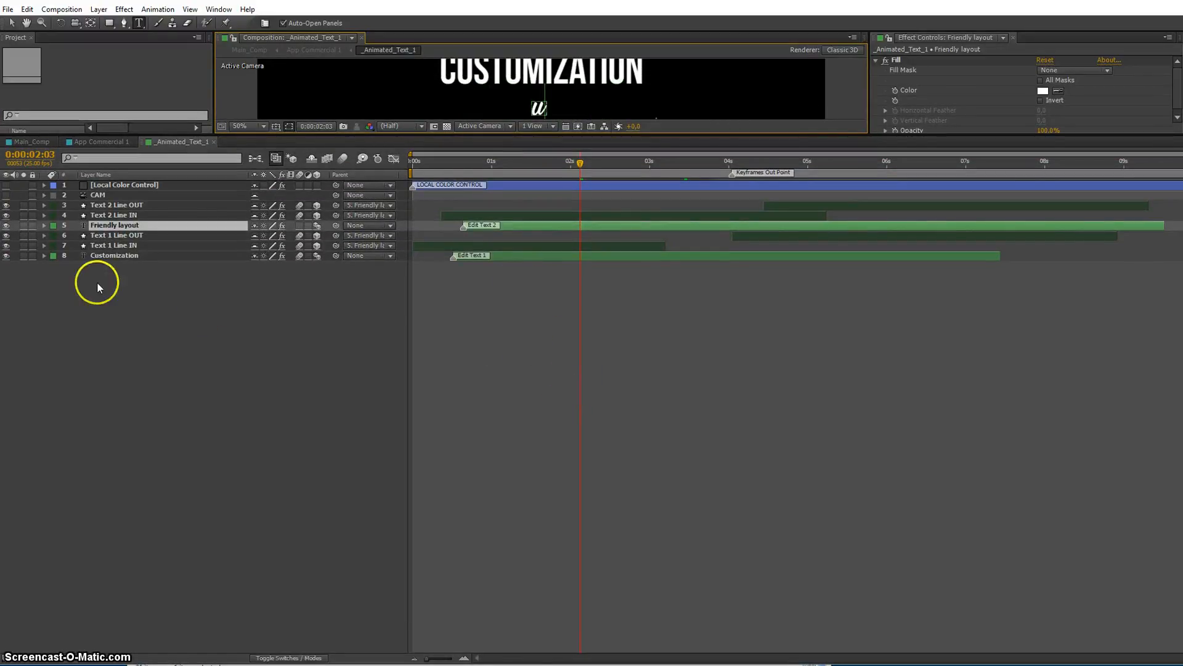
{"action": "left_click_drag", "start_coordinate": [97, 283], "coordinate": [122, 207]}
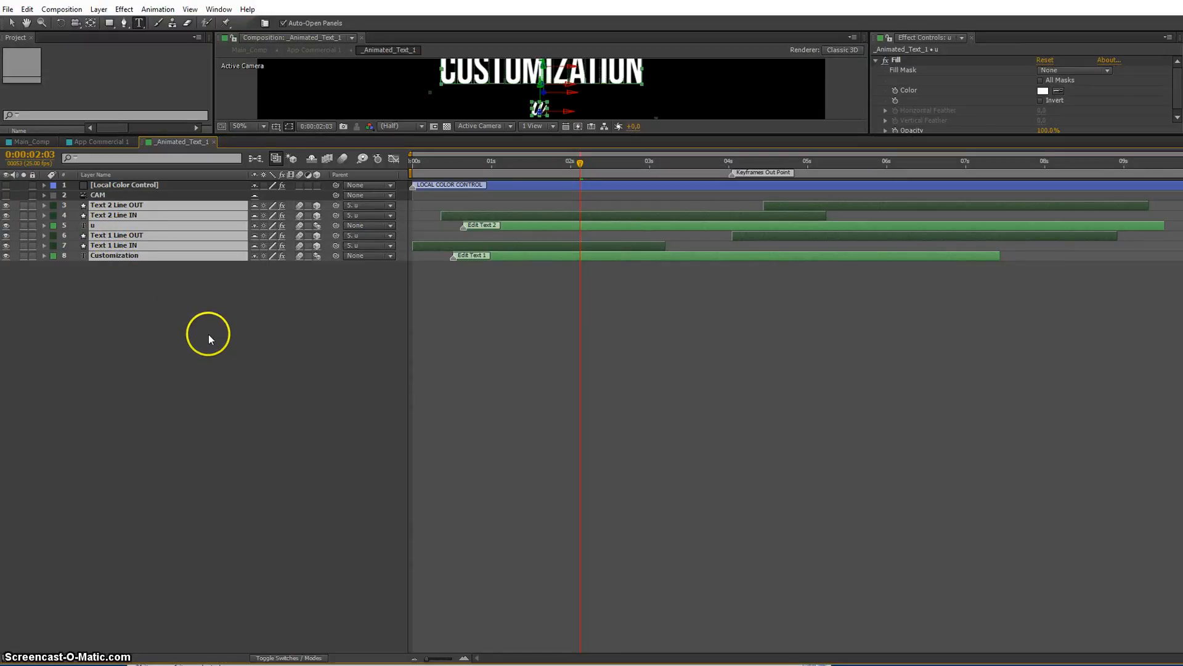
{"action": "key", "text": "u"}
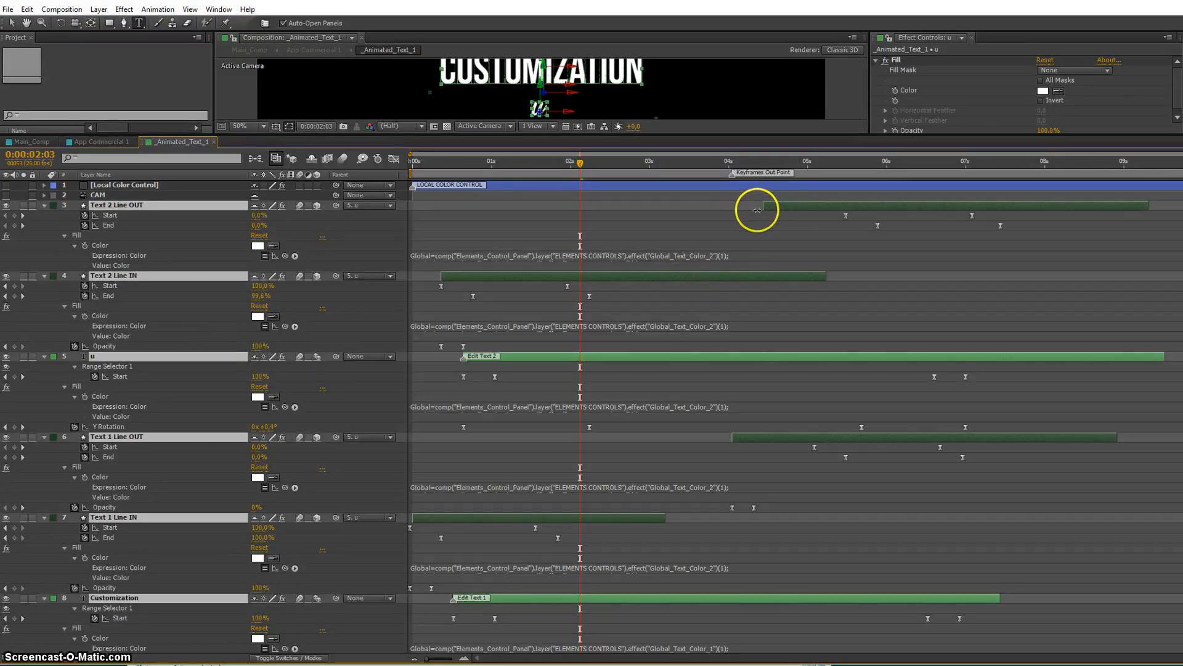
{"action": "mouse_move", "coordinate": [757, 210]}
{"action": "left_mouse_down"}
{"action": "mouse_move", "coordinate": [993, 621]}
{"action": "mouse_move", "coordinate": [1030, 649]}
{"action": "mouse_move", "coordinate": [759, 215]}
{"action": "left_mouse_up"}
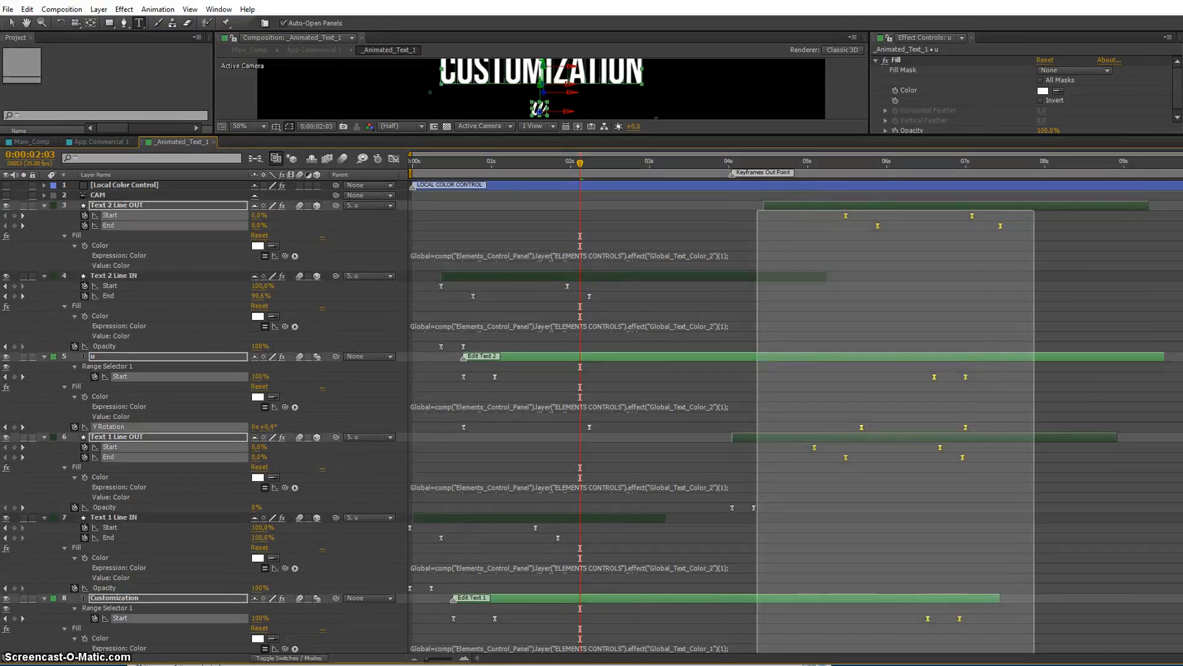
{"action": "scroll", "coordinate": [773, 475], "scroll_direction": "down", "scroll_amount": 1}
{"action": "left_click", "coordinate": [773, 469]}
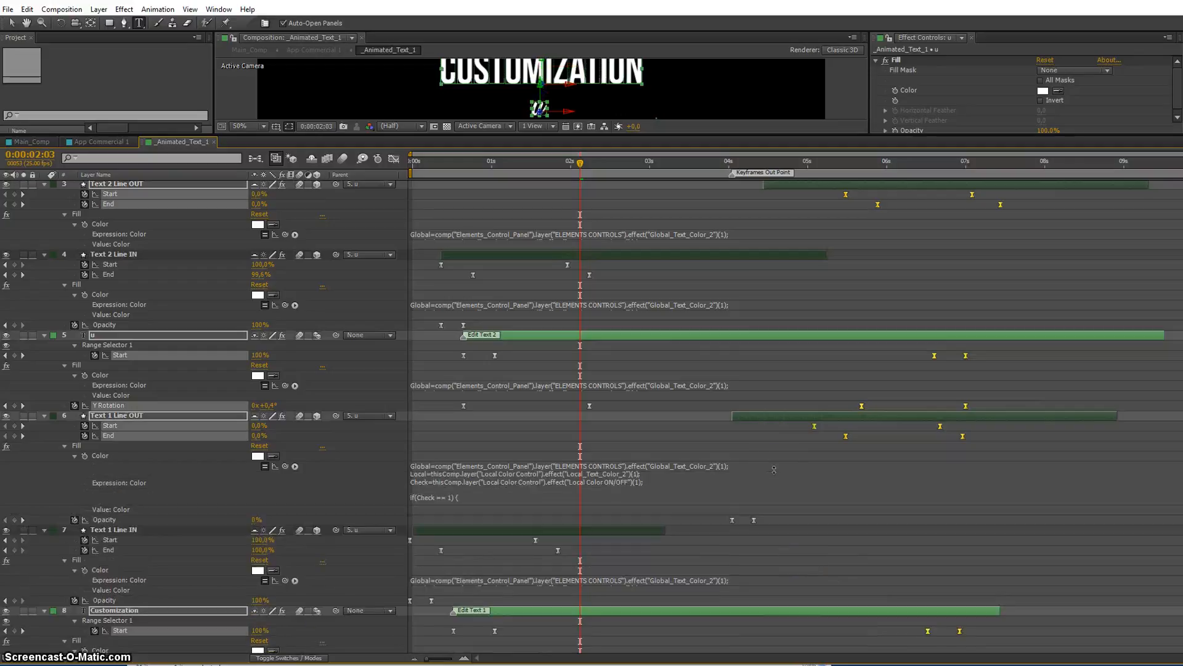
{"action": "left_click_drag", "start_coordinate": [774, 470], "coordinate": [778, 505]}
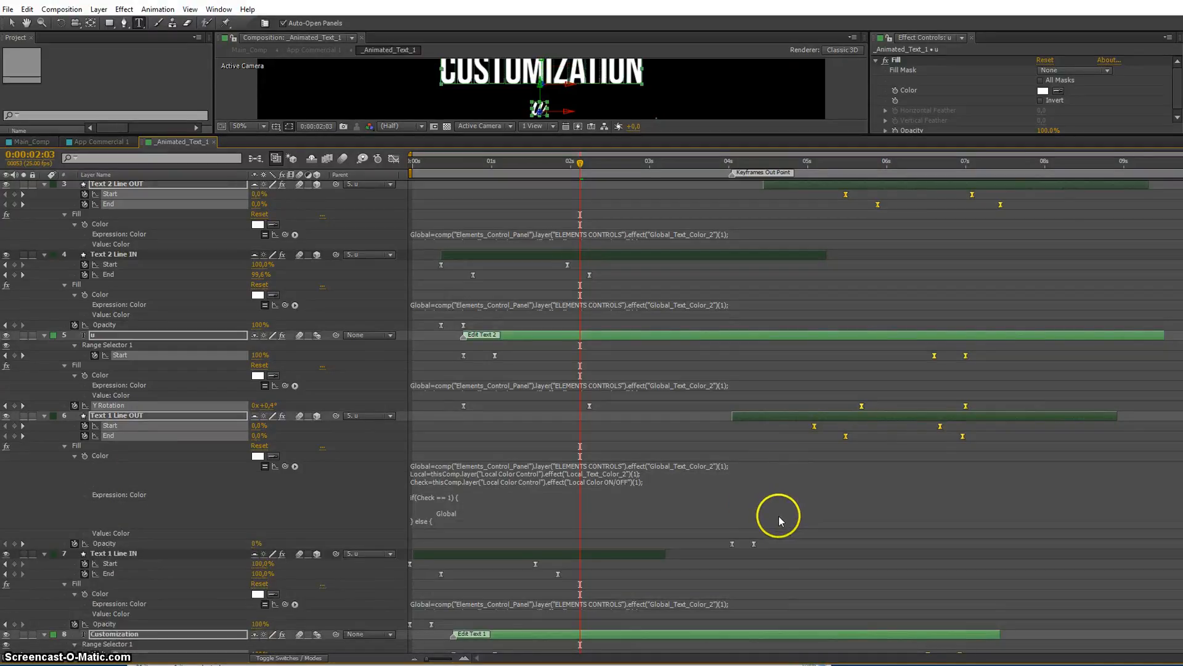
{"action": "left_click", "coordinate": [778, 515]}
{"action": "mouse_move", "coordinate": [723, 555]}
{"action": "left_mouse_down"}
{"action": "mouse_move", "coordinate": [772, 542]}
{"action": "mouse_move", "coordinate": [728, 556]}
{"action": "left_mouse_up"}
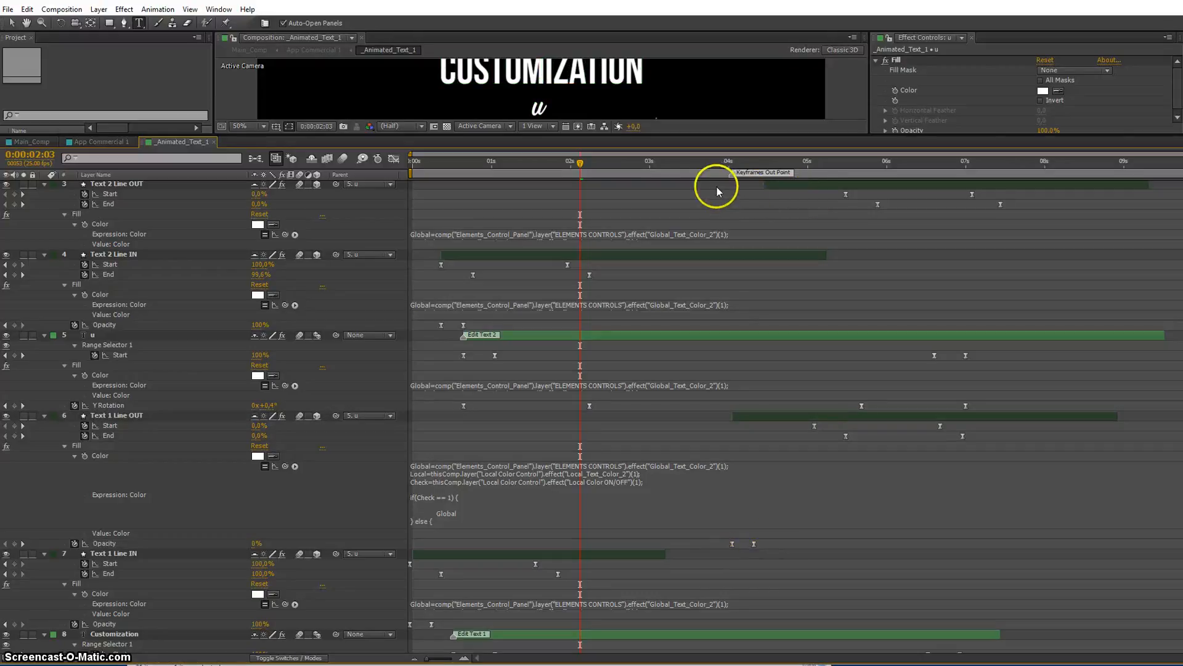
- Select the text and line layers' out-animation keyframes, try shifting them in time, and collapse all layers and restore the viewer's height
{"action": "left_click_drag", "start_coordinate": [709, 198], "coordinate": [1131, 650]}
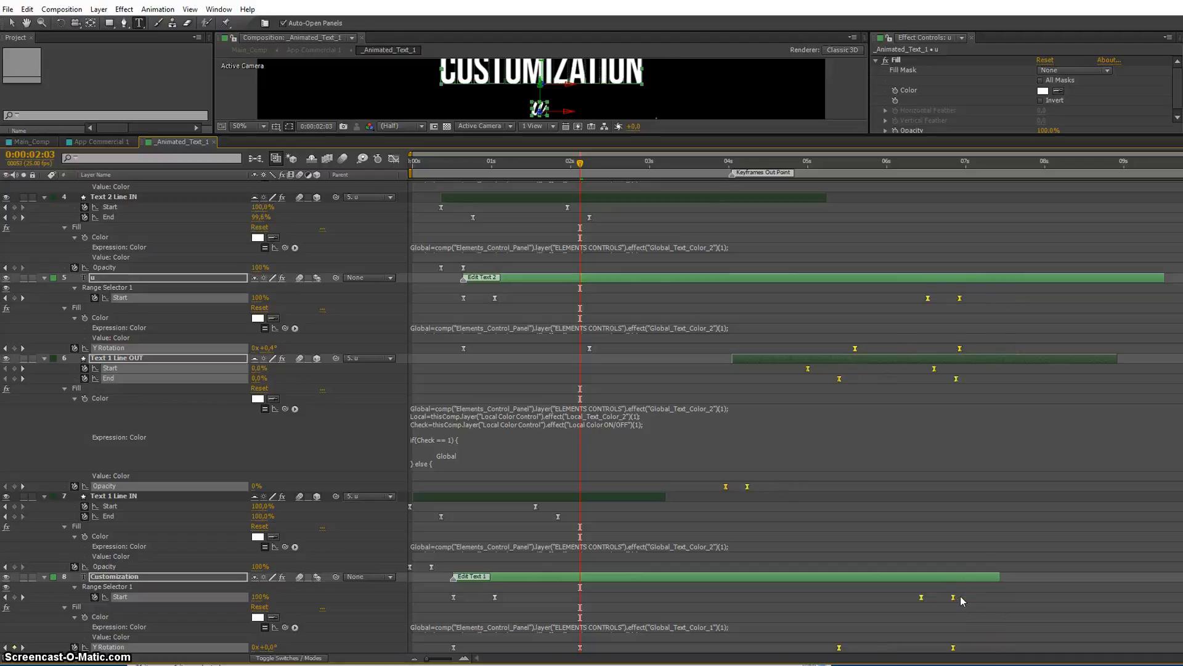
{"action": "left_click_drag", "start_coordinate": [961, 598], "coordinate": [990, 620]}
{"action": "key", "text": "u"}
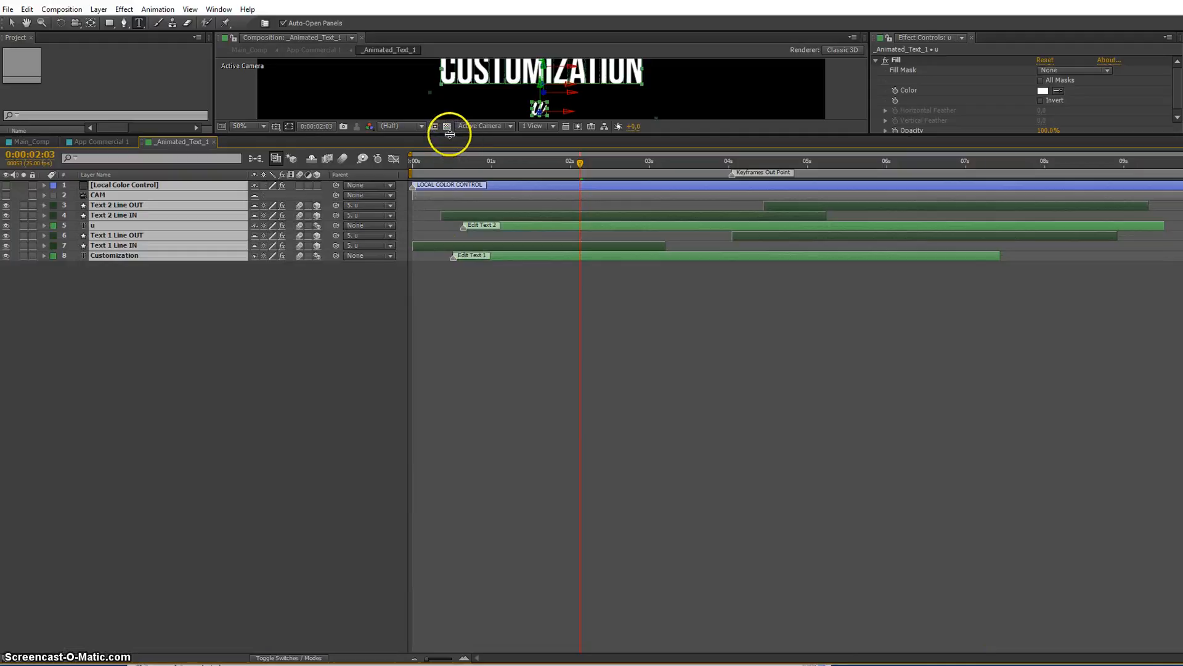
{"action": "left_click_drag", "start_coordinate": [450, 135], "coordinate": [467, 369]}
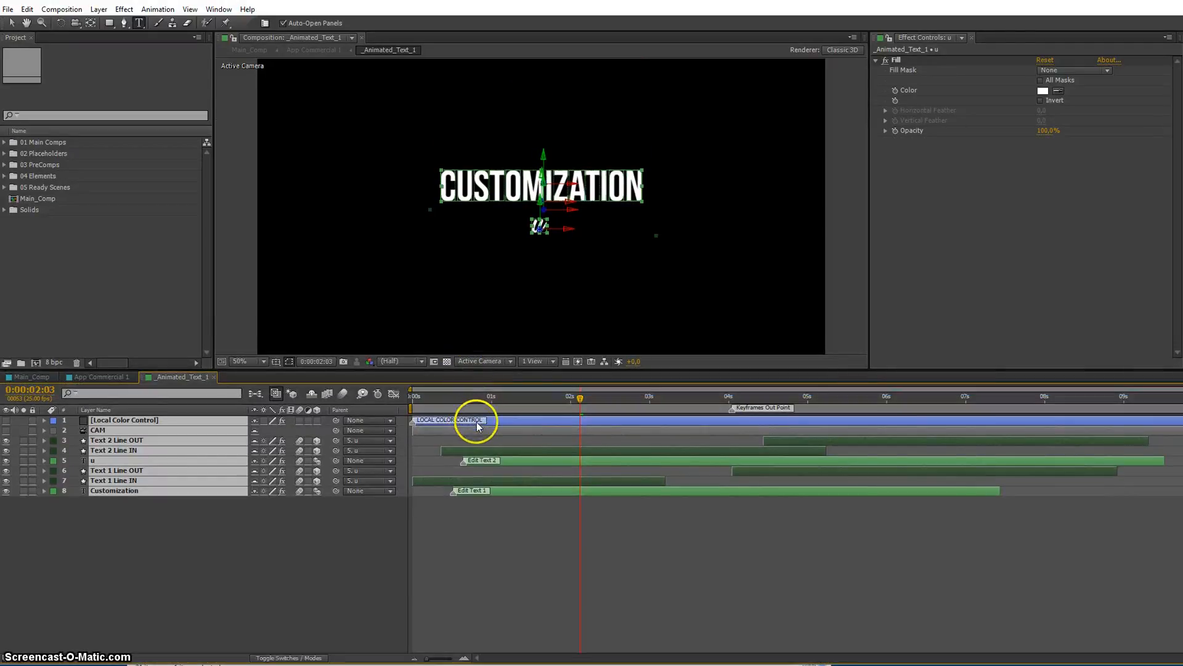
{"action": "left_click", "coordinate": [410, 497]}
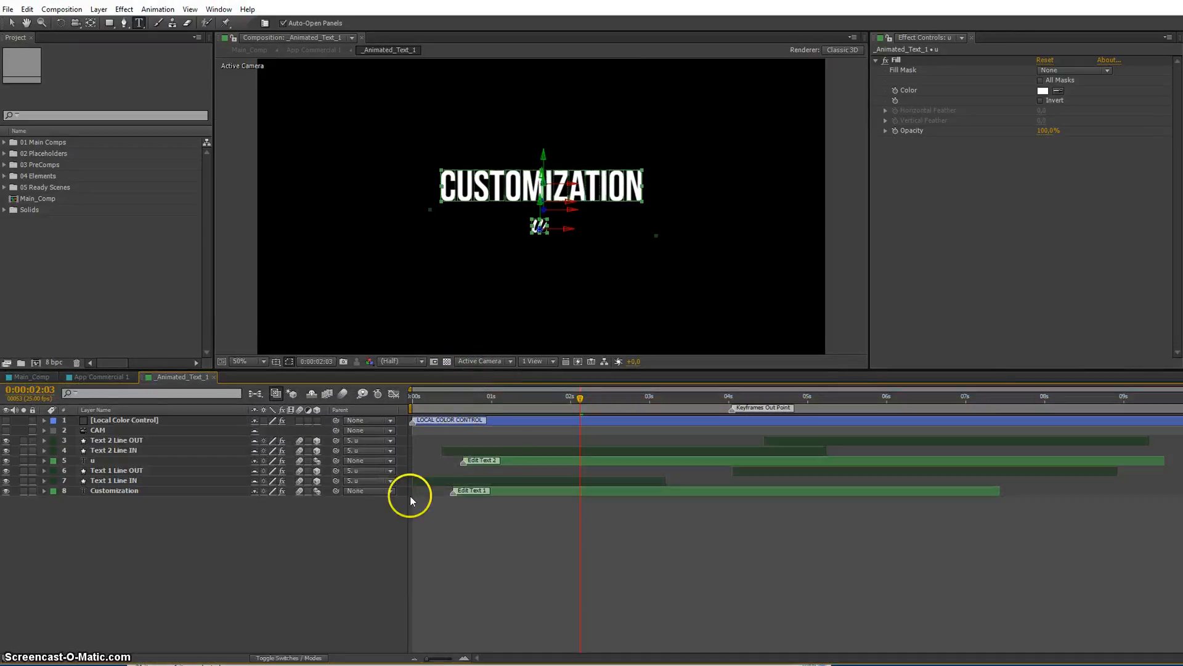
- Show the Local Color Control layer's effects and switch its Local Color ON/OFF checkbox off and back on
{"action": "left_click", "coordinate": [523, 424]}
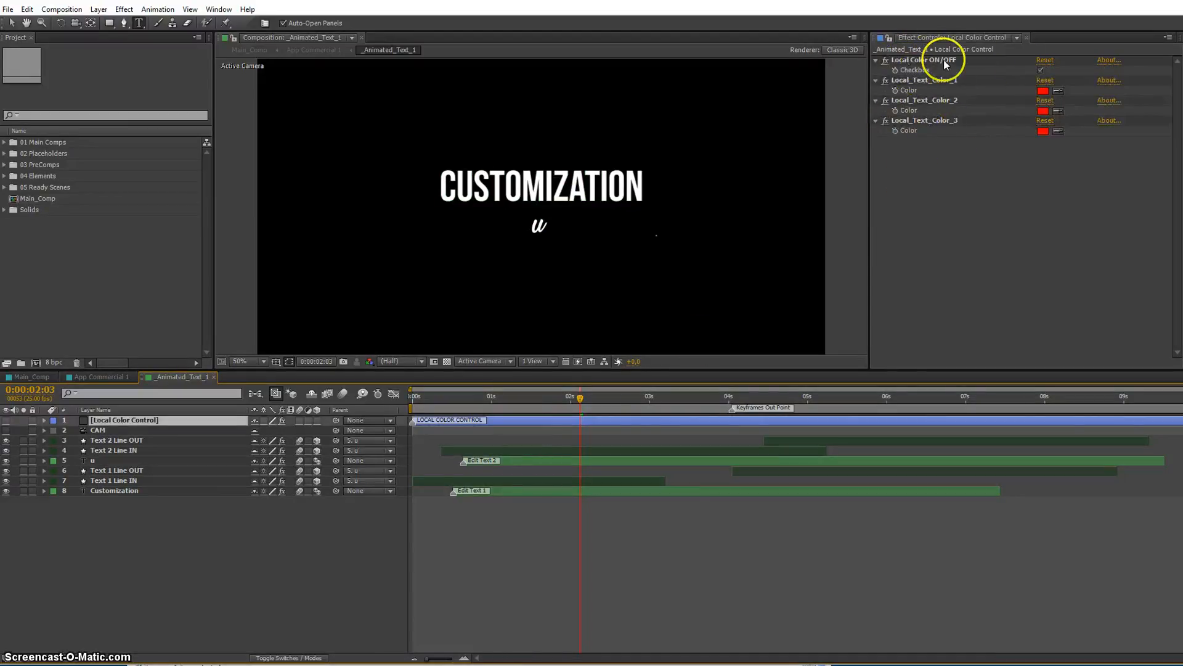
{"action": "left_click", "coordinate": [1040, 69]}
{"action": "left_click", "coordinate": [1039, 69]}
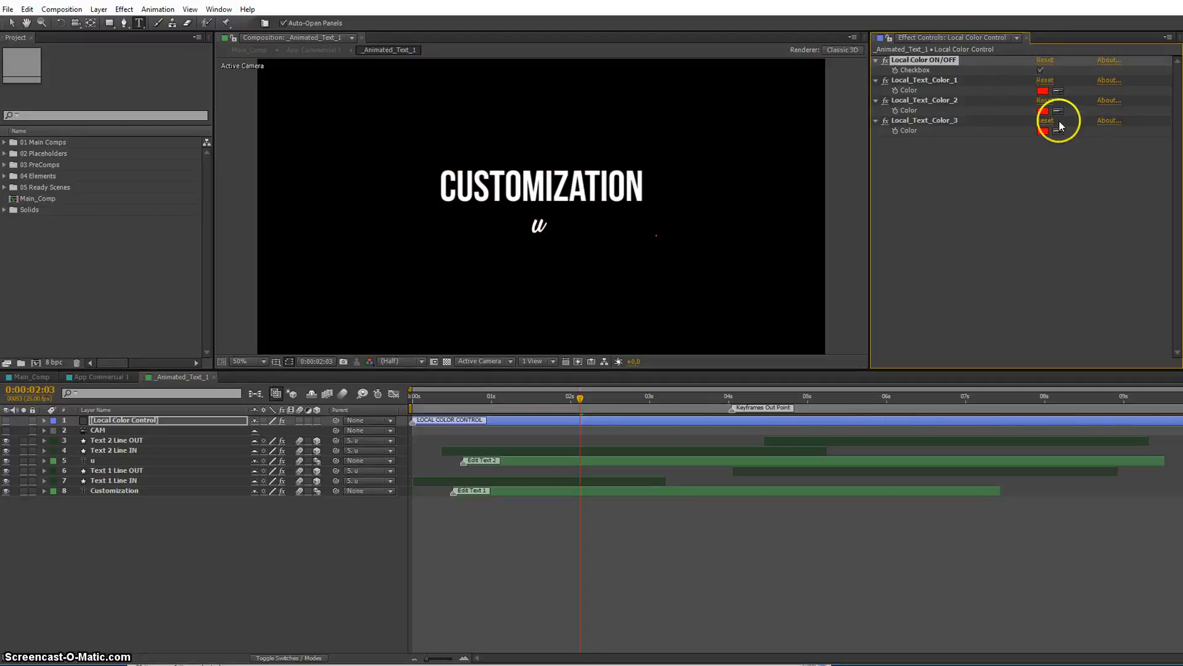
- Close _Animated_Text_1, enlarge the composition viewer, and close App Commercial 1 to return to Main_Comp
{"action": "left_click", "coordinate": [213, 376]}
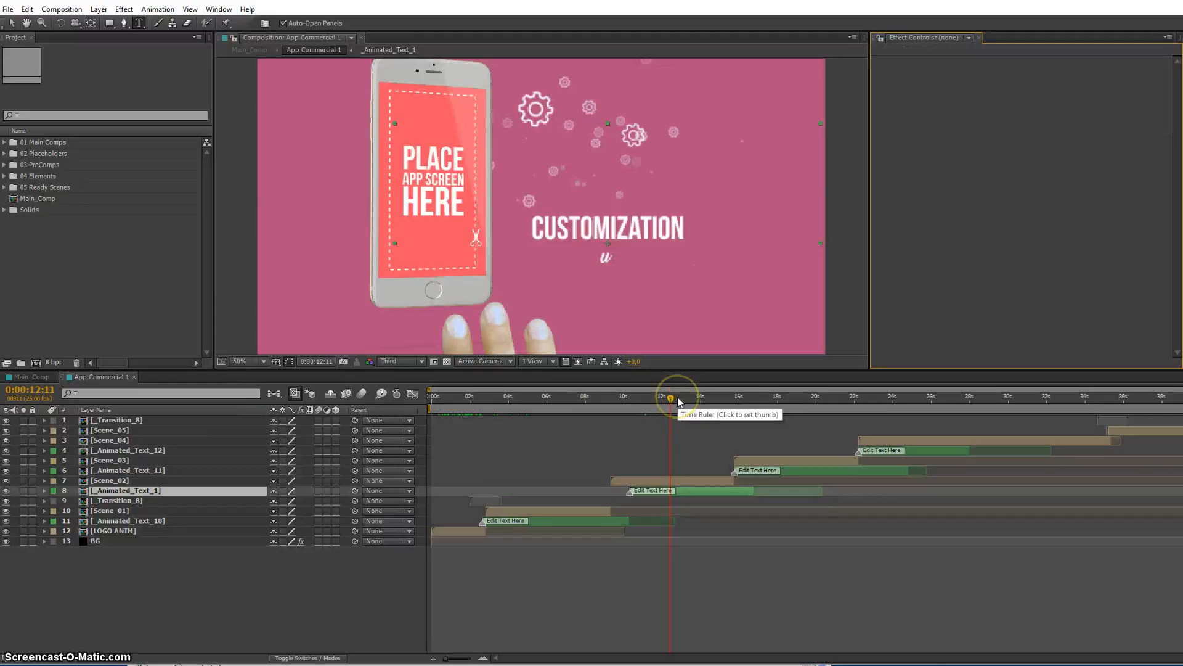
{"action": "left_click_drag", "start_coordinate": [652, 369], "coordinate": [663, 423]}
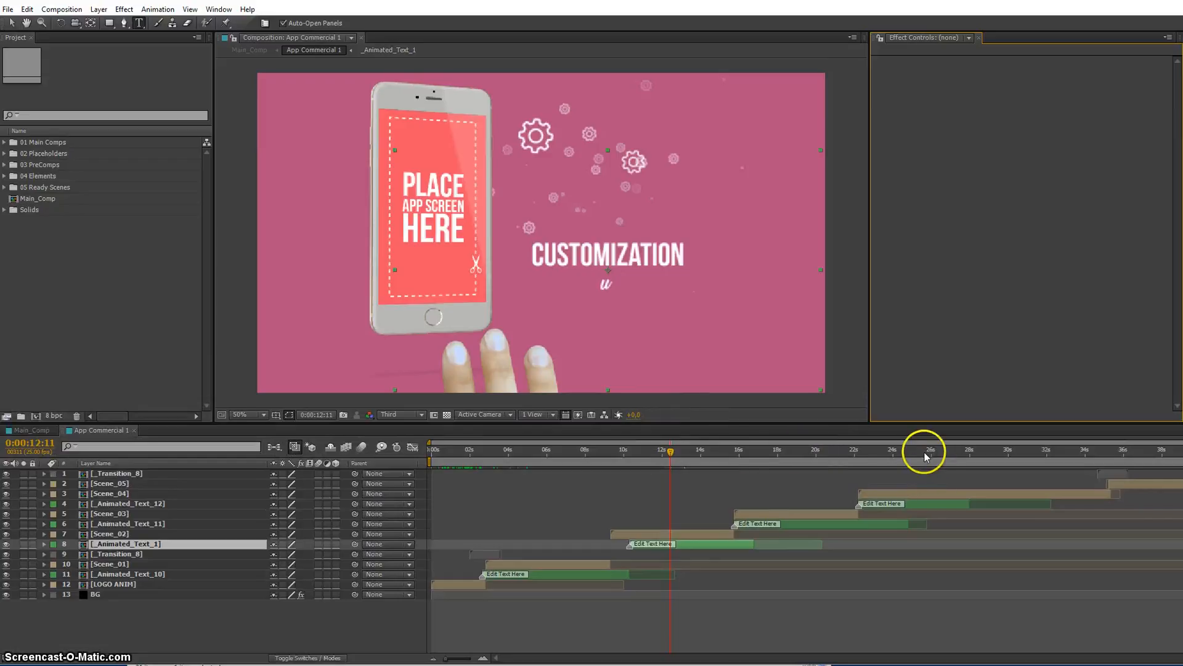
{"action": "left_click", "coordinate": [134, 431]}
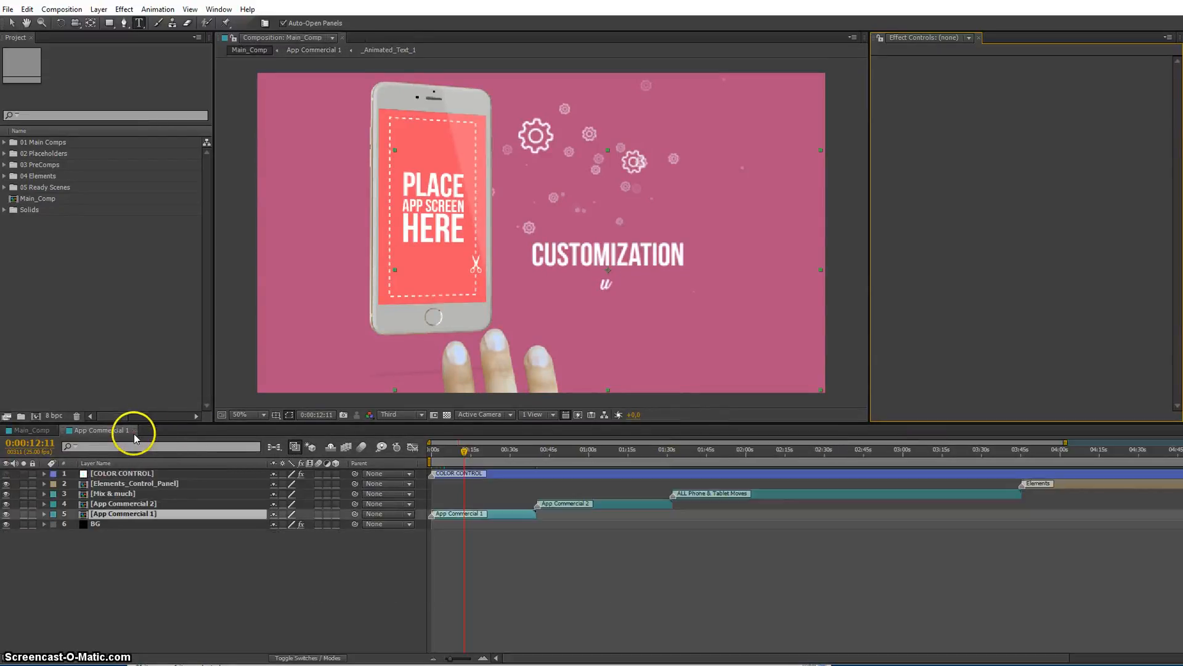
- Open App Commercial 2 from 0:01:09:14 of Main_Comp and look through its layer stack down to Black Solid 1
{"action": "left_click", "coordinate": [614, 455]}
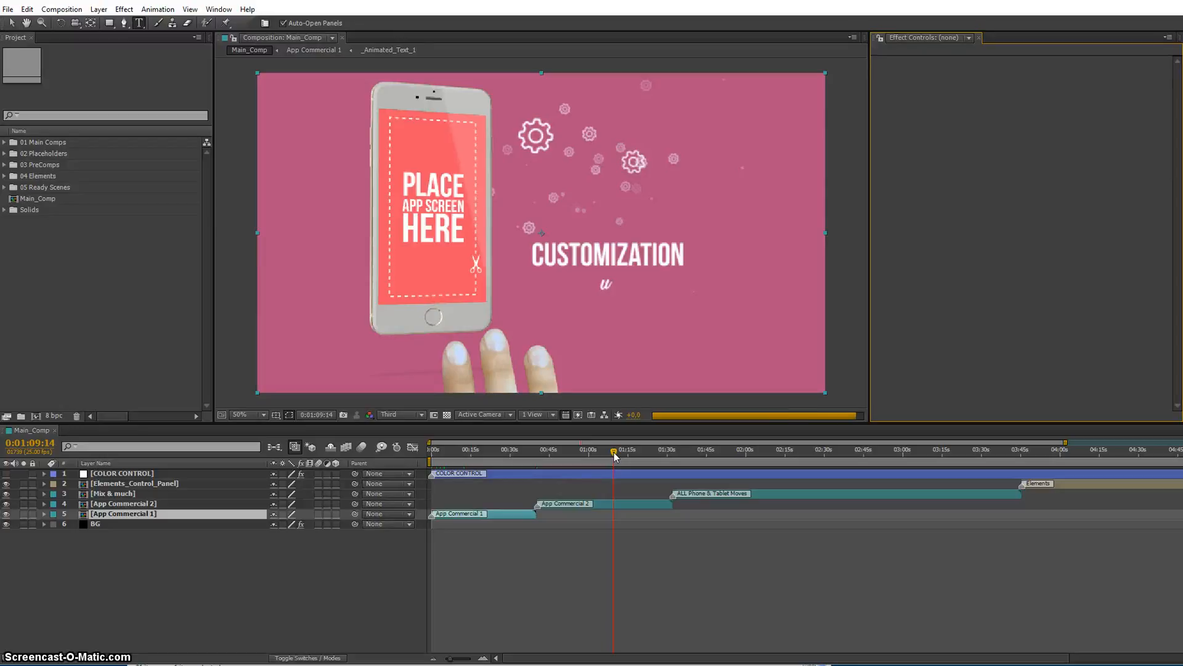
{"action": "double_click", "coordinate": [602, 503]}
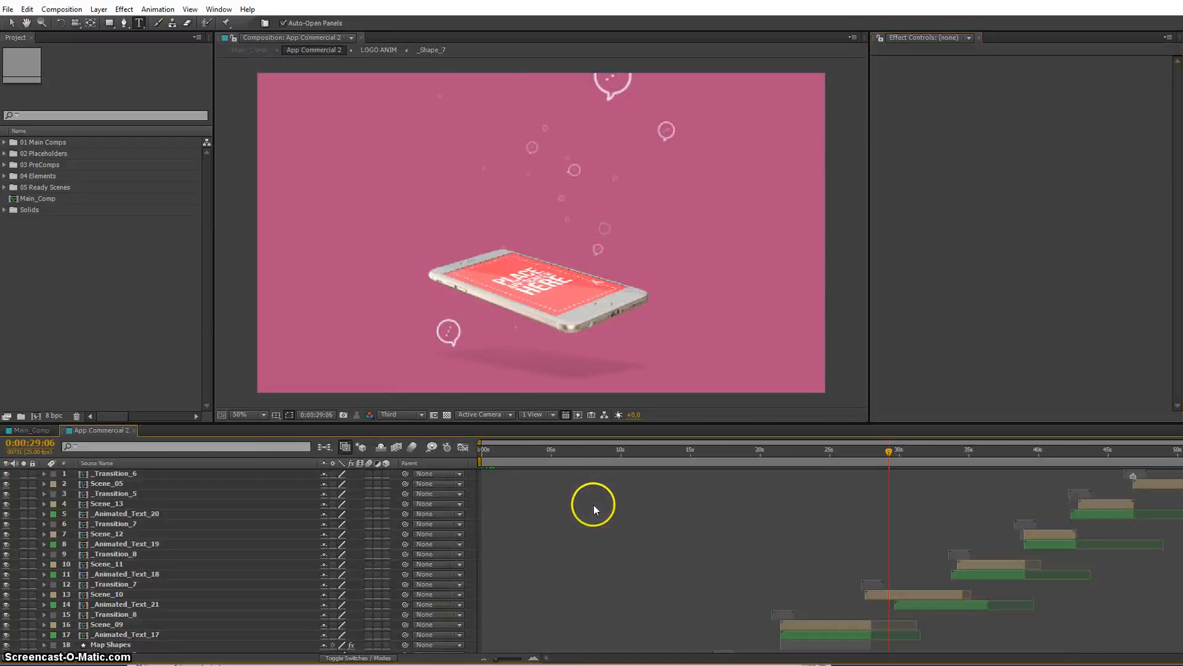
{"action": "key", "text": "h"}
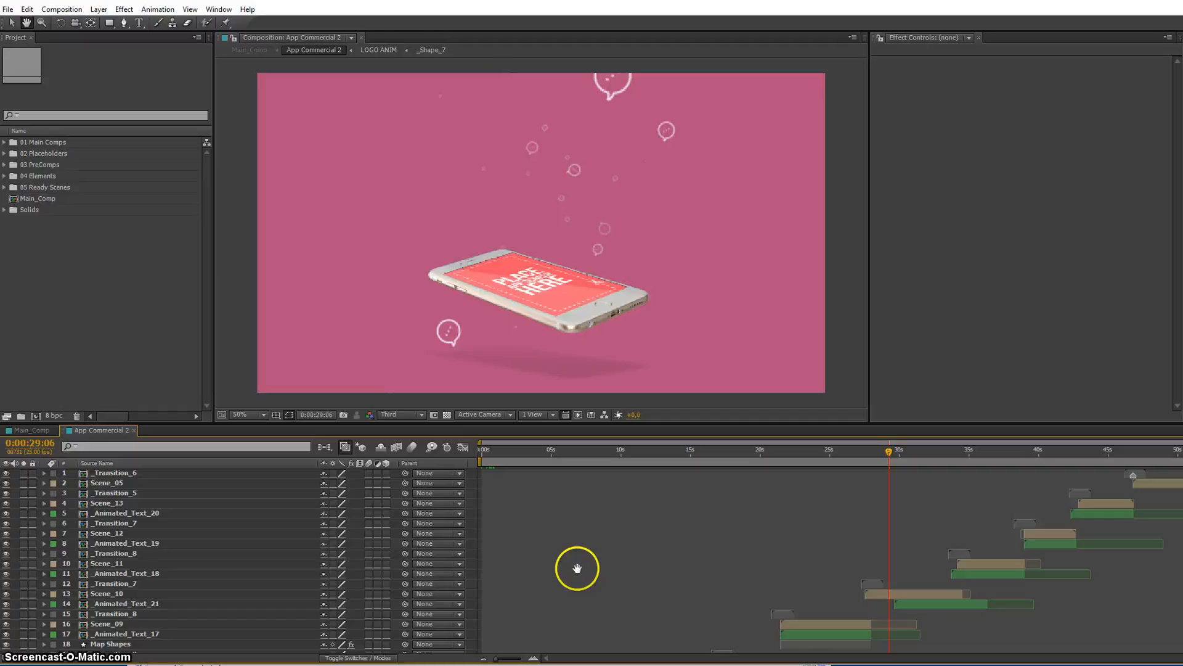
{"action": "scroll", "coordinate": [578, 498], "scroll_direction": "down", "scroll_amount": 4}
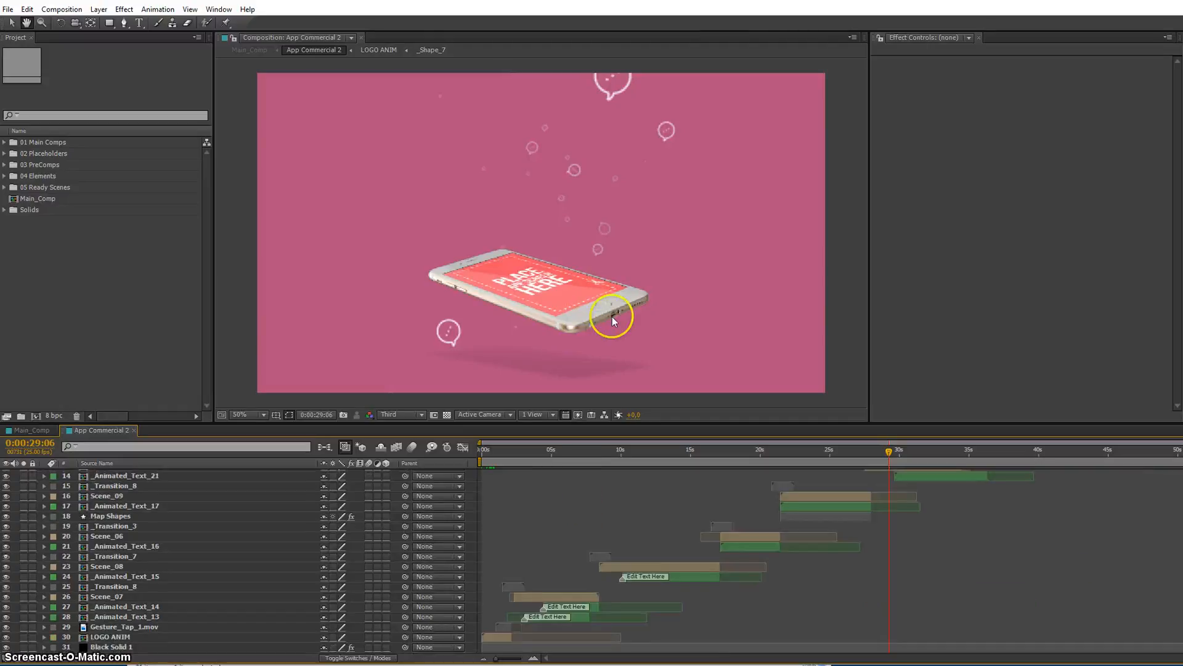
{"action": "key", "text": "ctrl+t"}
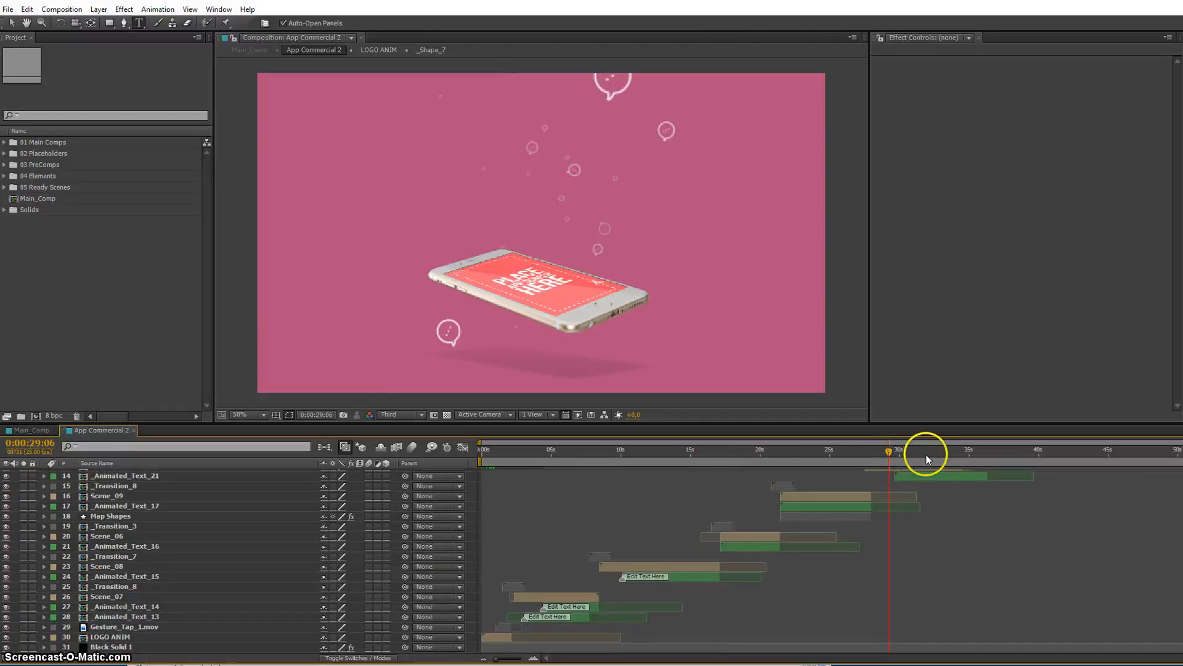
- Open Scene_09, check its Particles and _Compass layers, and open 15_Phone (Portrait to Landscape) 1 to see its two placeholder layers
{"action": "double_click", "coordinate": [808, 495]}
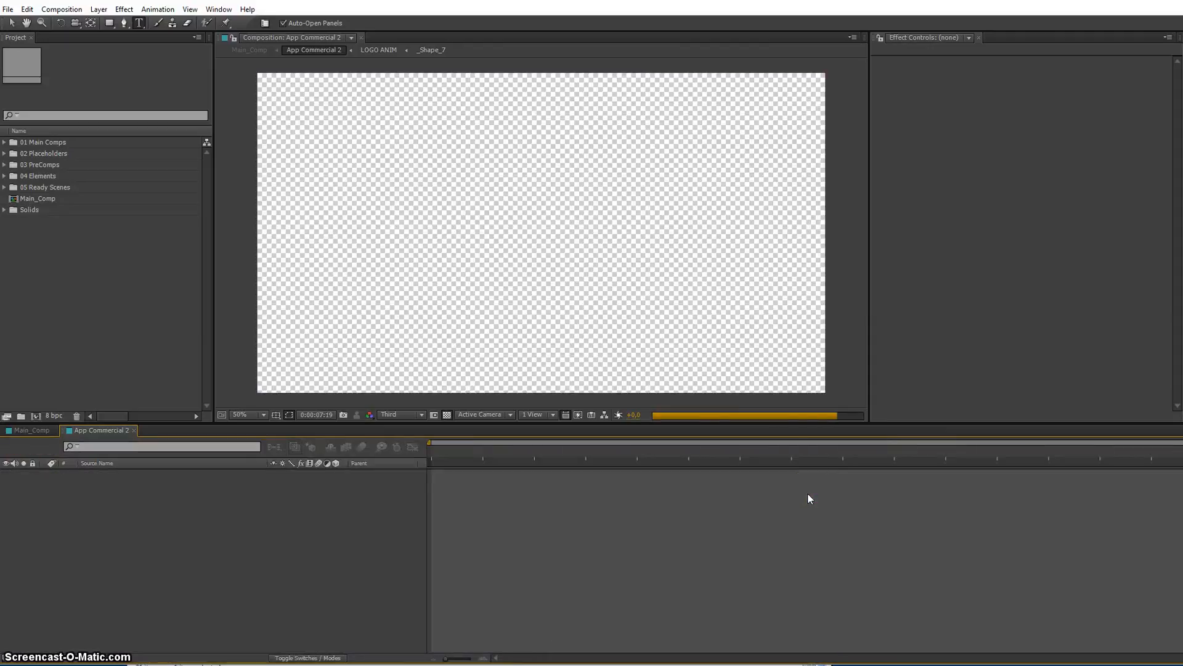
{"action": "left_click", "coordinate": [515, 503]}
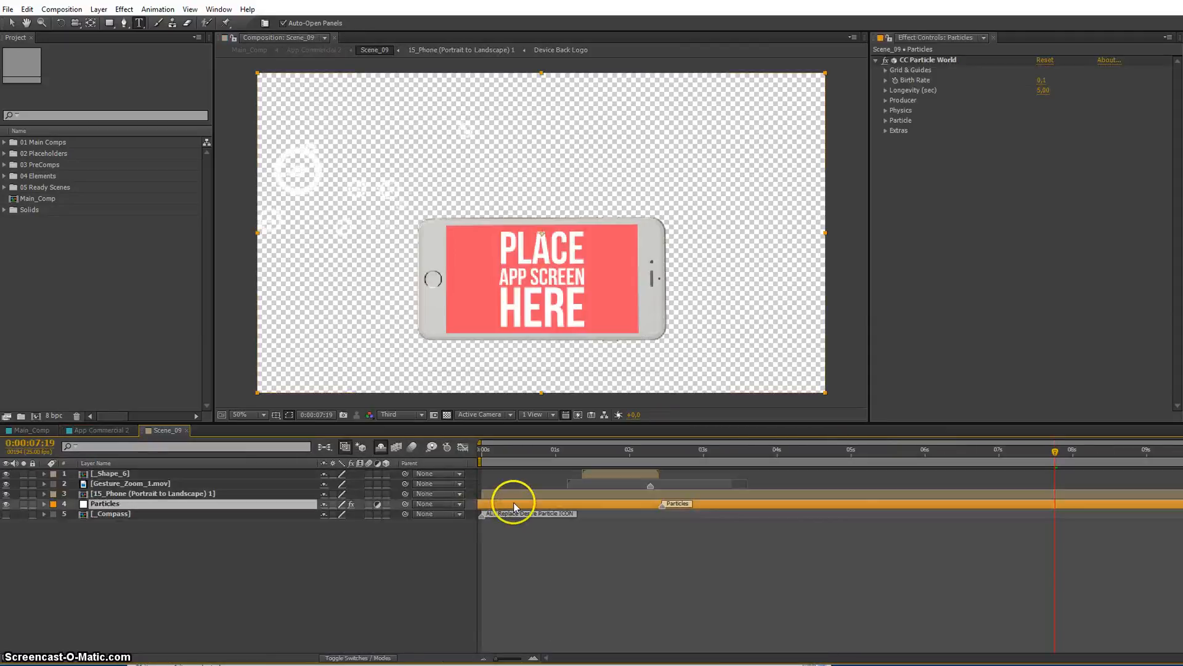
{"action": "left_click", "coordinate": [512, 514]}
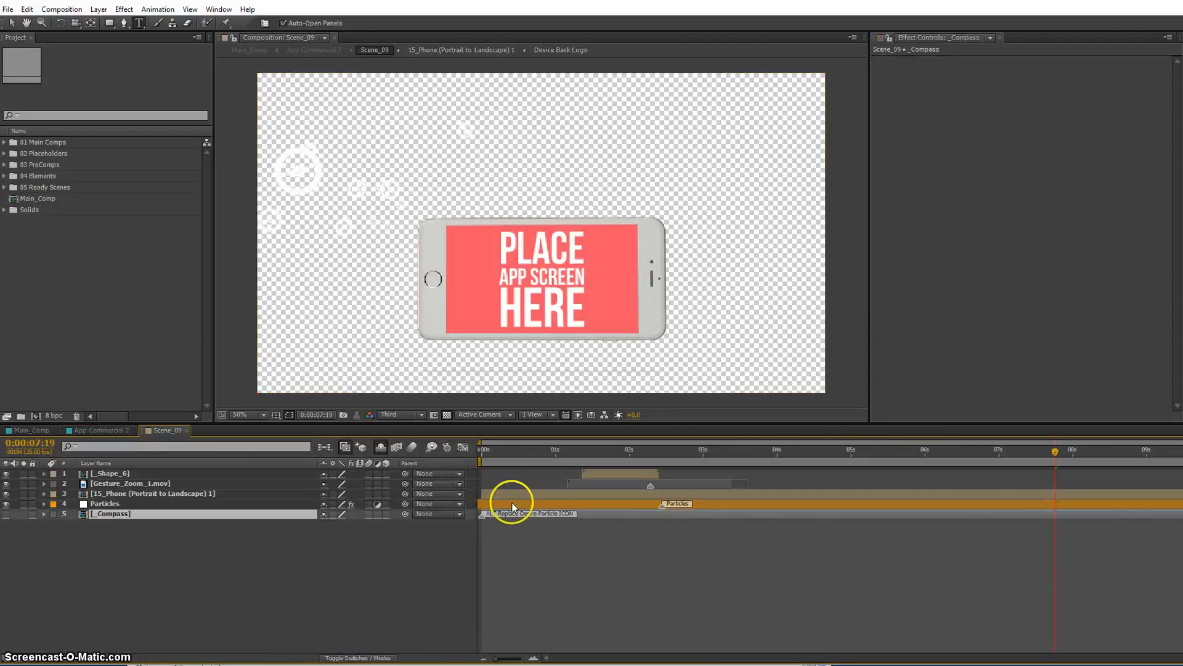
{"action": "double_click", "coordinate": [512, 495]}
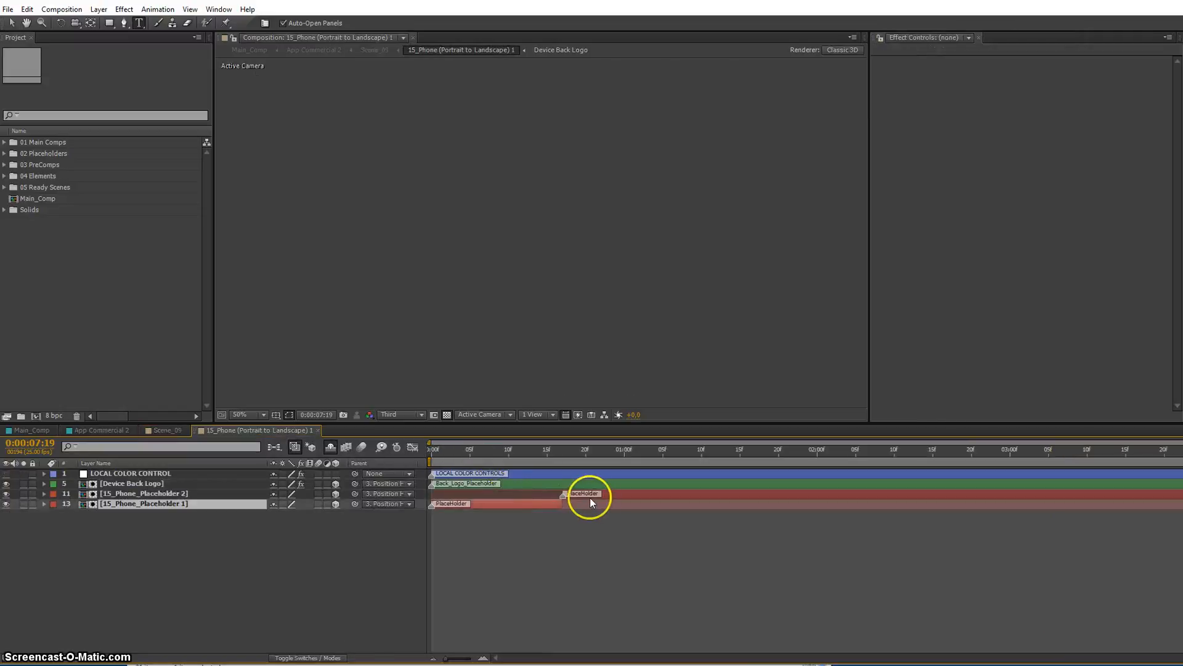
{"action": "left_click", "coordinate": [590, 499]}
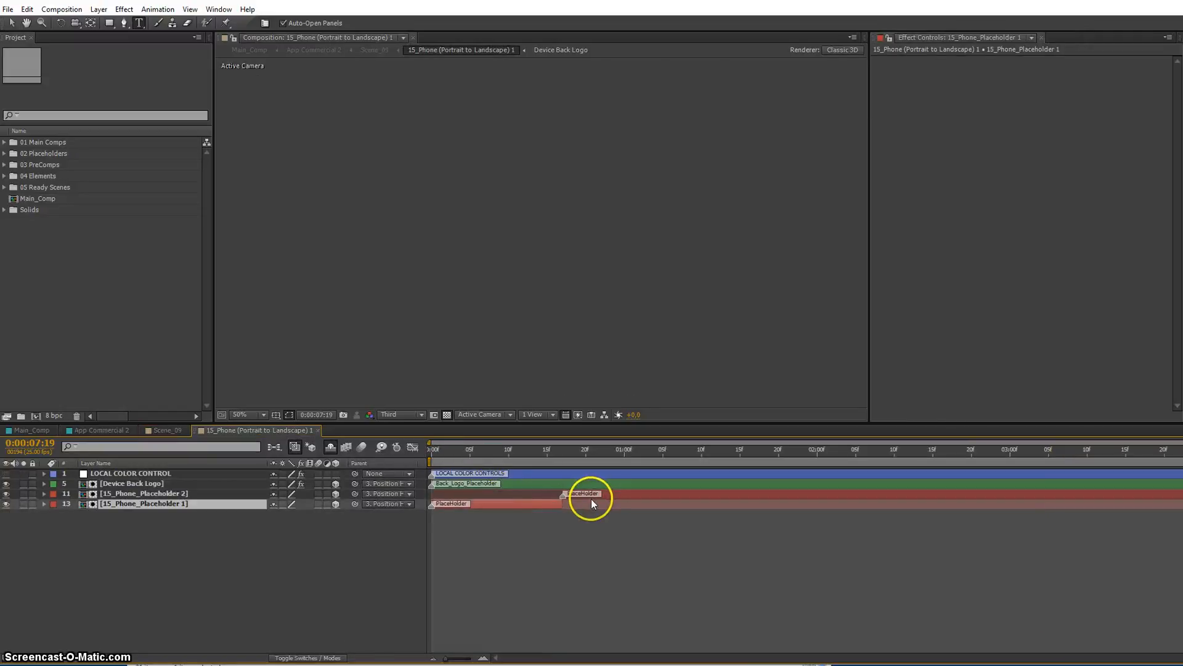
- Close 15_Phone (Portrait to Landscape) 1, Scene_09 and App Commercial 2 to return to Main_Comp
{"action": "left_click", "coordinate": [318, 430]}
{"action": "left_click", "coordinate": [187, 430]}
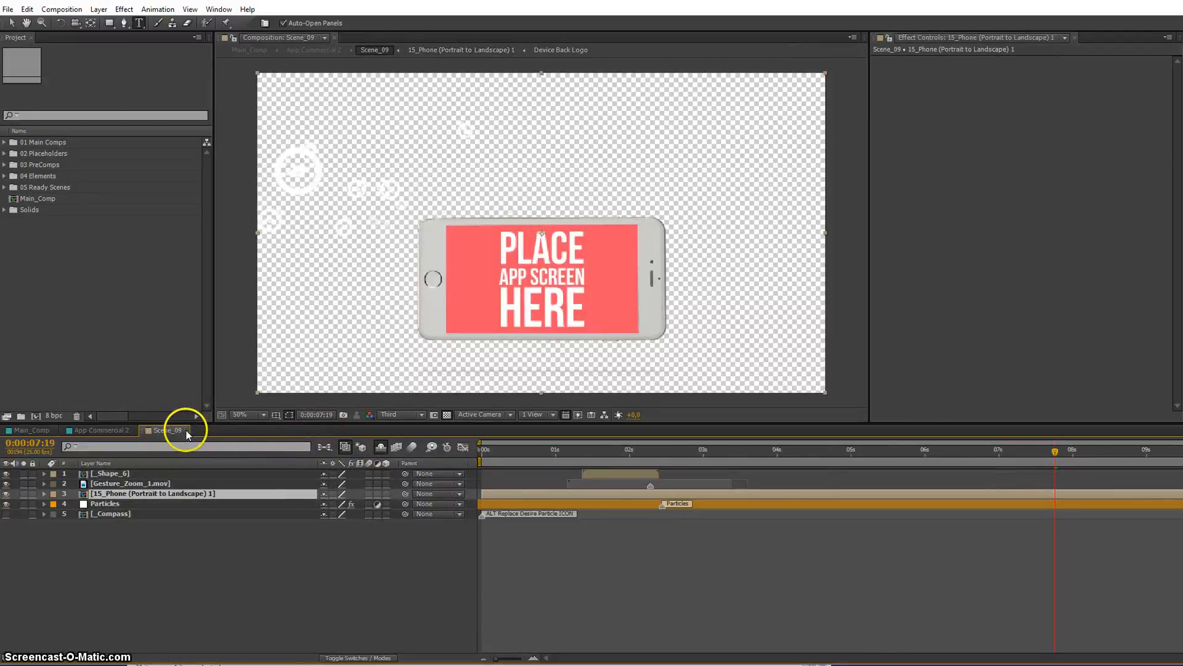
{"action": "left_click", "coordinate": [181, 432]}
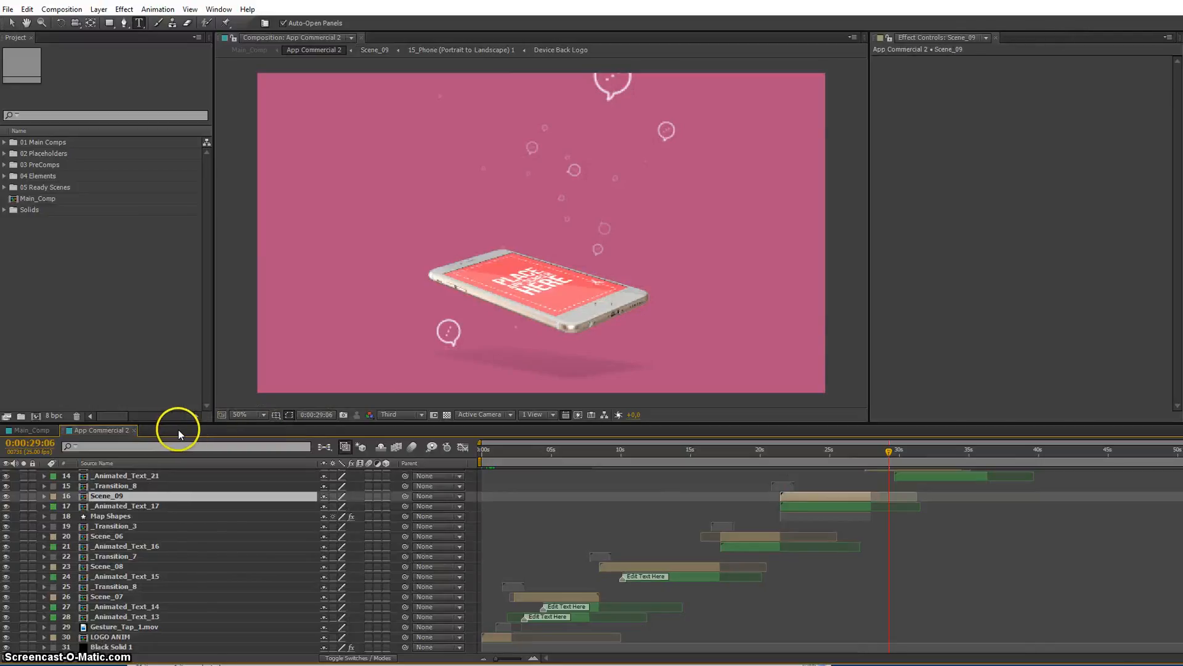
{"action": "left_click", "coordinate": [134, 431]}
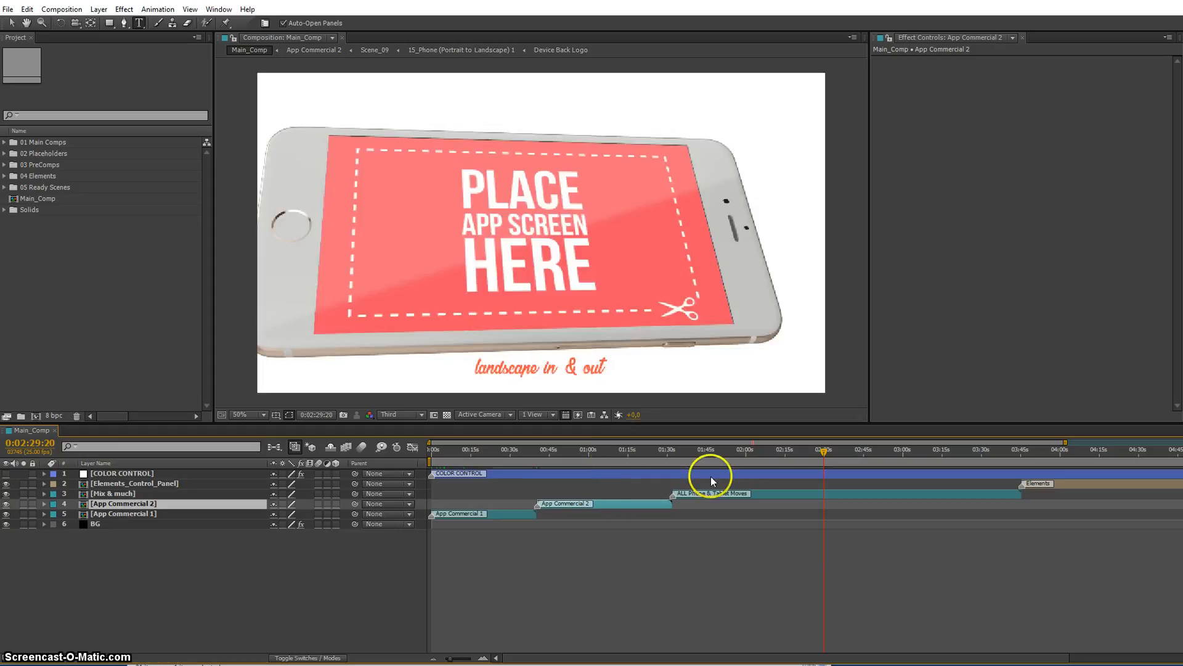
- Open the Mix & much composition from Main_Comp and look at its All Phones and All Tablet animations layers
{"action": "left_click", "coordinate": [715, 493]}
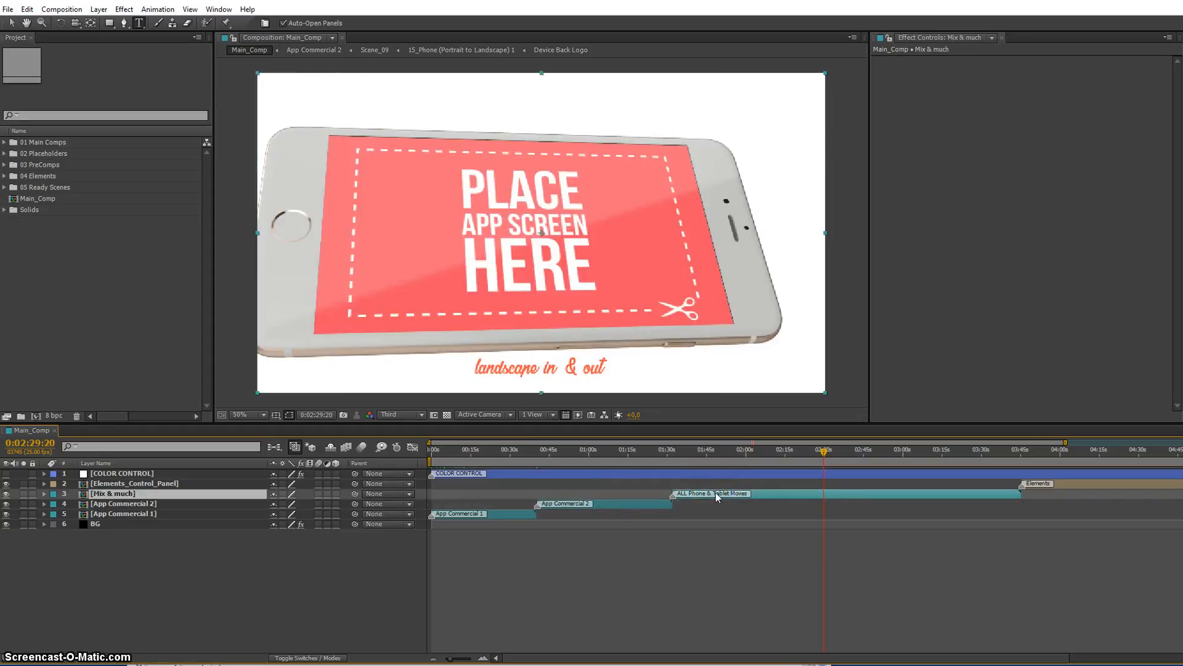
{"action": "double_click", "coordinate": [716, 494]}
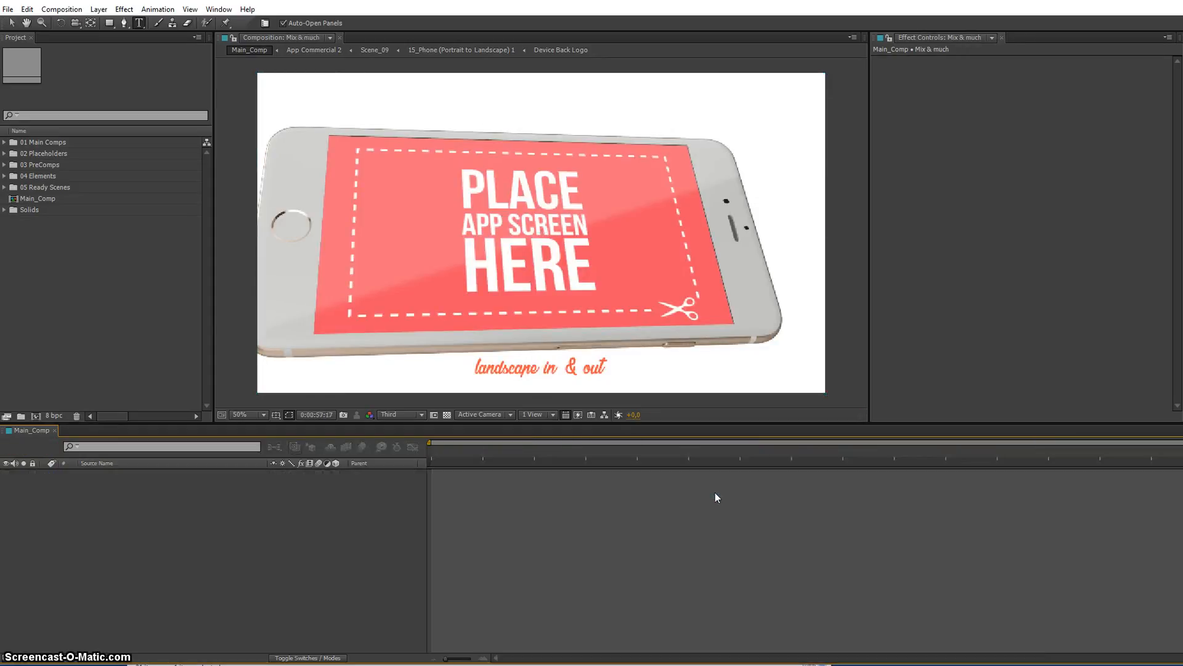
{"action": "left_click", "coordinate": [565, 483]}
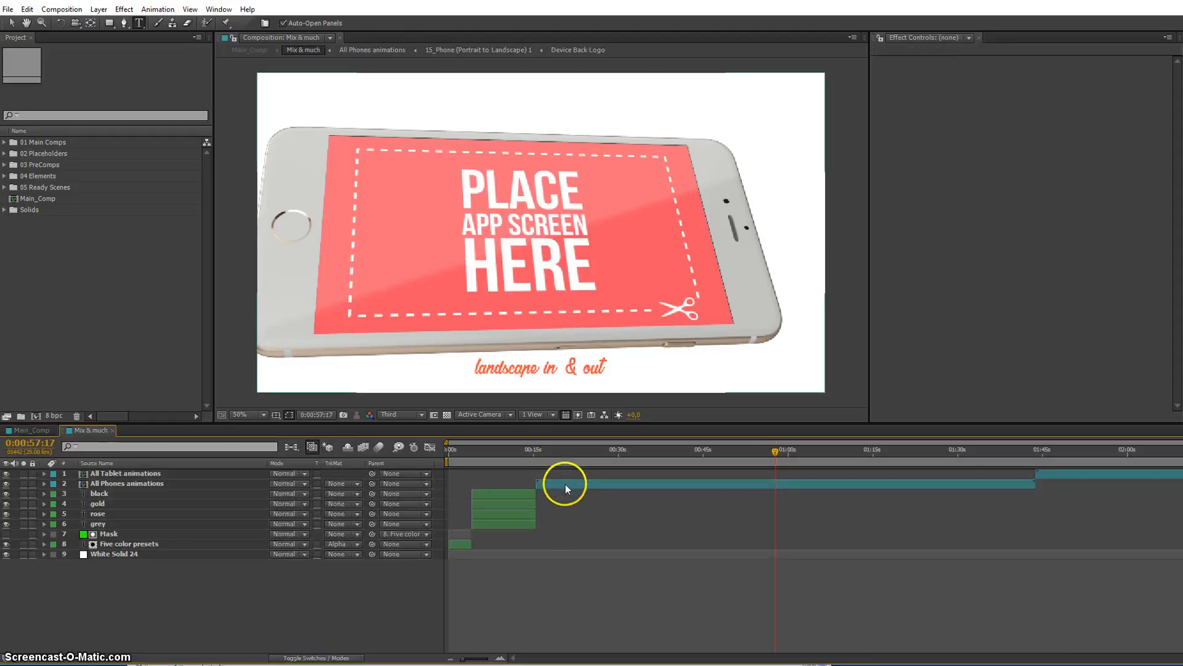
{"action": "left_click", "coordinate": [154, 474]}
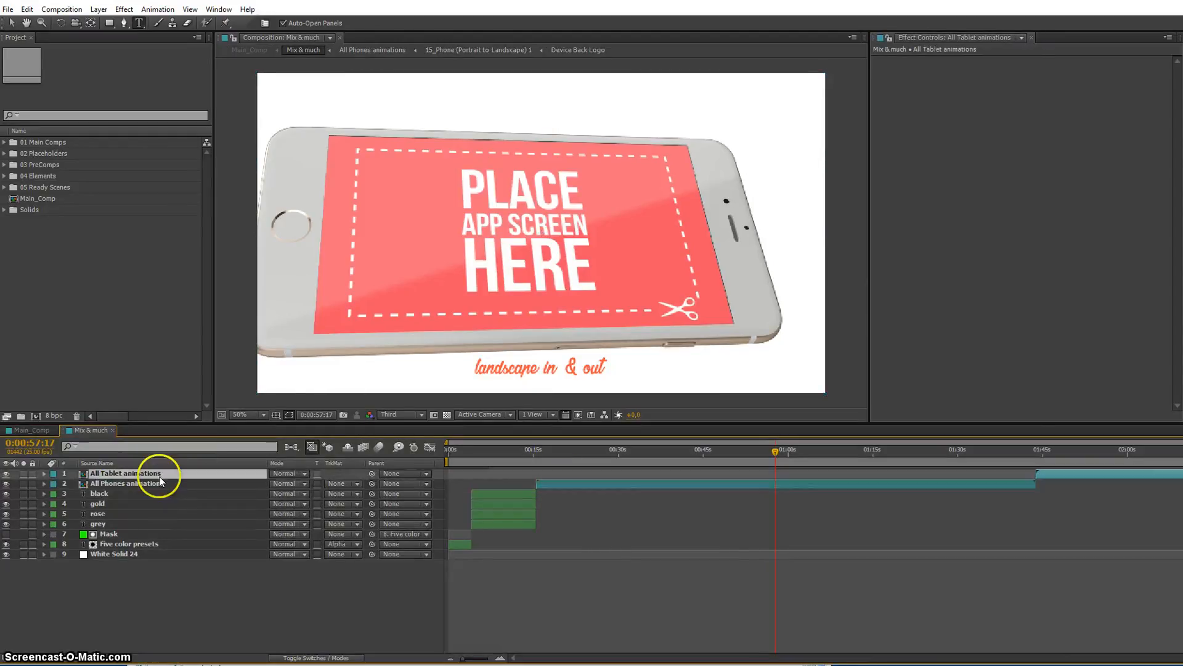
- View the color name texts at 0:00:09:00 and the Five color presets title at 0:00:01:14, and close Mix & much
{"action": "left_click", "coordinate": [485, 460]}
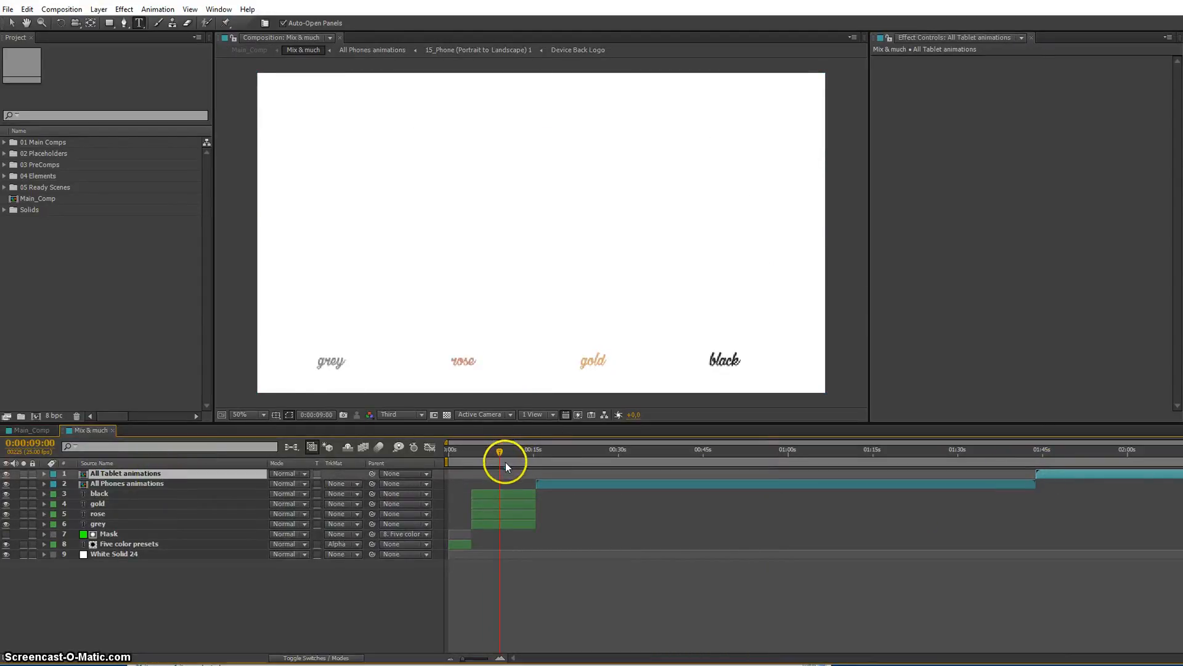
{"action": "left_click", "coordinate": [499, 495]}
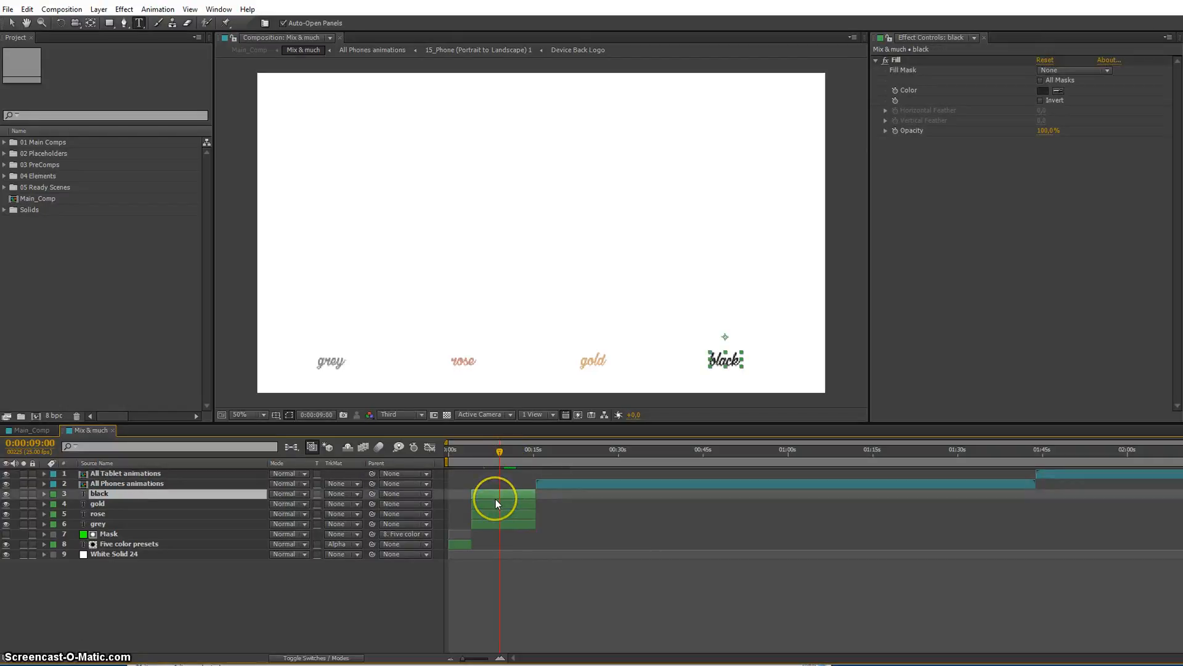
{"action": "left_click", "coordinate": [457, 457]}
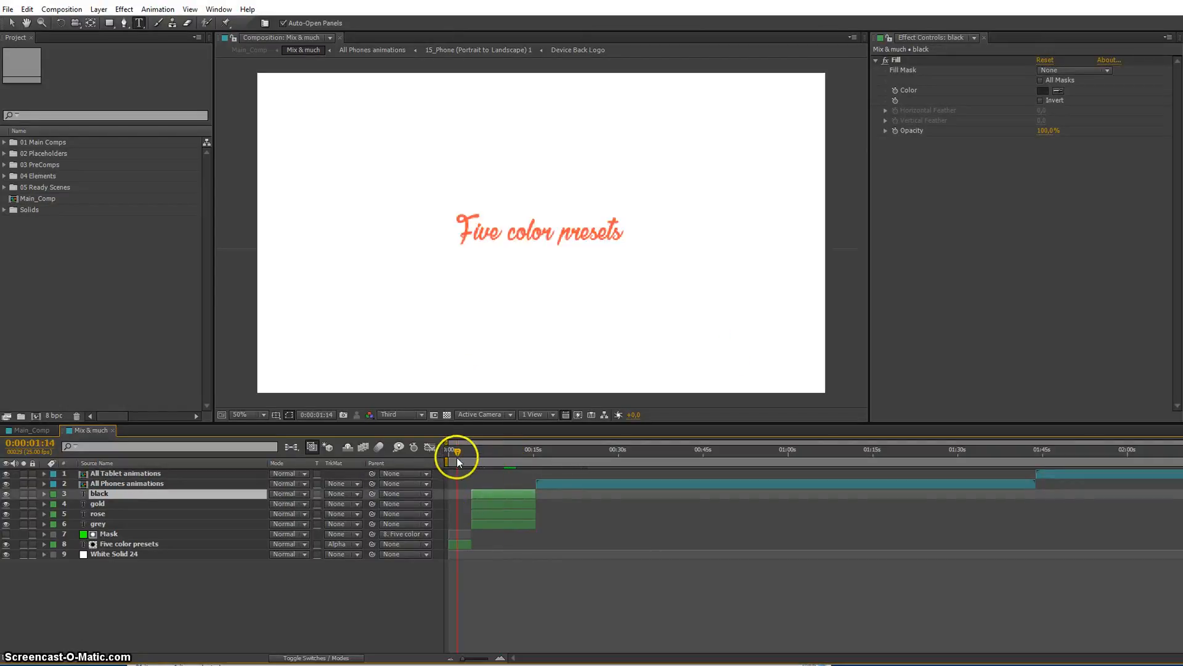
{"action": "left_click", "coordinate": [111, 430]}
- Preview the Mix & much section of Main_Comp up to 0:02:12:09 and show the COLOR CONTROL layer's effects
{"action": "left_click", "coordinate": [764, 493]}
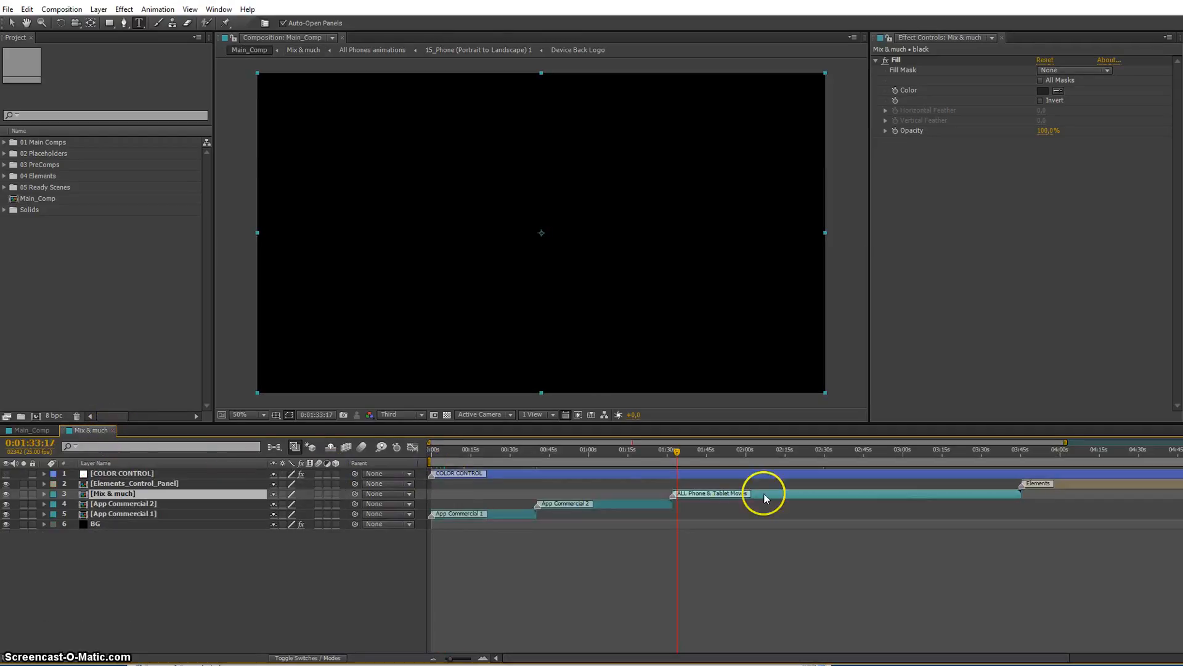
{"action": "left_click", "coordinate": [678, 450]}
{"action": "left_click_drag", "start_coordinate": [723, 453], "coordinate": [778, 452]}
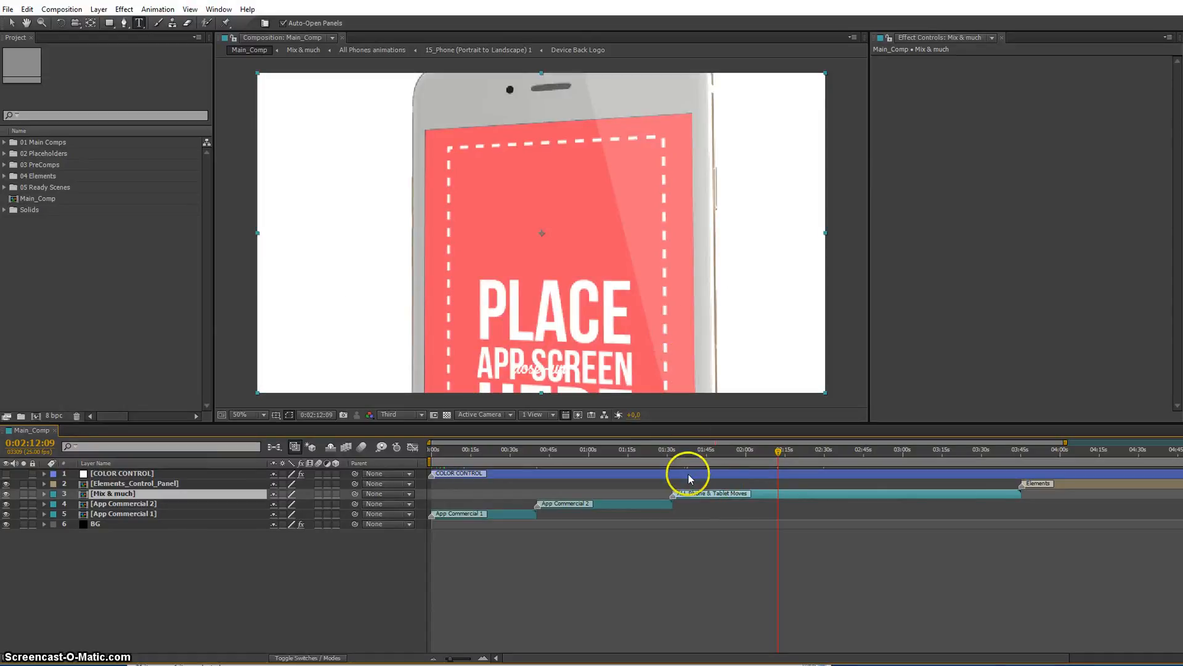
{"action": "left_click", "coordinate": [690, 474]}
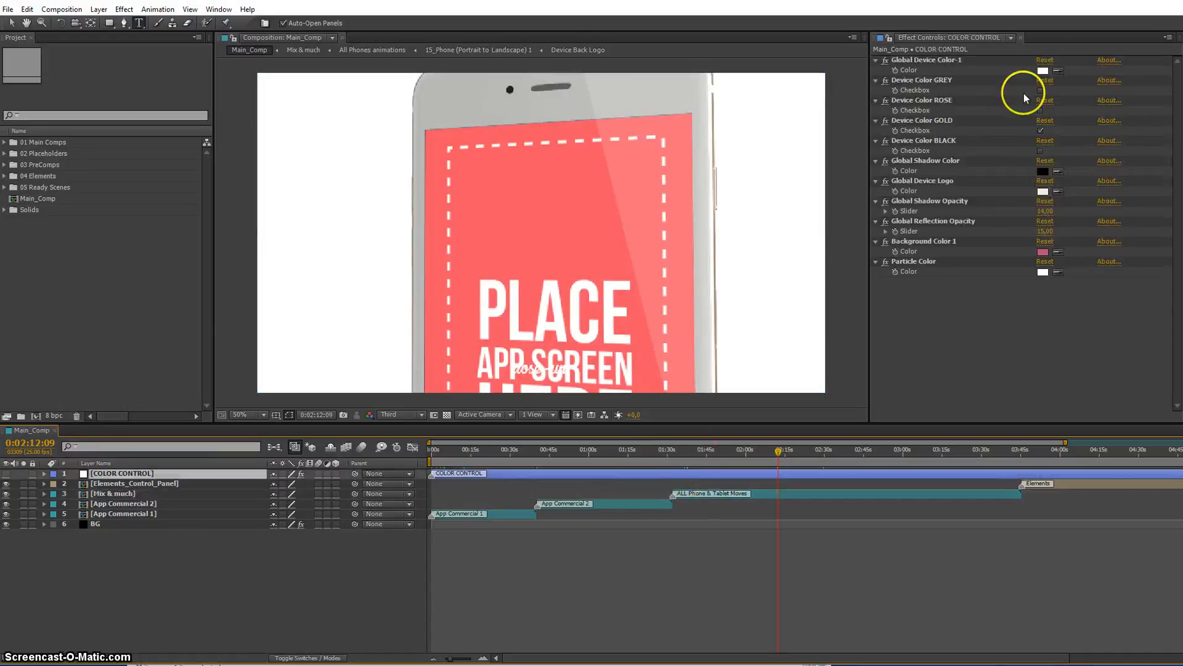
{"action": "left_click", "coordinate": [1040, 130]}
- Scrub through the phone animations in Main_Comp's Mix & much section and stop on the bottom to landscape move at 0:03:05:22
{"action": "left_click", "coordinate": [865, 458]}
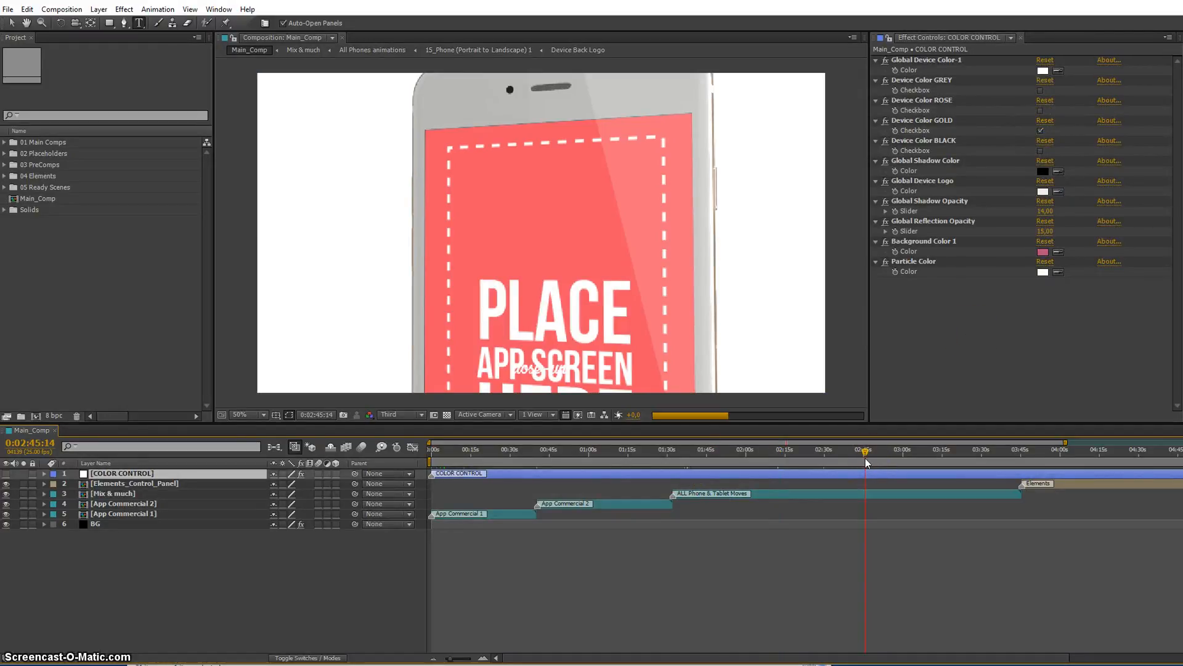
{"action": "left_click_drag", "start_coordinate": [865, 457], "coordinate": [953, 449]}
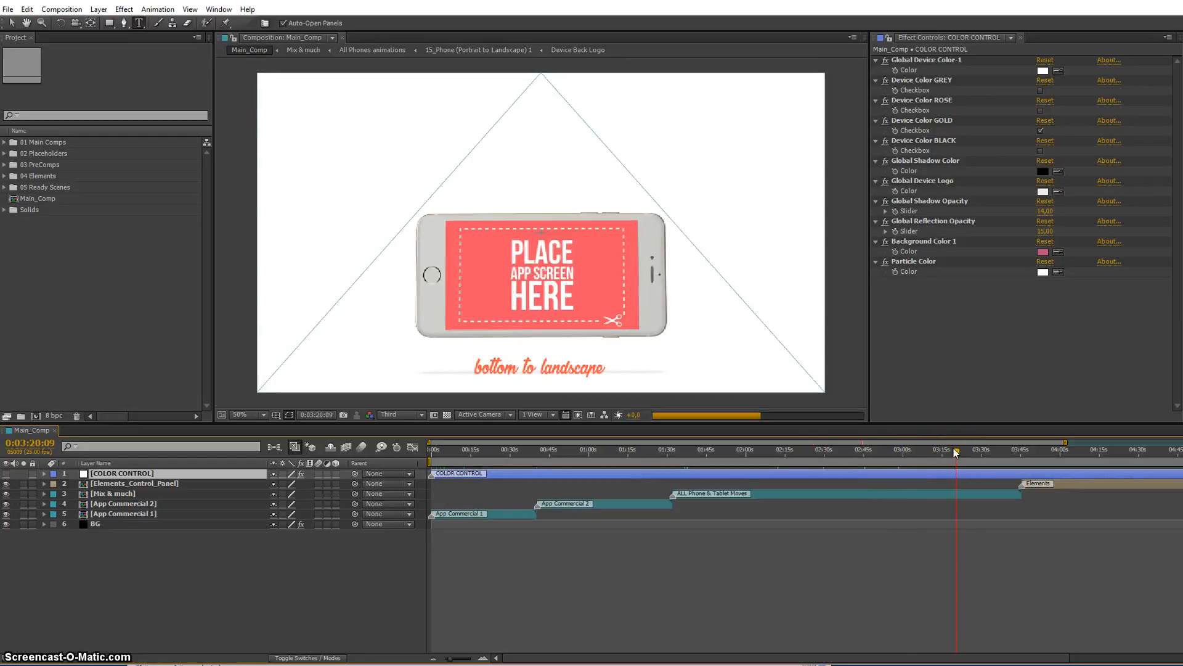
{"action": "left_click", "coordinate": [709, 461]}
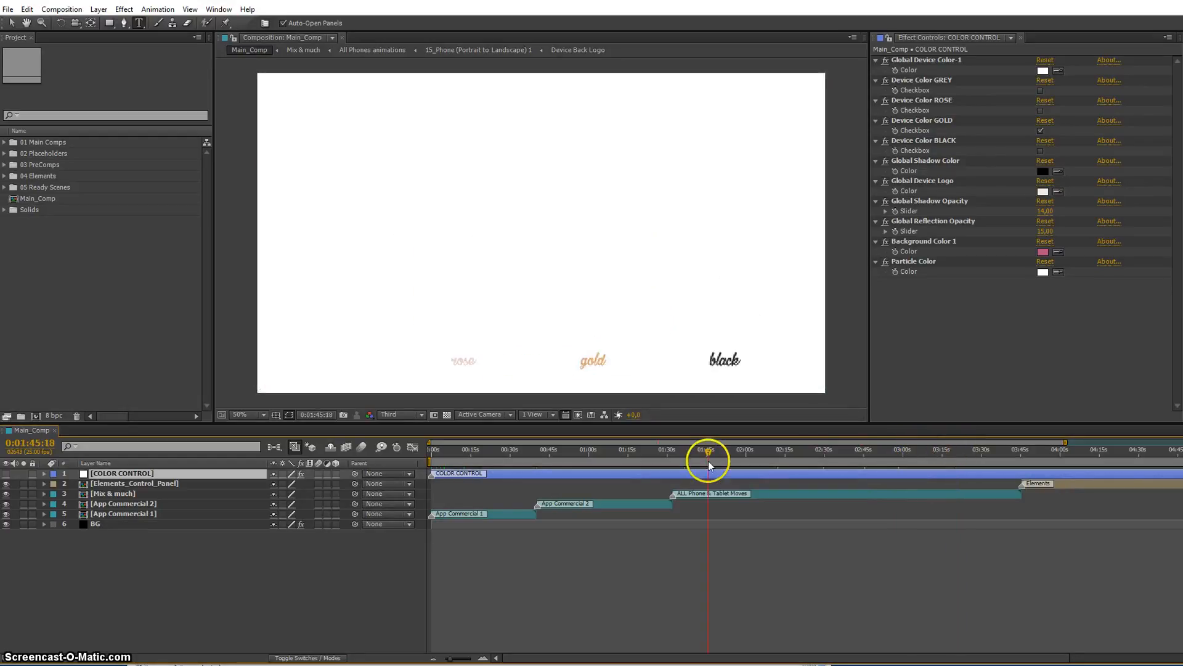
{"action": "left_click_drag", "start_coordinate": [749, 462], "coordinate": [777, 461]}
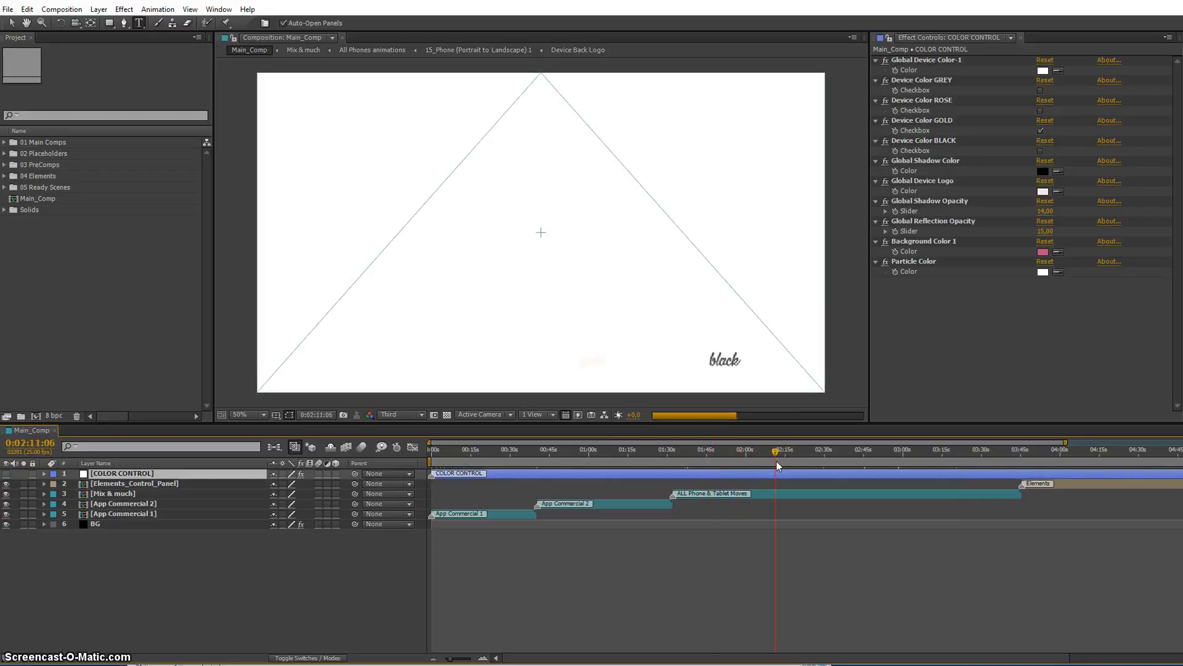
{"action": "left_click", "coordinate": [757, 459]}
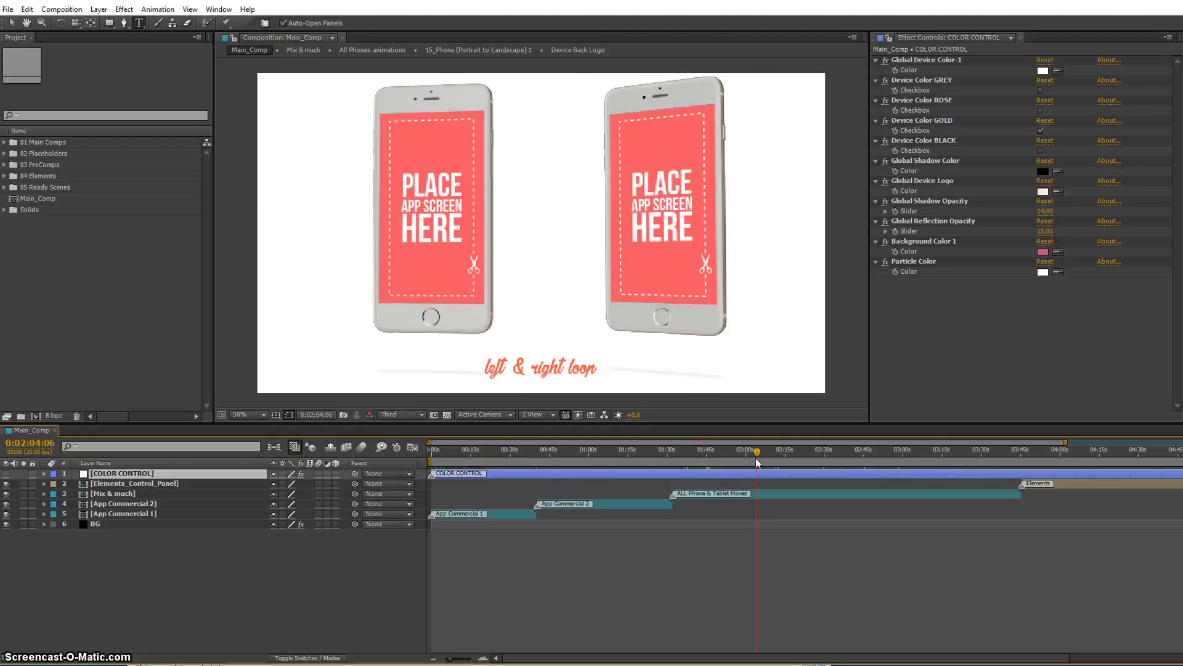
{"action": "left_click_drag", "start_coordinate": [757, 457], "coordinate": [769, 458]}
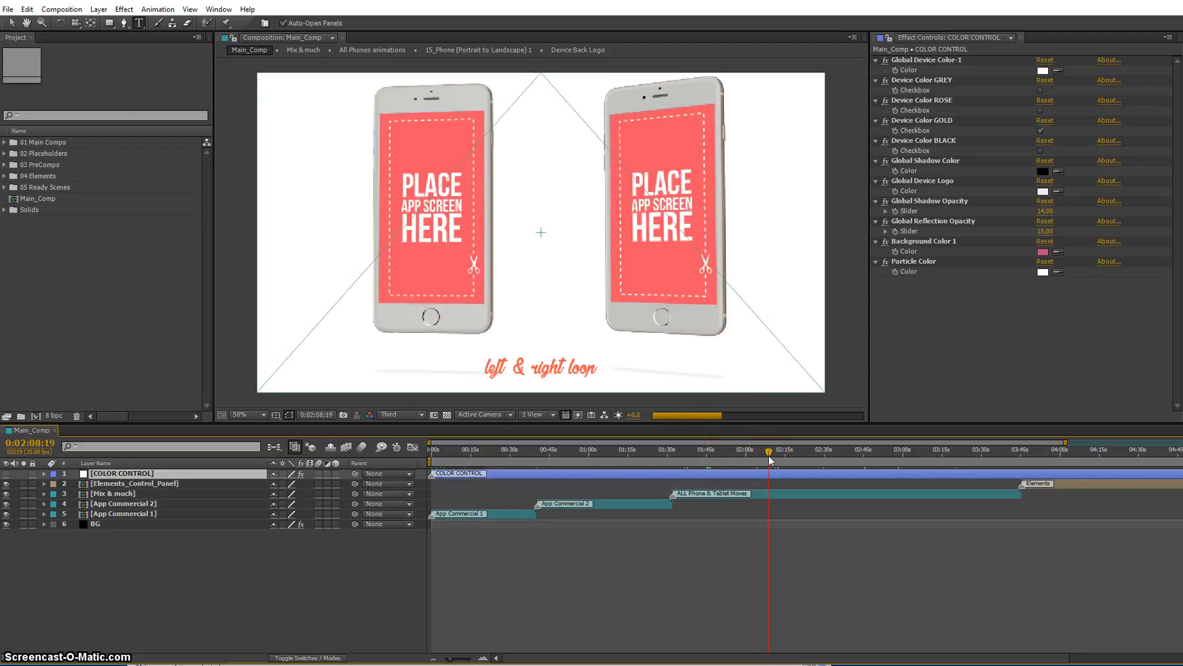
{"action": "left_click_drag", "start_coordinate": [768, 456], "coordinate": [812, 459]}
{"action": "left_click", "coordinate": [978, 457]}
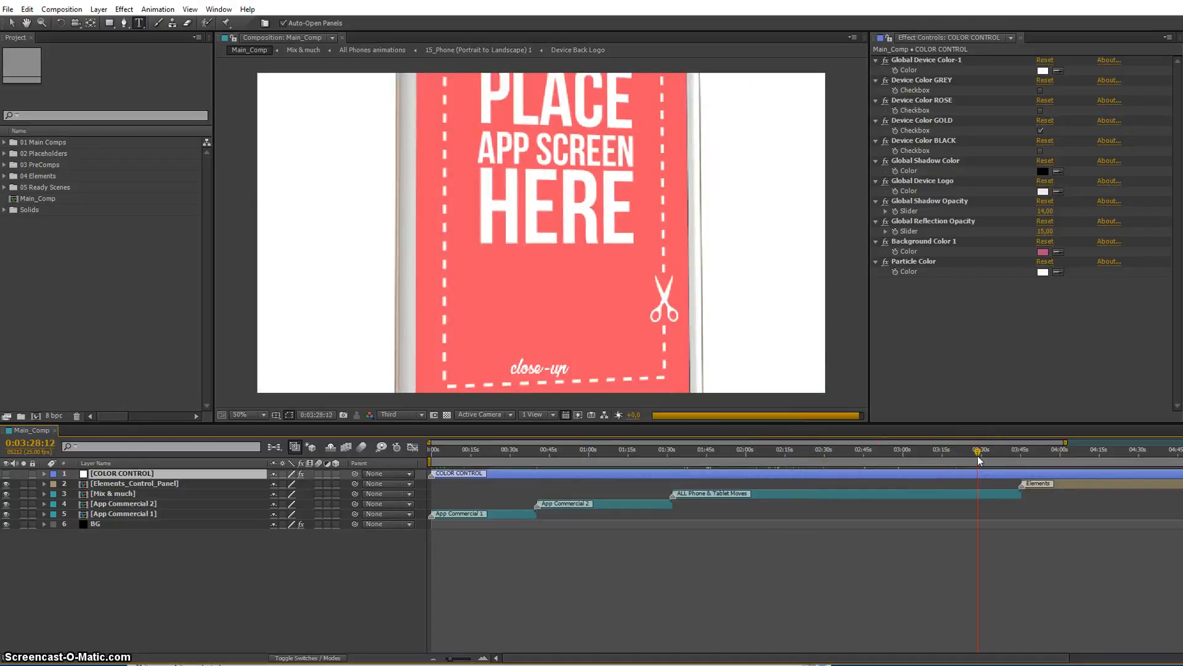
{"action": "left_click_drag", "start_coordinate": [977, 456], "coordinate": [899, 461]}
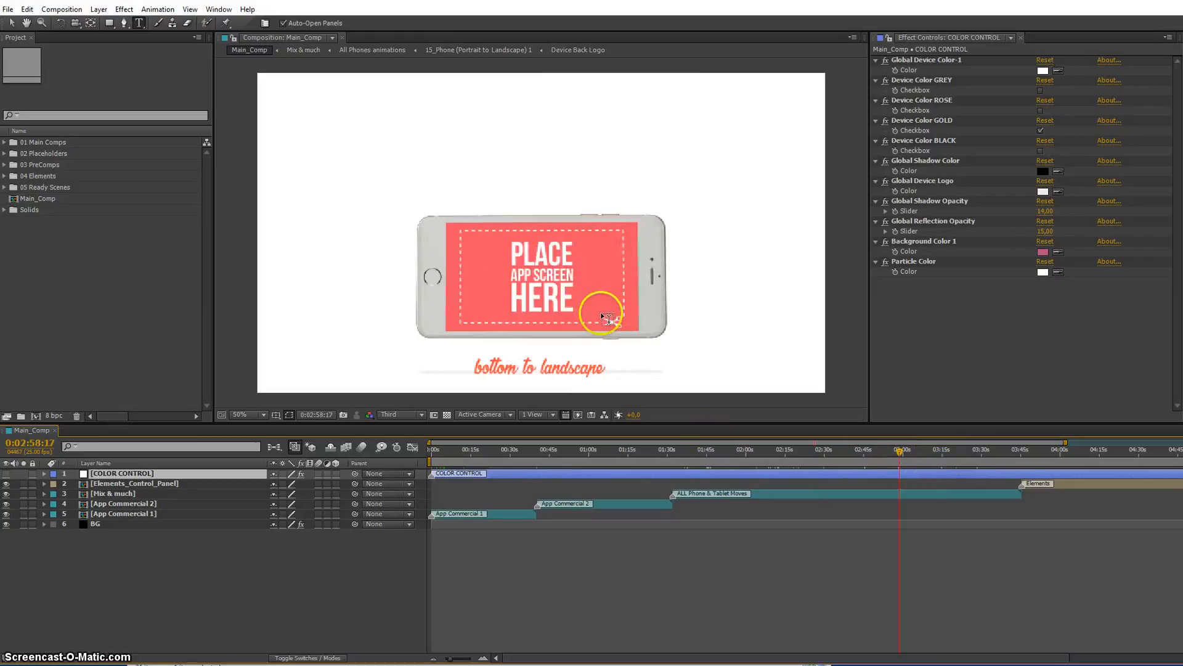
{"action": "left_click", "coordinate": [918, 454]}
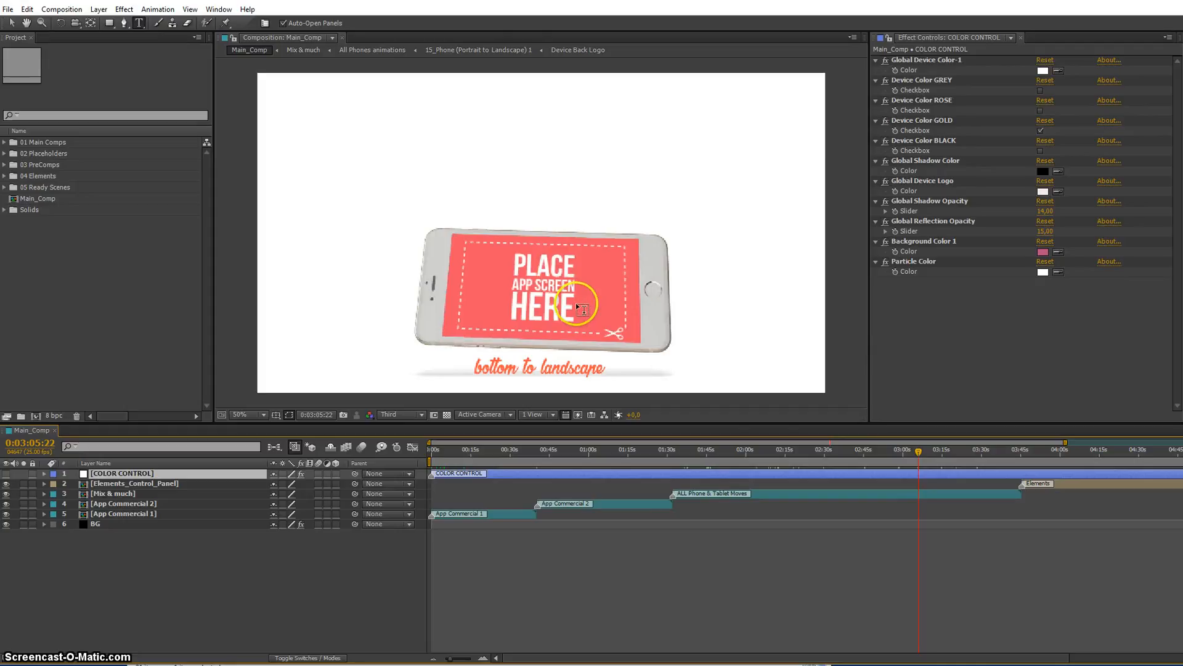
- Magnify the viewer to 100% centered on the landscape phone and set the preview resolution to Full
{"action": "scroll", "coordinate": [577, 307], "scroll_direction": "up", "scroll_amount": 1}
{"action": "left_click_drag", "start_coordinate": [575, 397], "coordinate": [421, 439]}
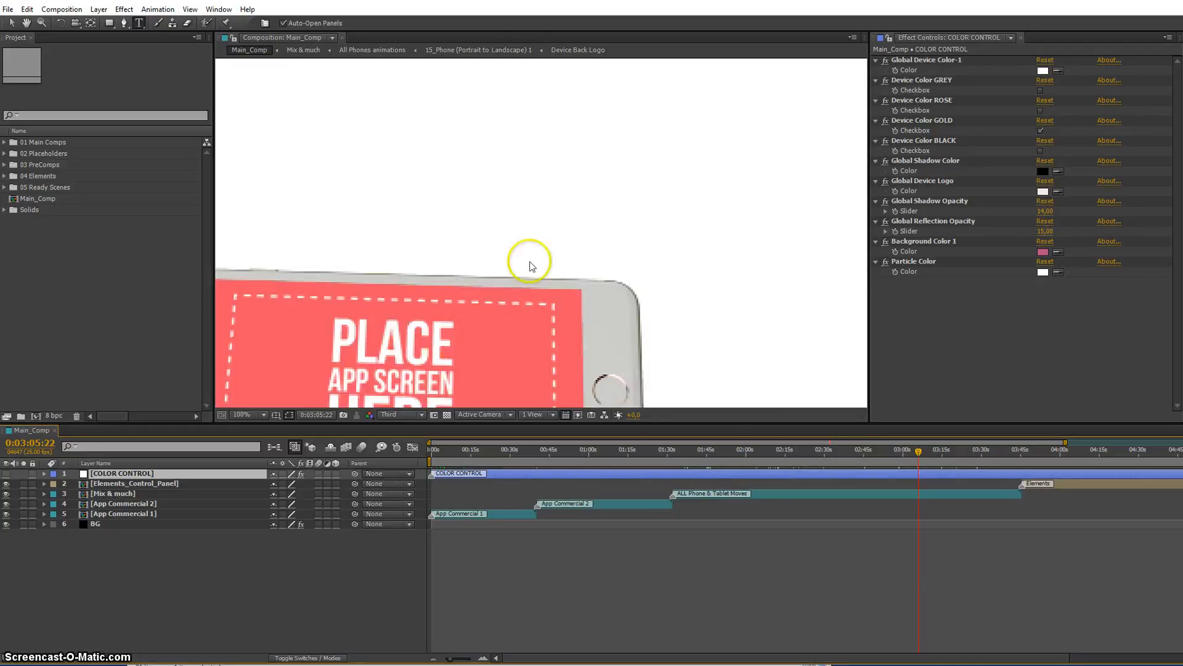
{"action": "left_click_drag", "start_coordinate": [460, 361], "coordinate": [565, 205]}
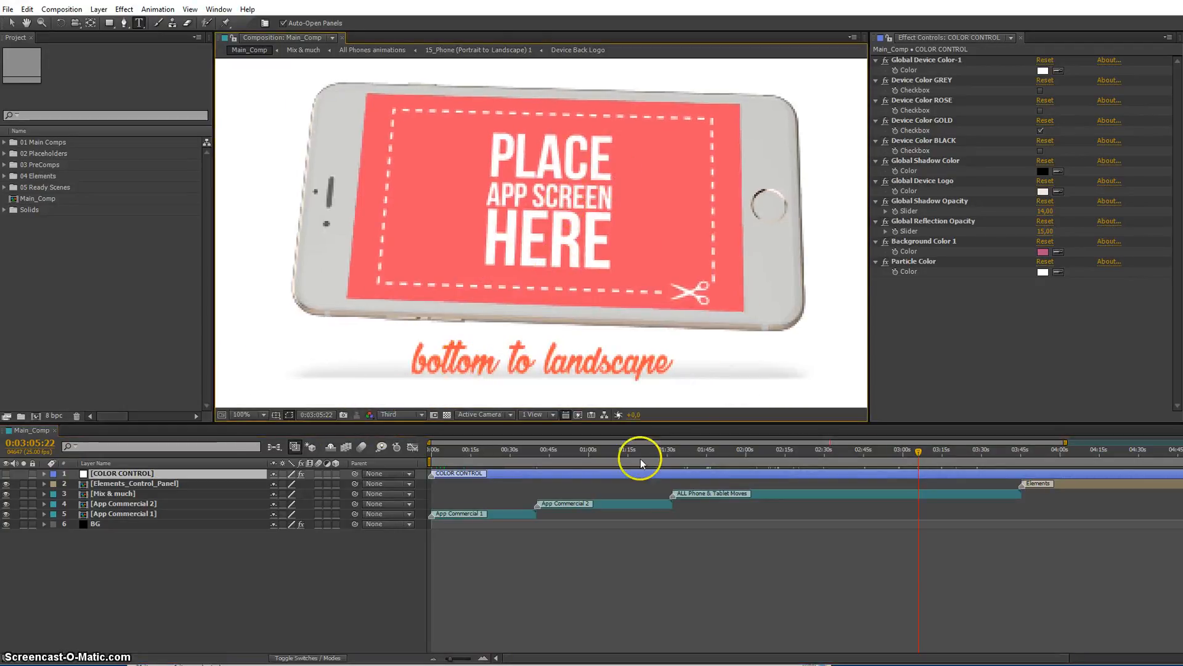
{"action": "left_click", "coordinate": [412, 417]}
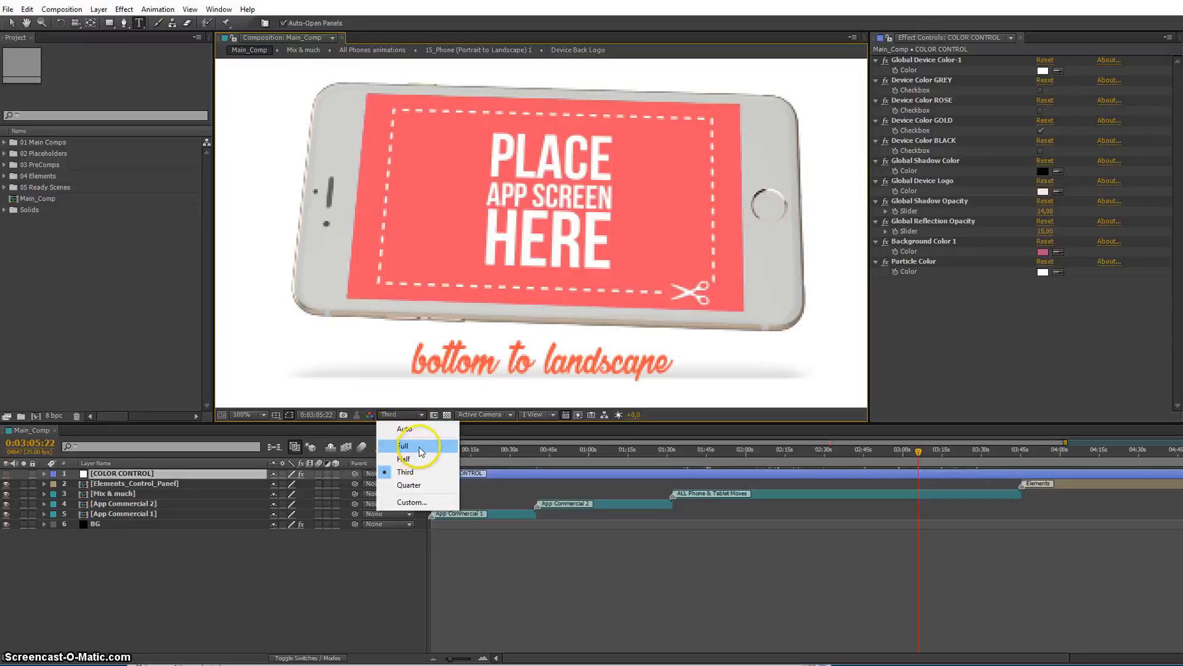
{"action": "left_click", "coordinate": [403, 445]}
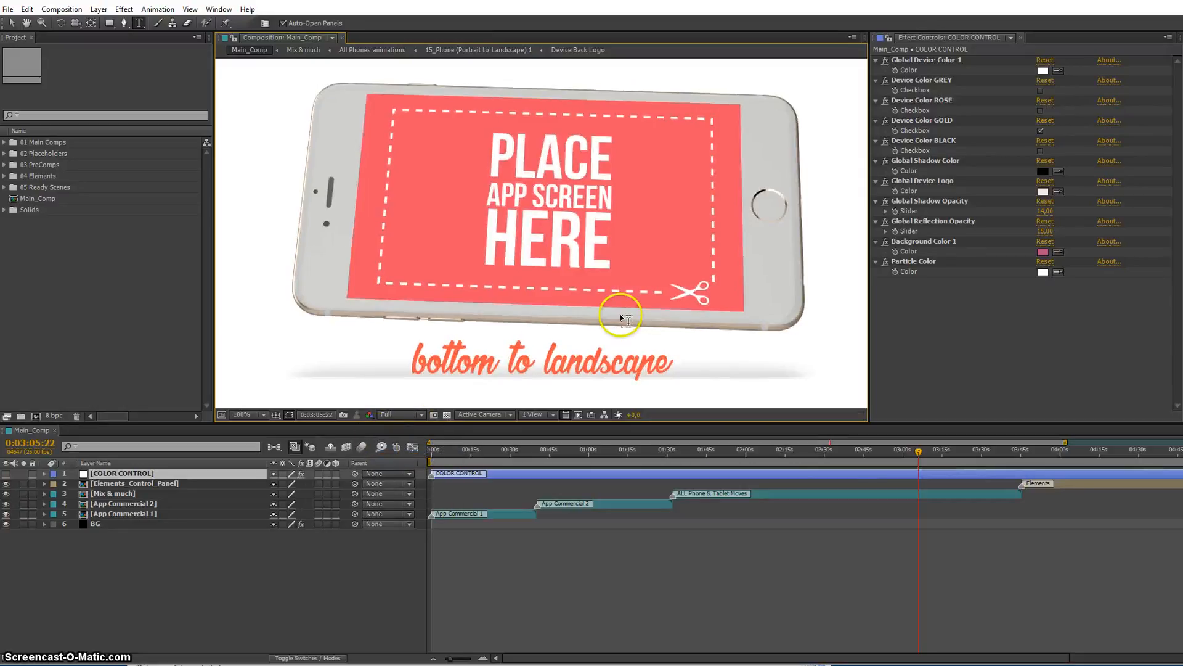
- Switch the global device color from GOLD through BLACK and GREY to ROSE, and select the Global Shadow Opacity effect
{"action": "left_click", "coordinate": [1041, 131]}
{"action": "left_click", "coordinate": [1040, 151]}
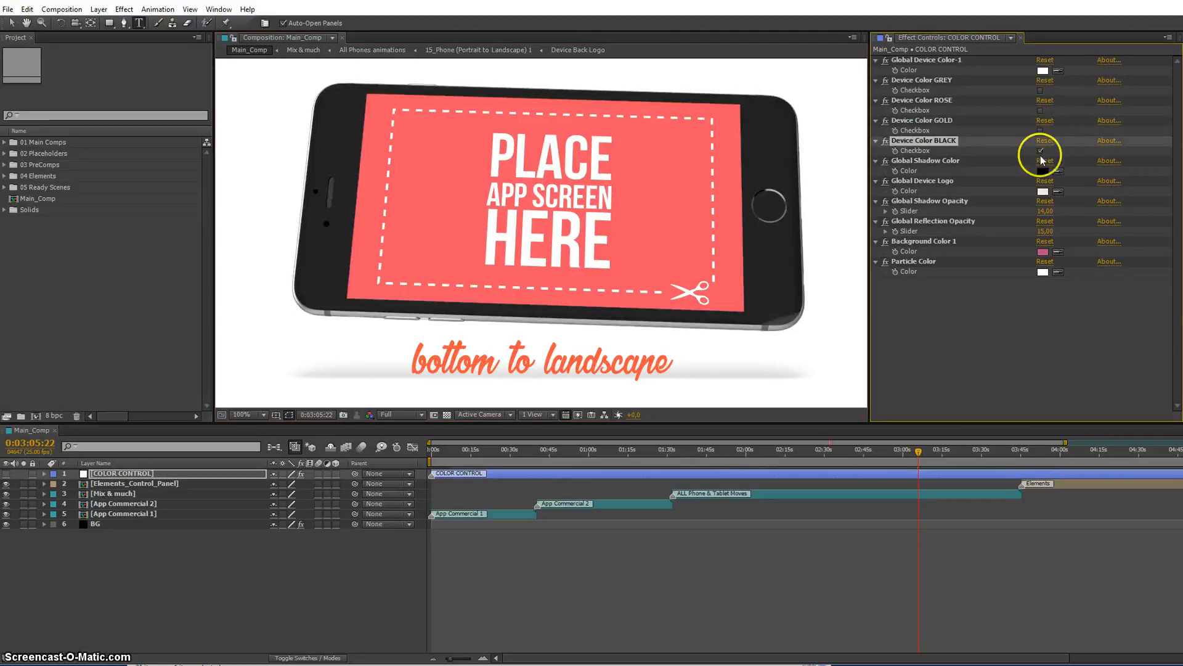
{"action": "left_click", "coordinate": [1040, 150]}
{"action": "left_click", "coordinate": [1041, 90]}
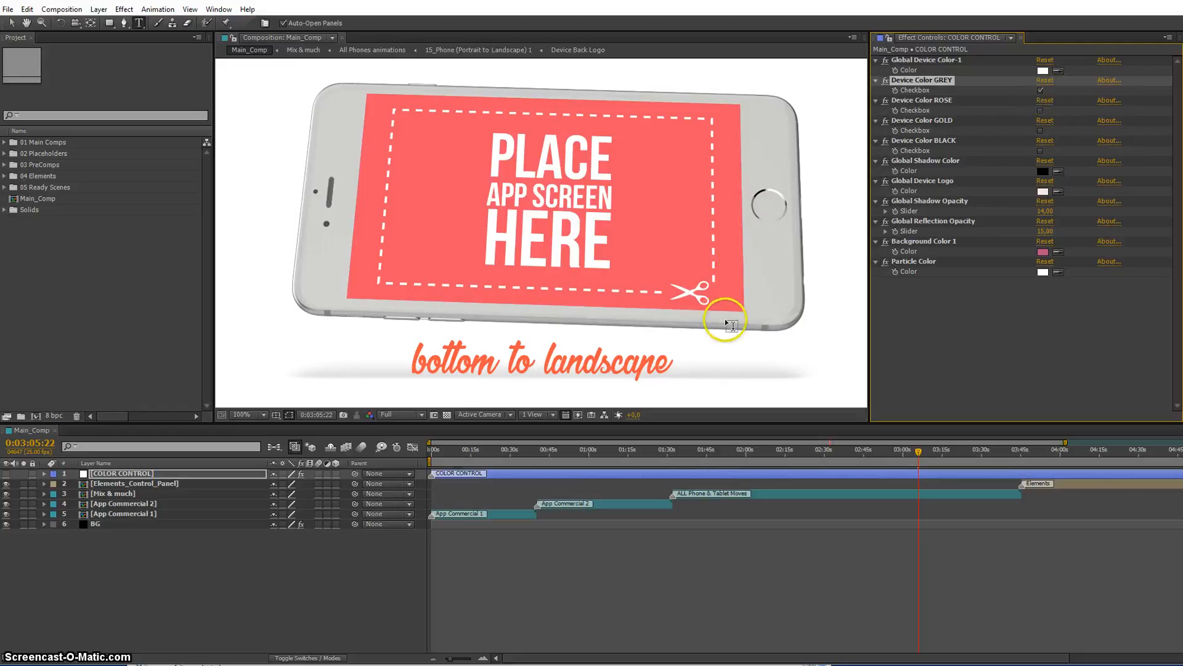
{"action": "left_click", "coordinate": [1040, 111]}
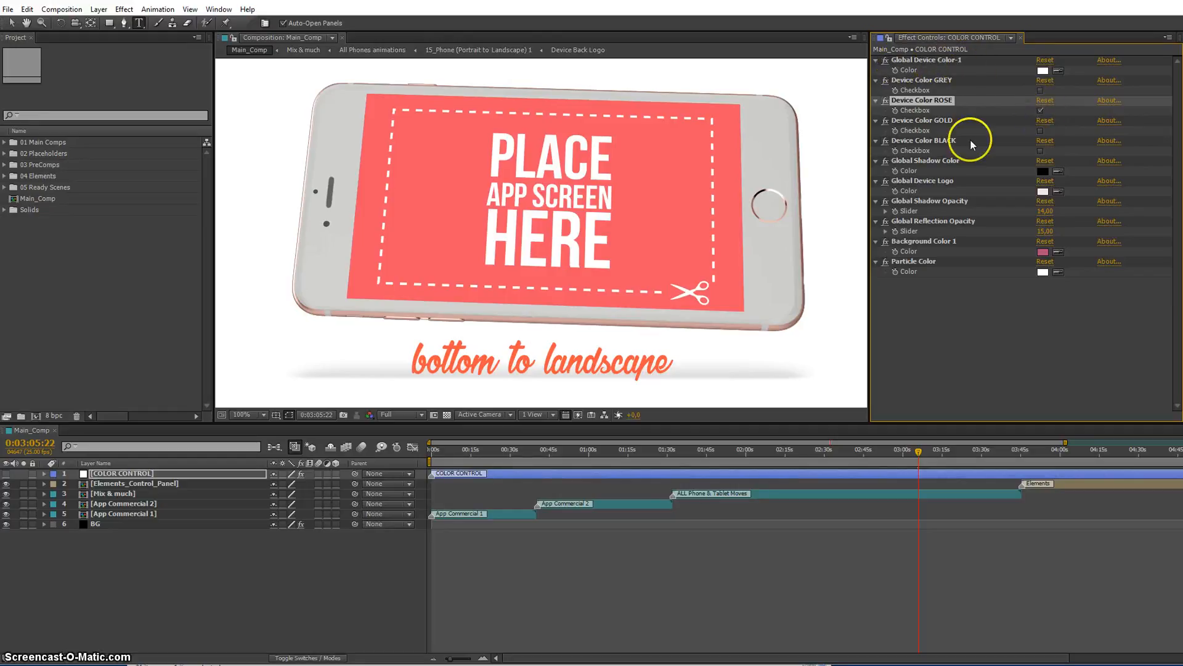
{"action": "left_click", "coordinate": [960, 201]}
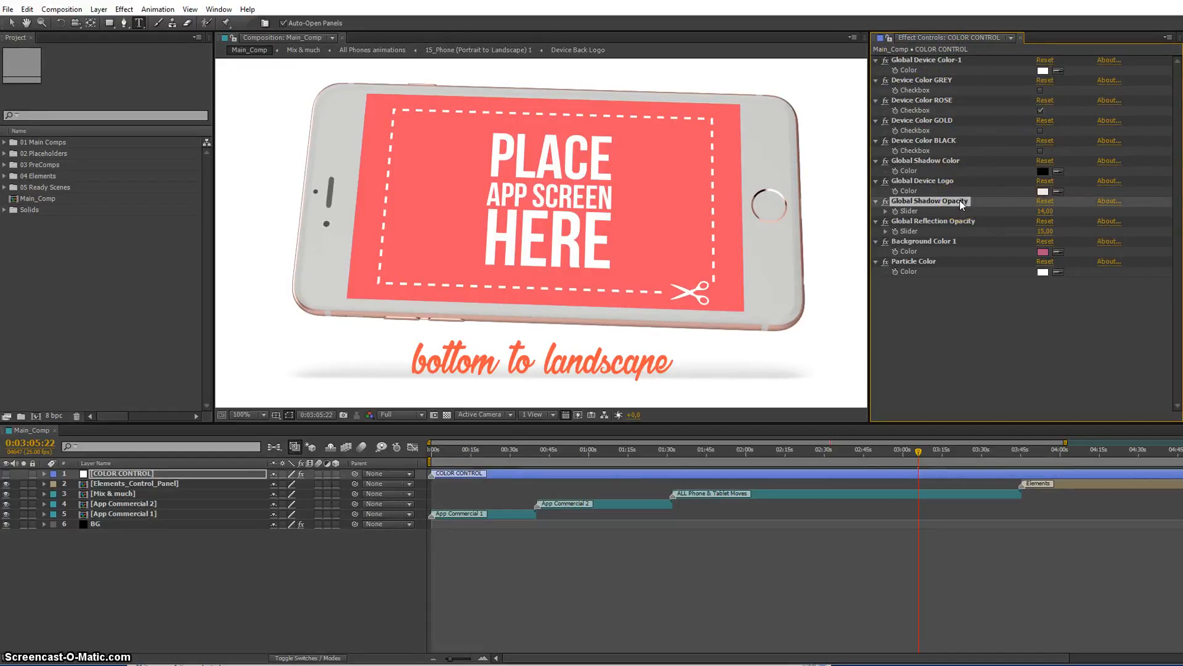
- Review the Global Device Logo, Background Color 1 and Particle Color effects, viewing Main_Comp at 0:01:03:01
{"action": "left_click", "coordinate": [950, 181]}
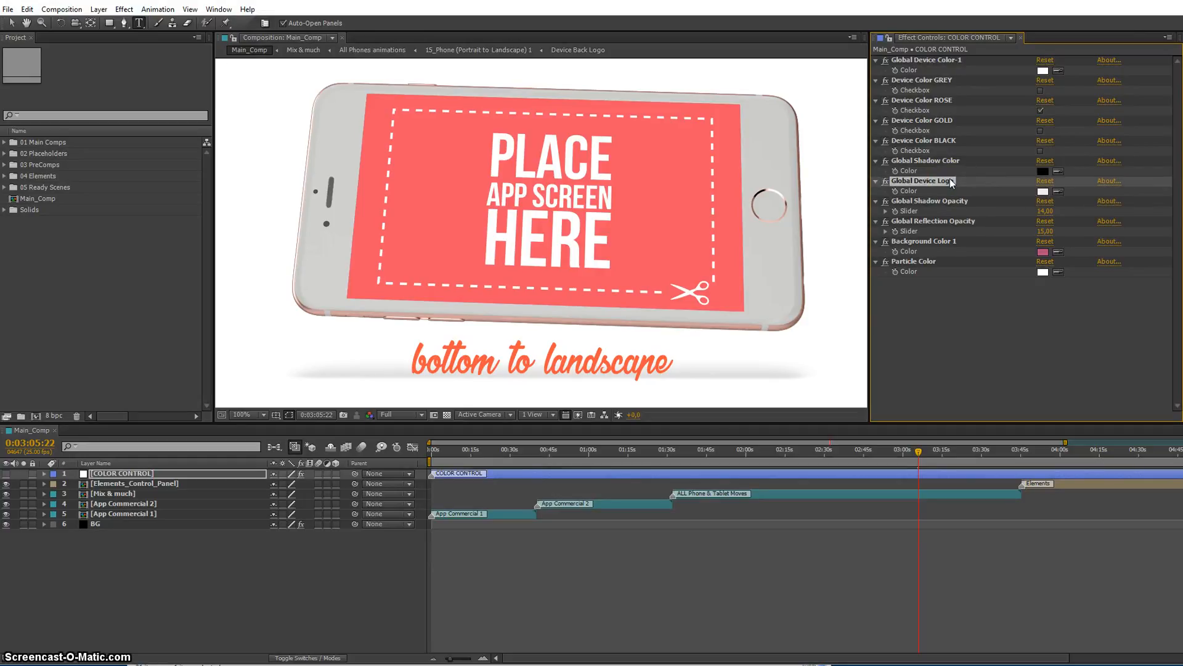
{"action": "left_click", "coordinate": [948, 242]}
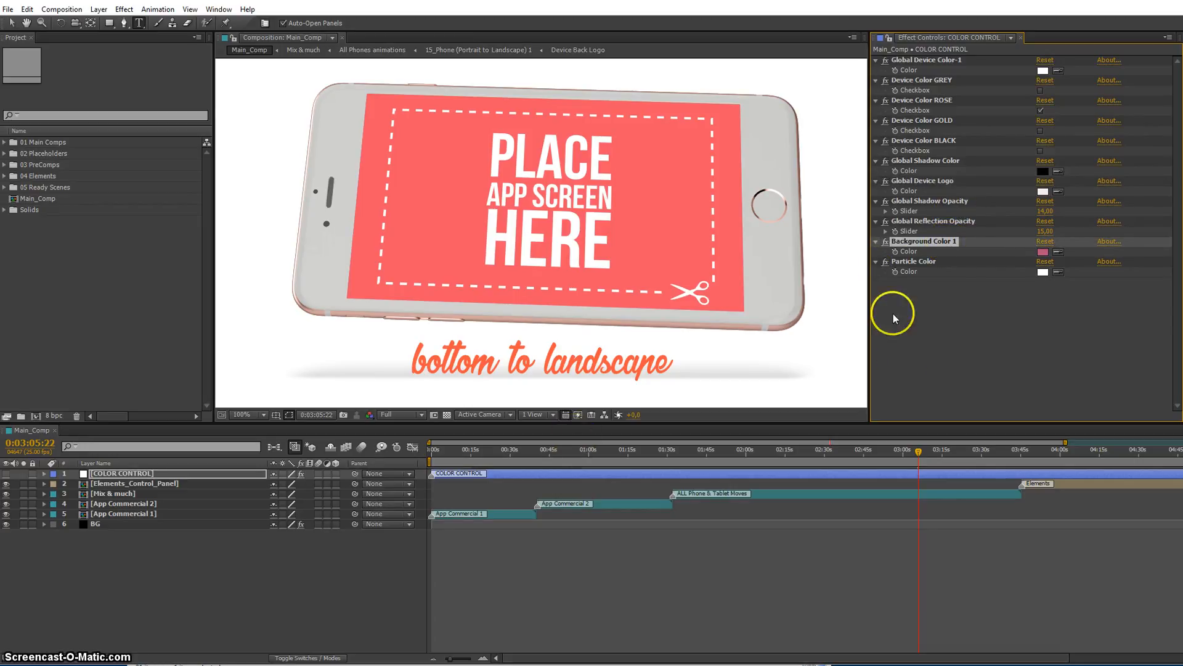
{"action": "left_click", "coordinate": [596, 454]}
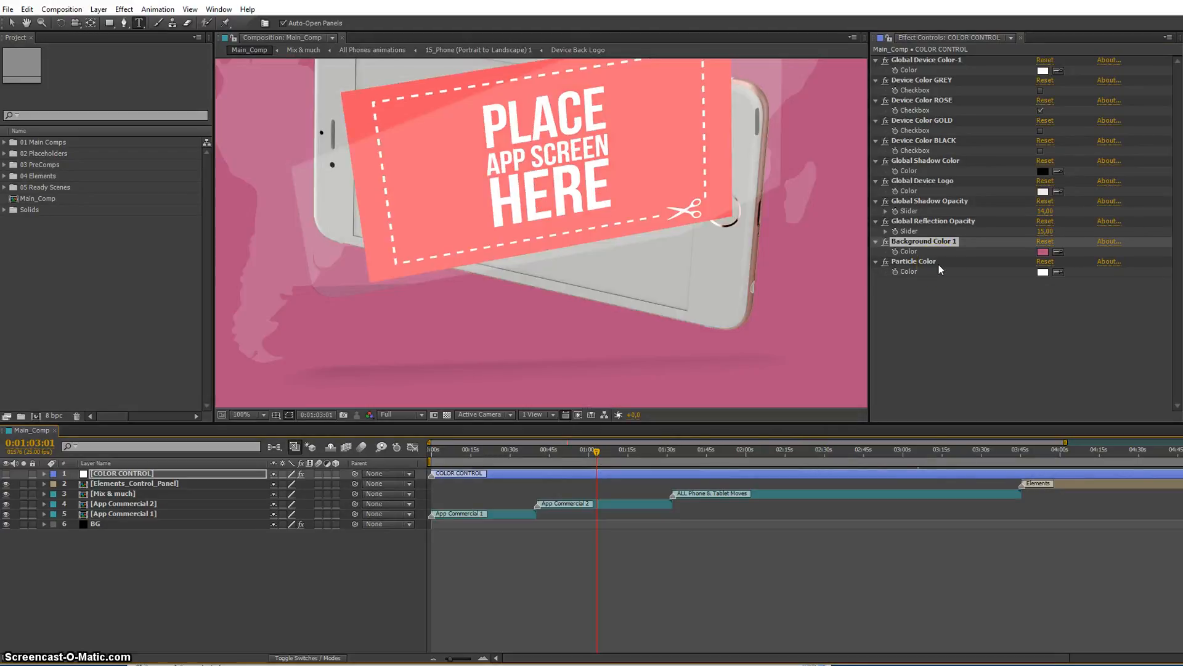
{"action": "left_click", "coordinate": [938, 264]}
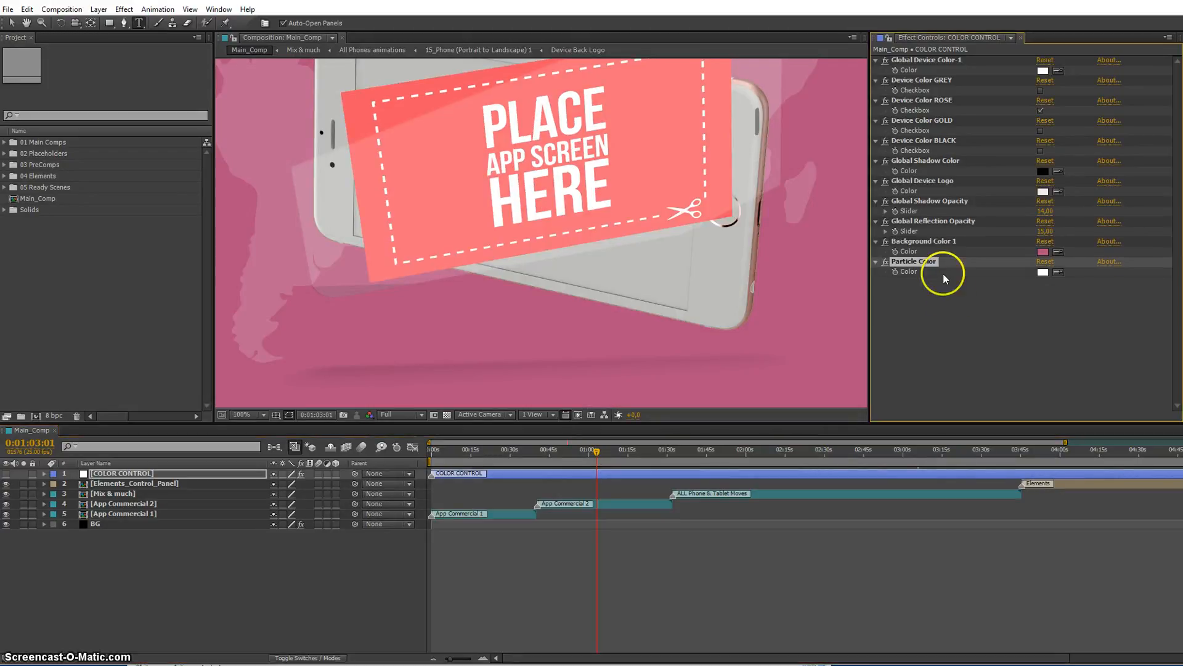
- Open the Elements_Control_Panel composition, show the ELEMENTS CONTROLS layer's effects, and go to the animated icons at 0:00:56:20
{"action": "left_click", "coordinate": [1094, 456]}
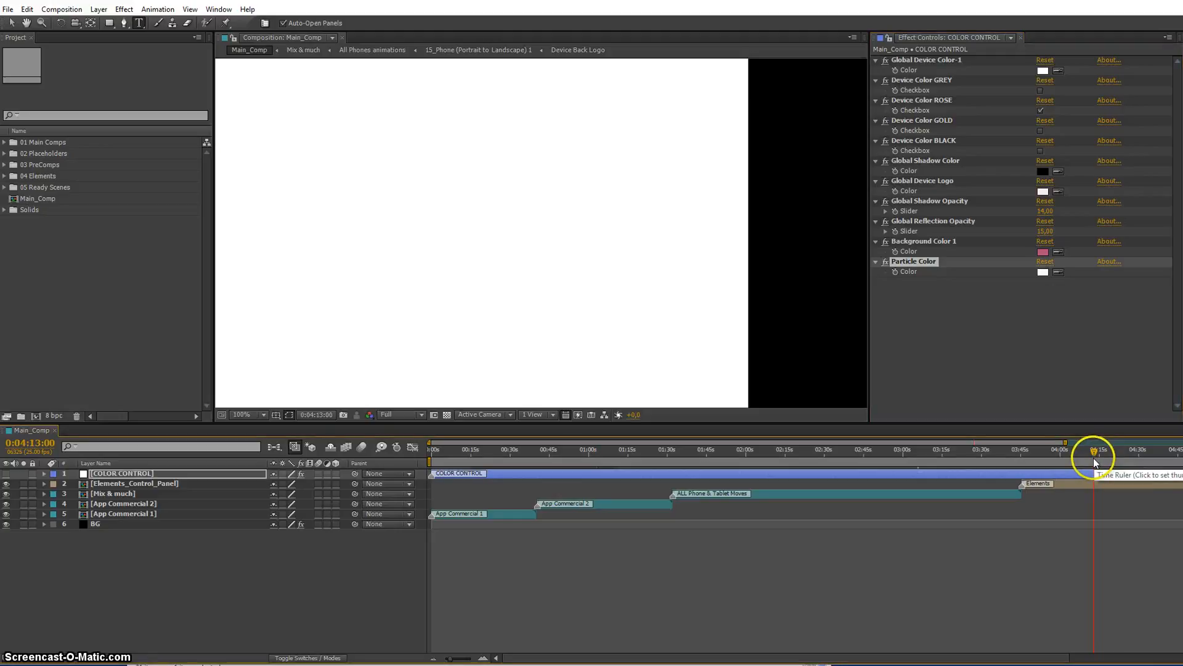
{"action": "left_click", "coordinate": [1079, 484]}
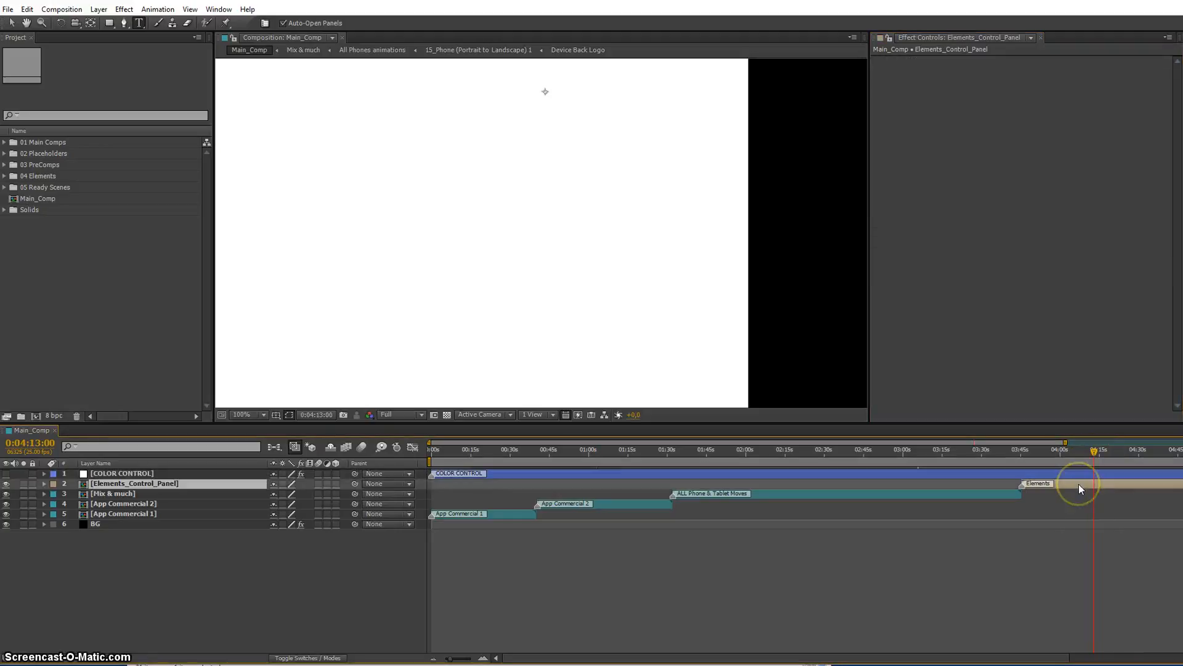
{"action": "double_click", "coordinate": [1079, 483]}
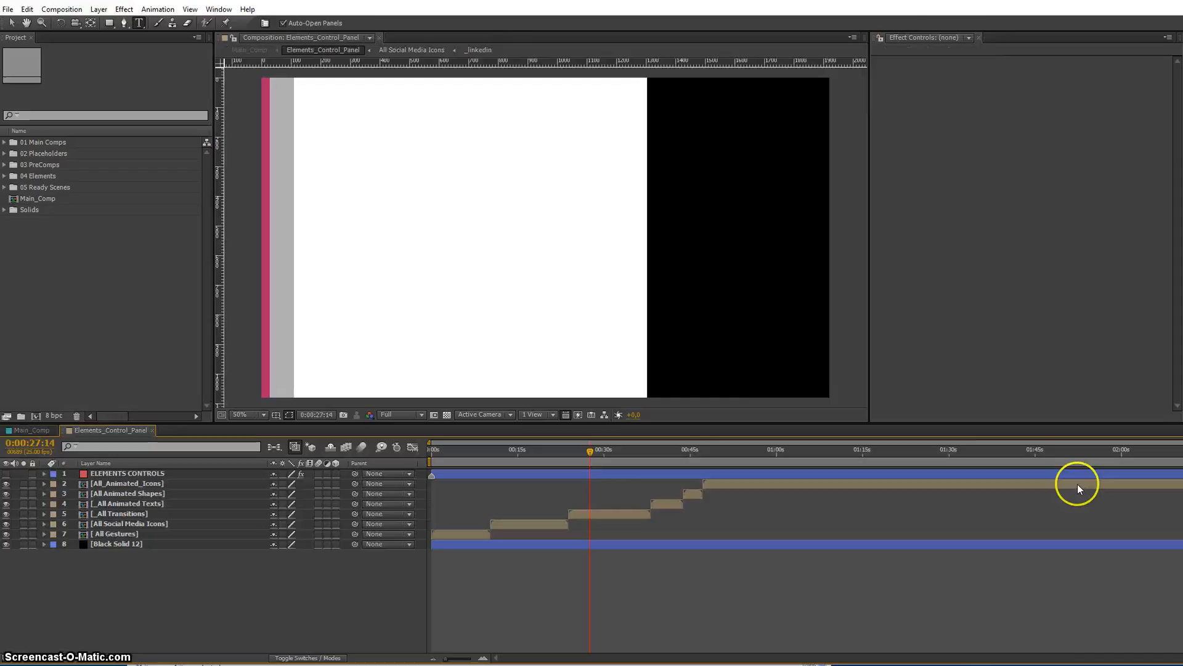
{"action": "left_click", "coordinate": [449, 473]}
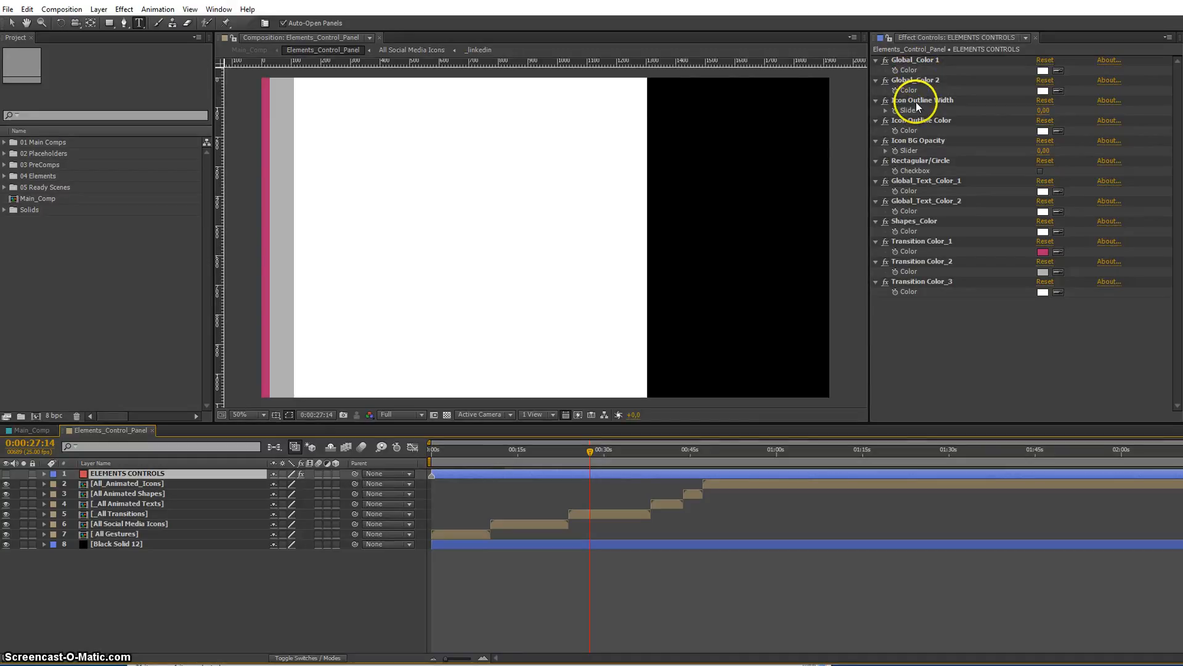
{"action": "left_click", "coordinate": [758, 452]}
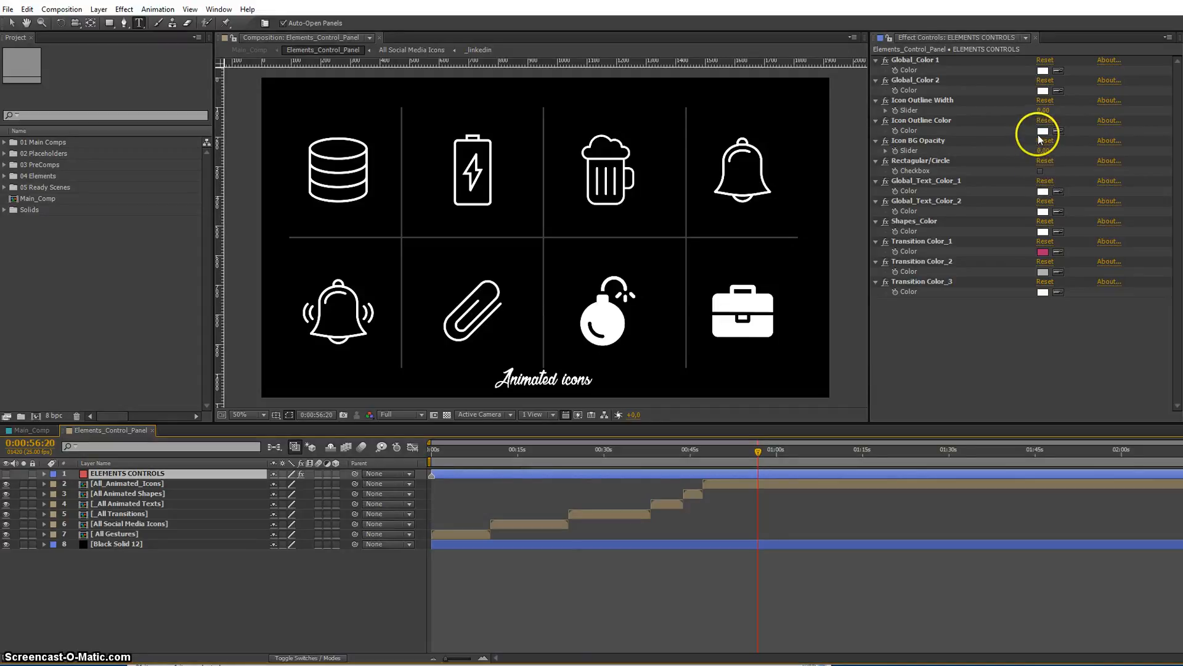
- Try the Rectangular/Circle option and raise the Icon BG Opacity to 72 for the animated icons
{"action": "left_click", "coordinate": [1041, 171]}
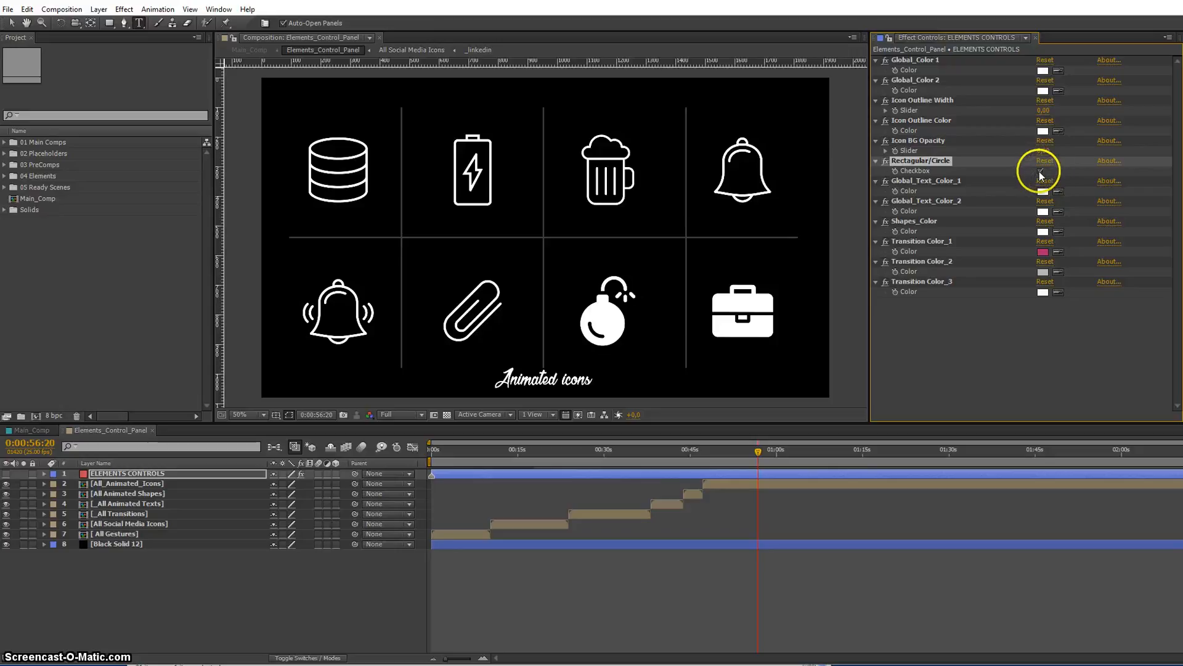
{"action": "left_click", "coordinate": [1043, 152]}
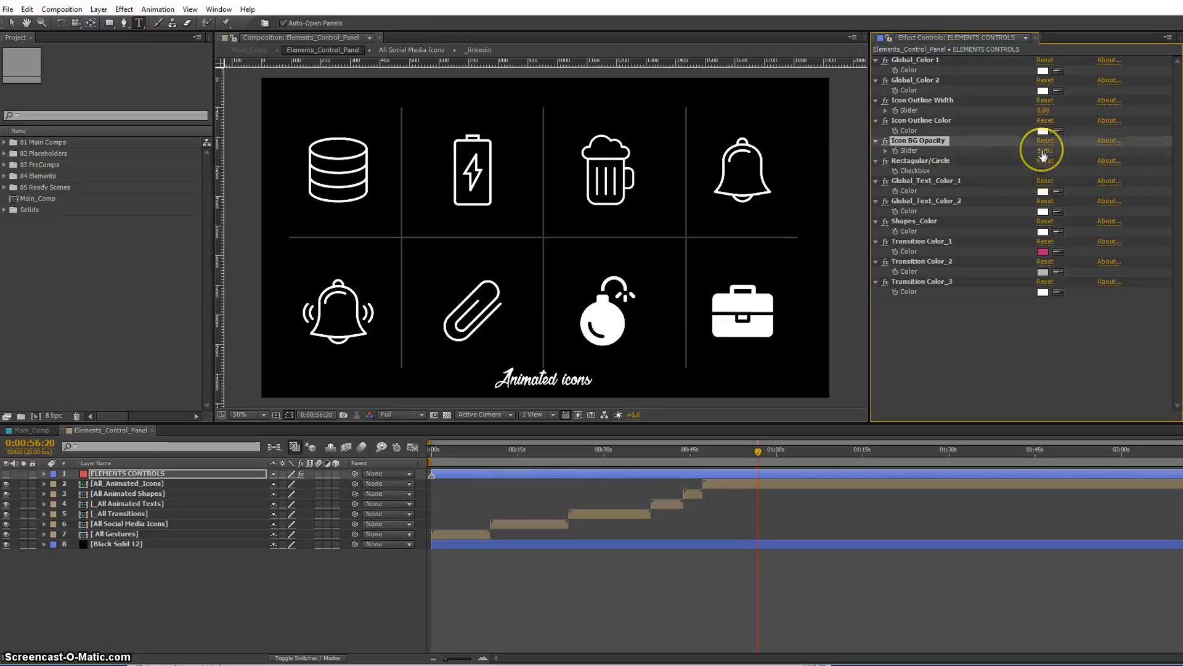
{"action": "mouse_move", "coordinate": [1043, 154]}
{"action": "left_mouse_down"}
{"action": "mouse_move", "coordinate": [1086, 147]}
{"action": "mouse_move", "coordinate": [1048, 158]}
{"action": "left_mouse_up"}
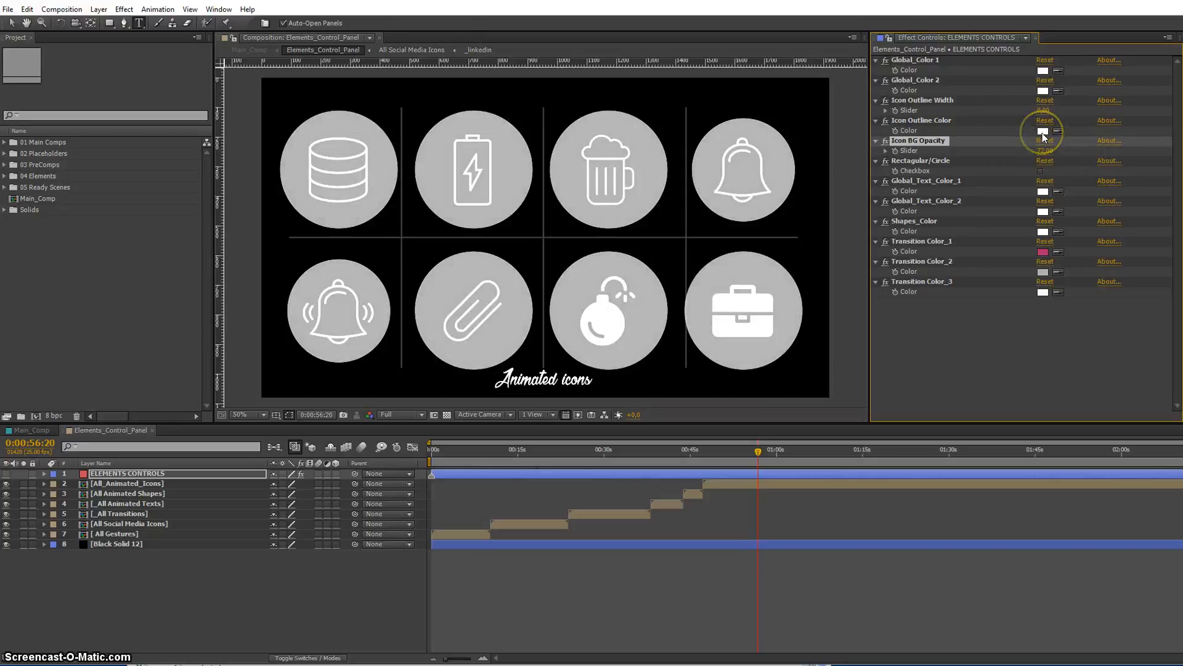
- Set the Icon Outline Color to red and the Icon Outline Width to 16
{"action": "left_click", "coordinate": [1042, 134]}
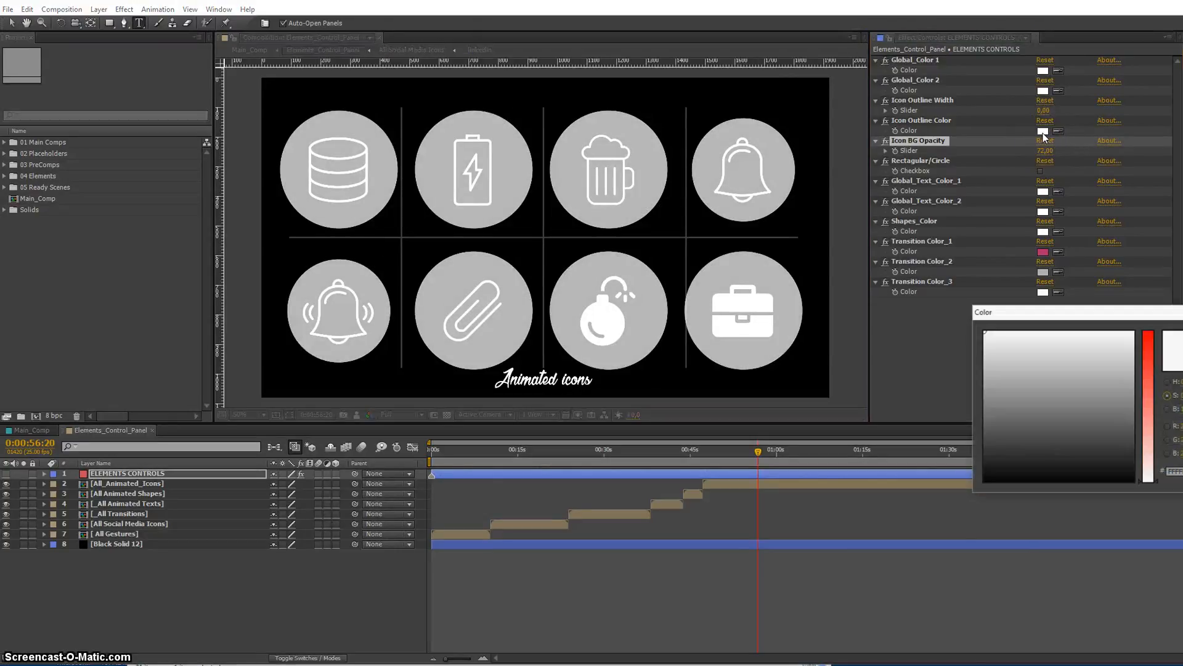
{"action": "left_click_drag", "start_coordinate": [1153, 384], "coordinate": [1153, 335]}
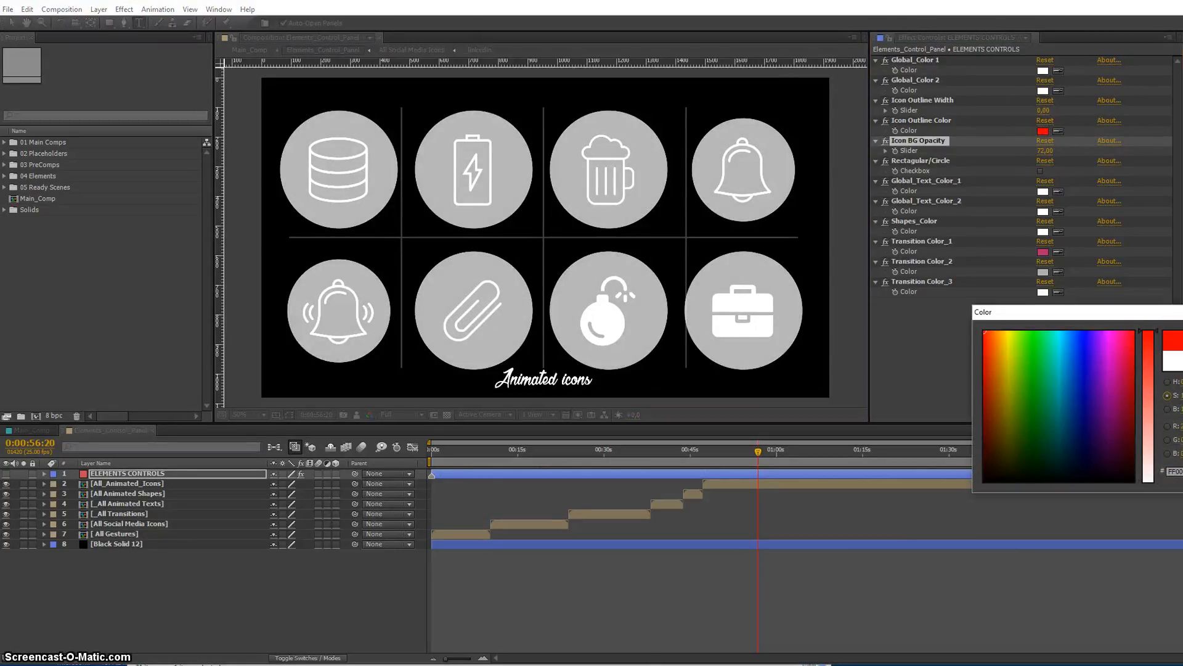
{"action": "left_click", "coordinate": [1182, 336]}
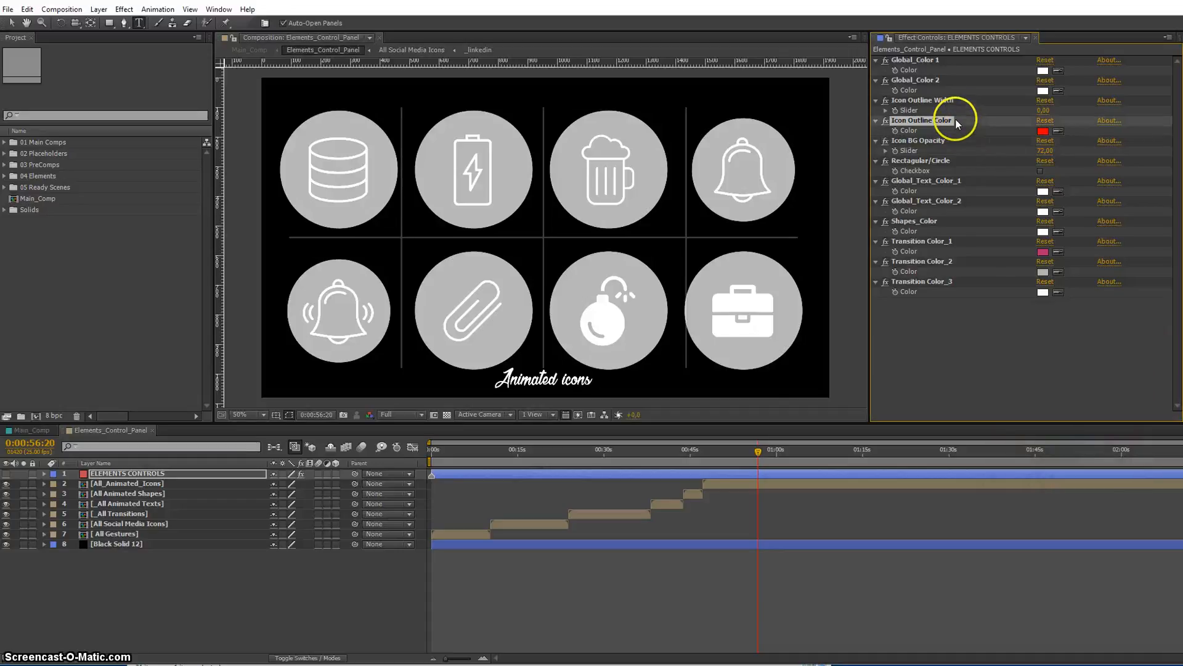
{"action": "left_click", "coordinate": [946, 100]}
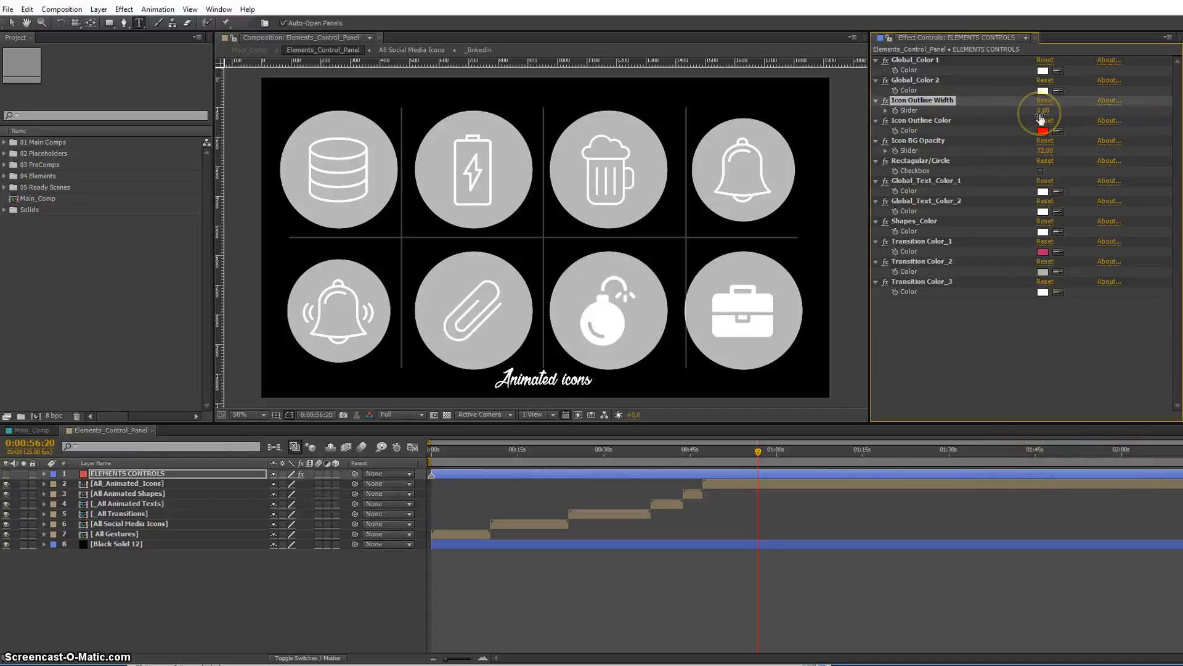
{"action": "mouse_move", "coordinate": [1040, 113]}
{"action": "left_mouse_down"}
{"action": "mouse_move", "coordinate": [1058, 114]}
{"action": "mouse_move", "coordinate": [1039, 119]}
{"action": "left_mouse_up"}
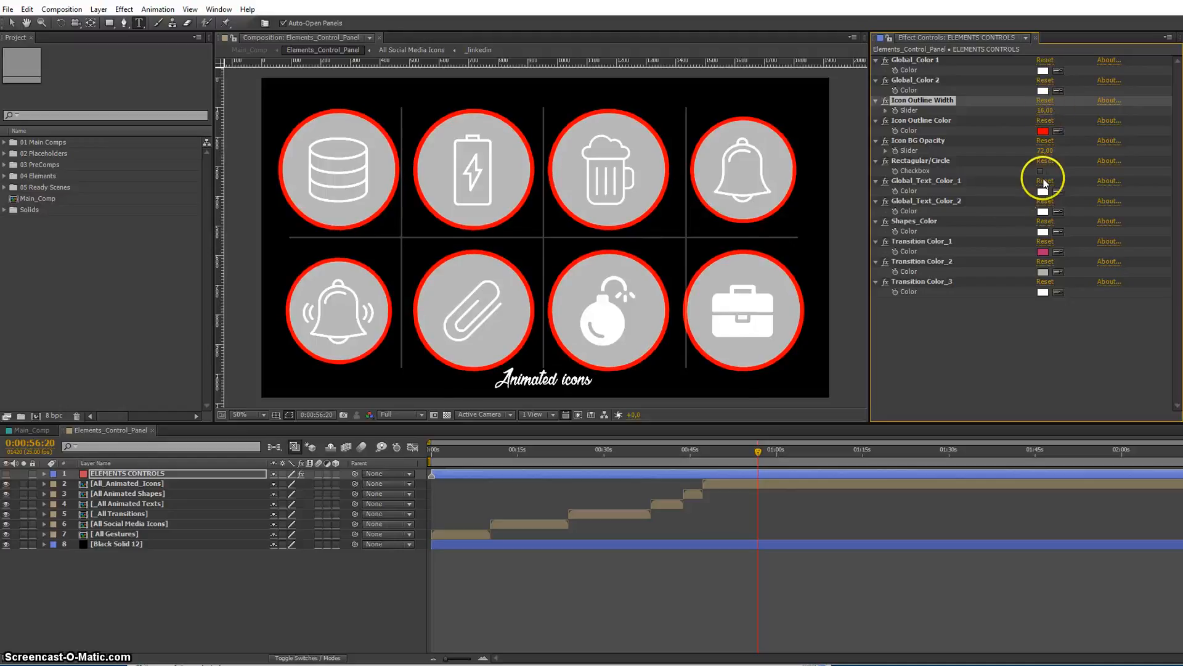
- Switch the icon backgrounds to rectangular and back to circular, and set the Icon BG Opacity to 74
{"action": "left_click", "coordinate": [1041, 172]}
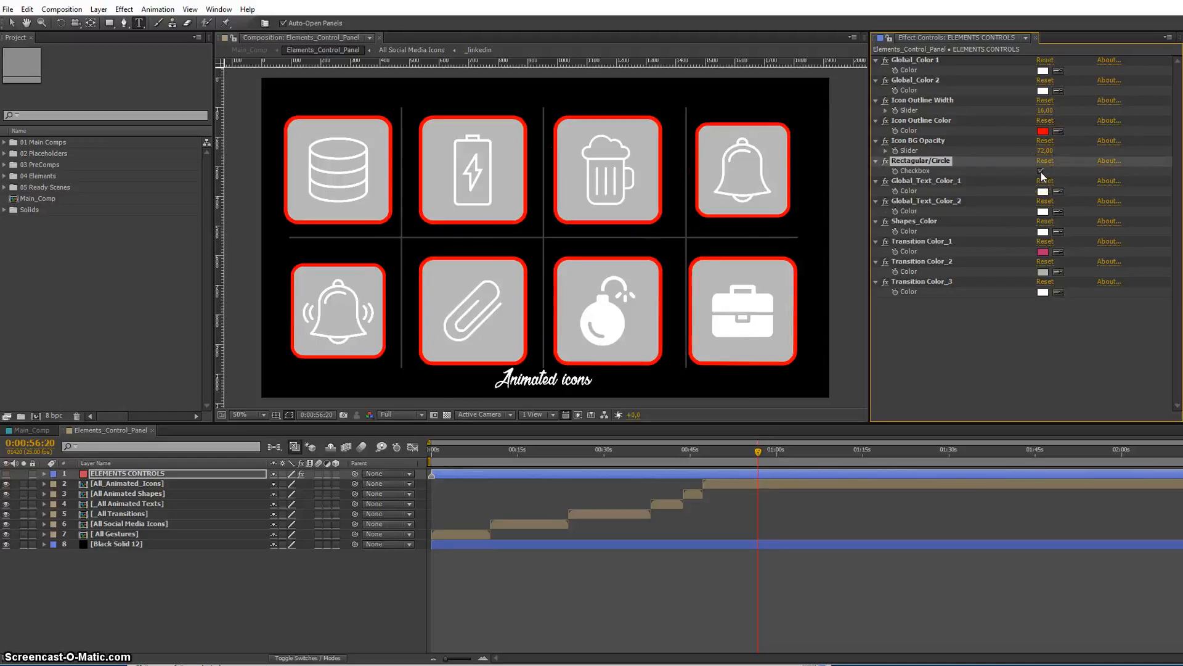
{"action": "left_click", "coordinate": [1041, 172]}
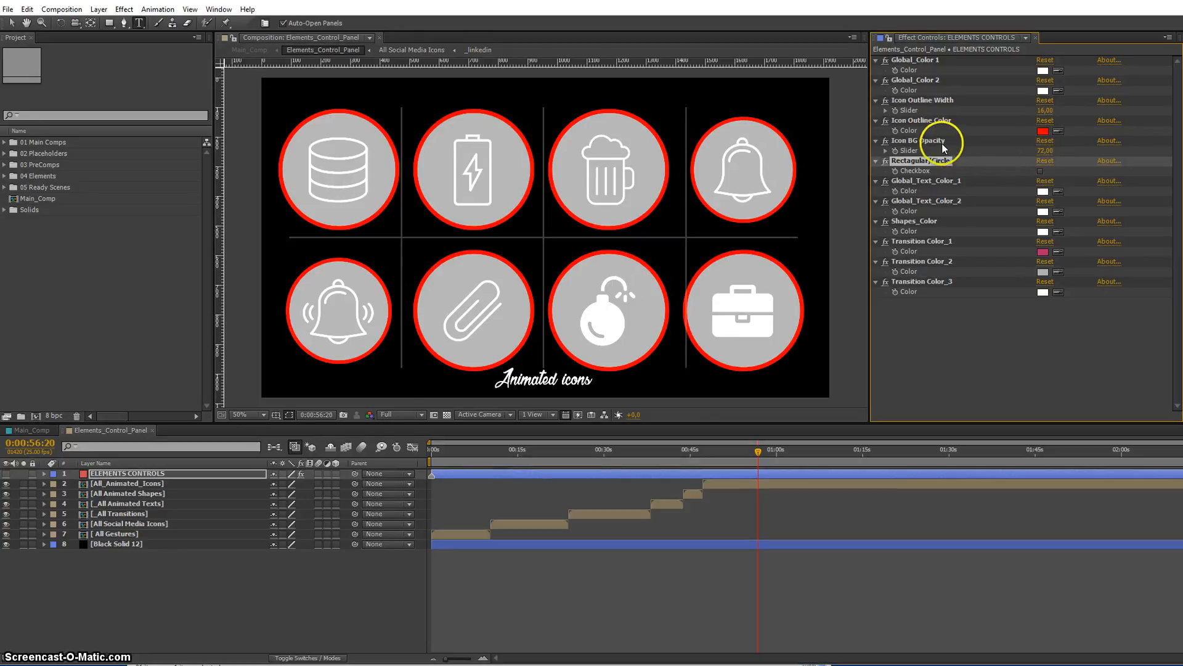
{"action": "left_click_drag", "start_coordinate": [1047, 151], "coordinate": [1044, 157]}
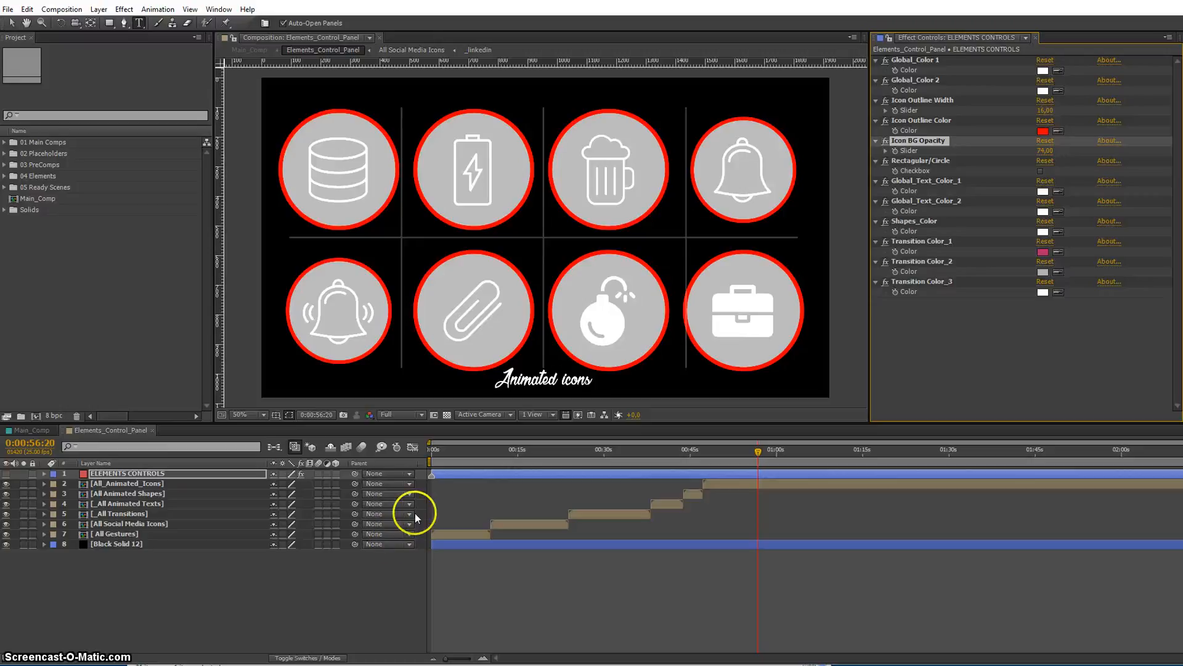
- Close Elements_Control_Panel and view the icon particles in Main_Comp at 0:00:08:09 with the whole frame fitted in the viewer
{"action": "left_click", "coordinate": [153, 430]}
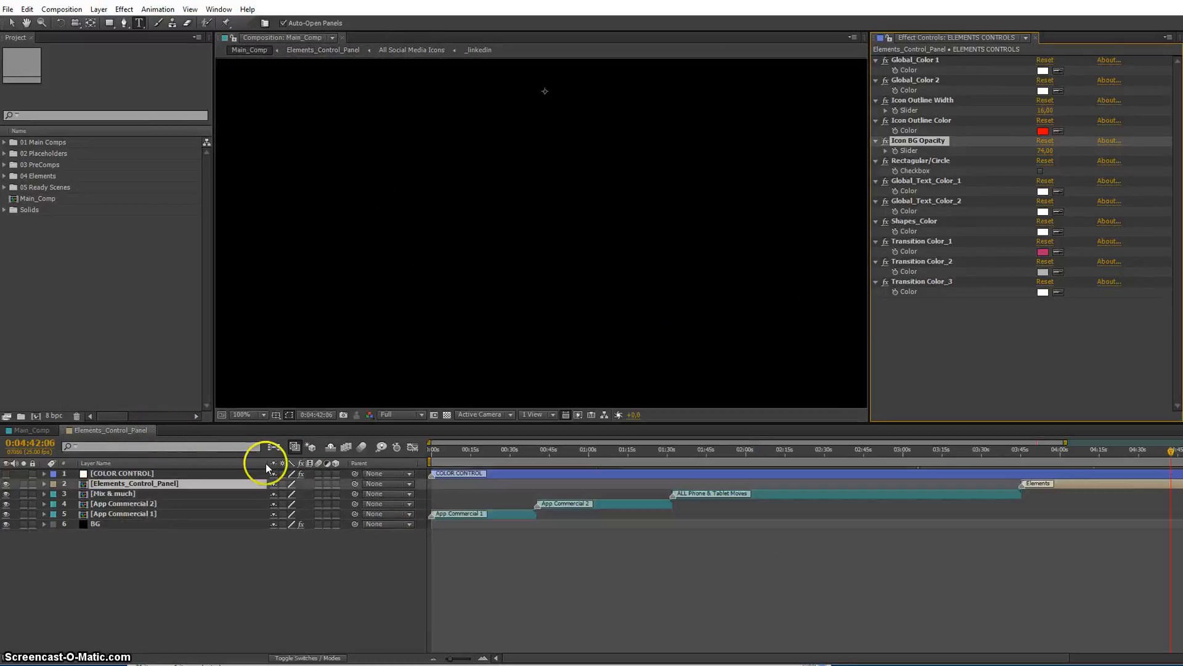
{"action": "left_click", "coordinate": [453, 452]}
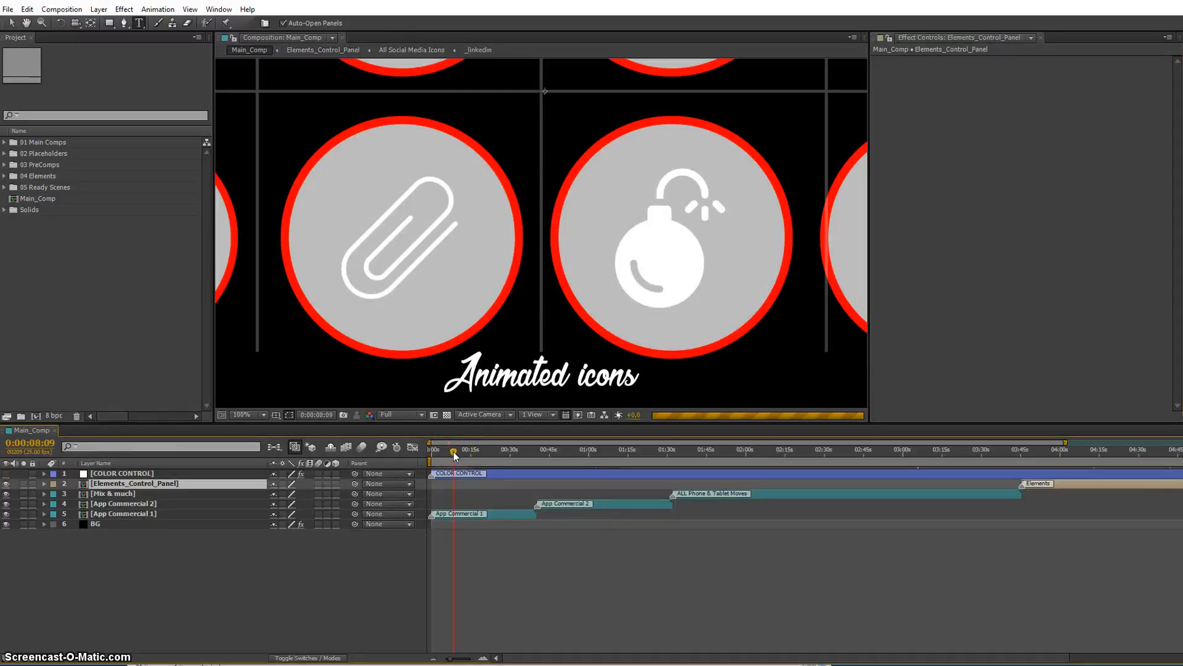
{"action": "left_click", "coordinate": [501, 268]}
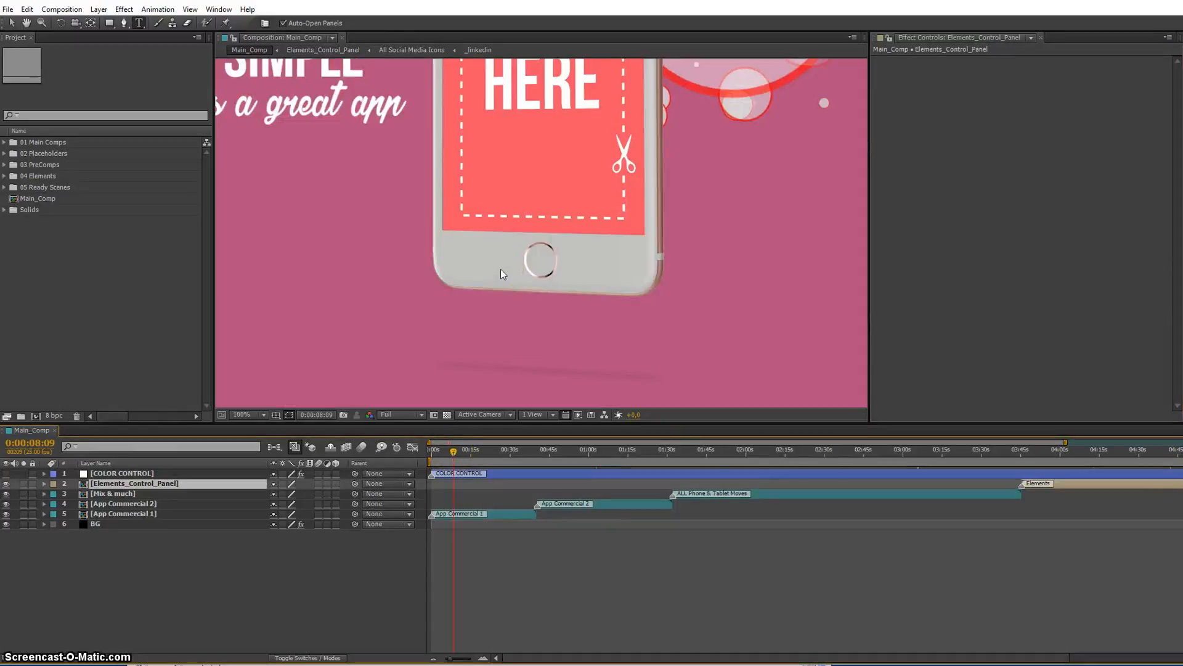
{"action": "left_click", "coordinate": [498, 284]}
{"action": "left_click", "coordinate": [260, 416]}
{"action": "left_click", "coordinate": [265, 442]}
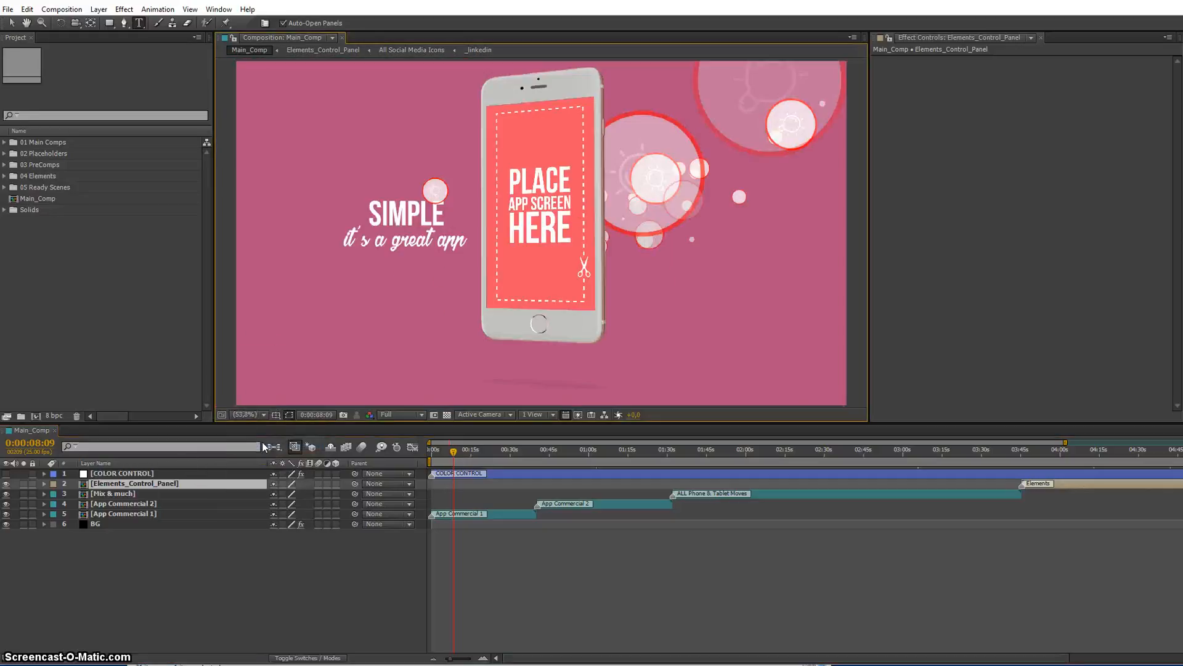